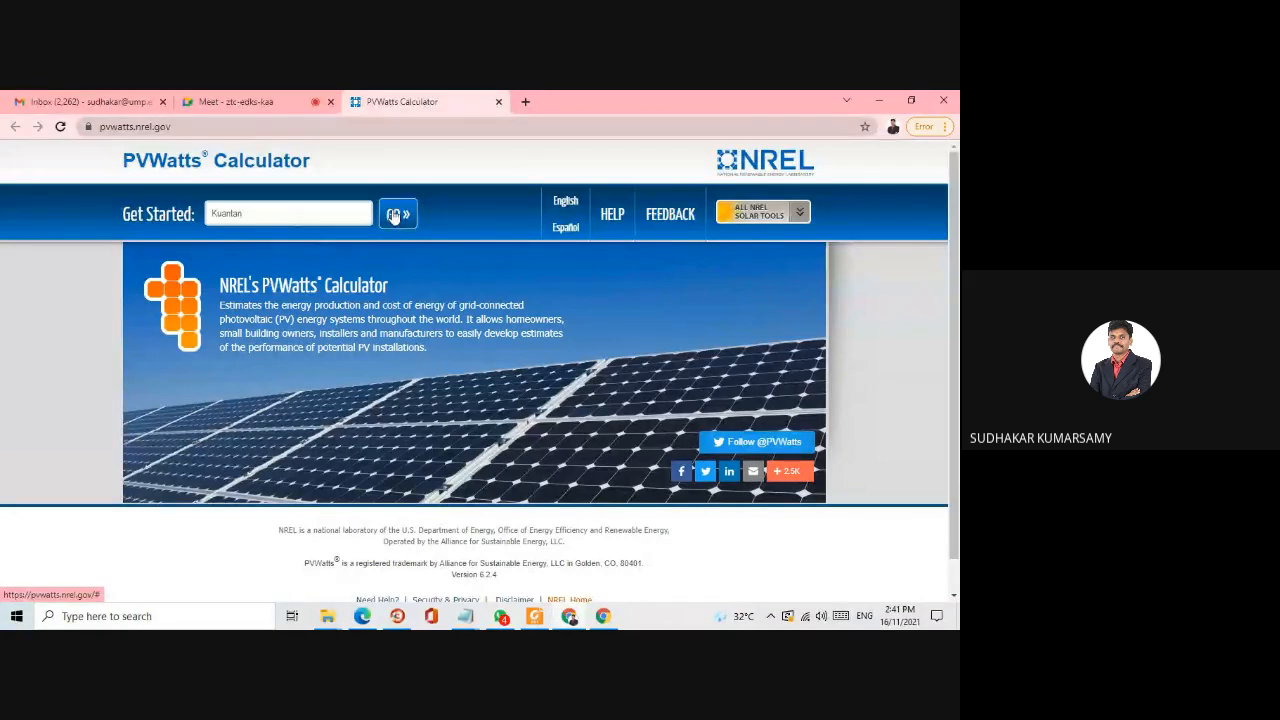
# - Look up Kuantan as the location and examine its solar resource data site and the resource data map
pyautogui.click(395, 215)
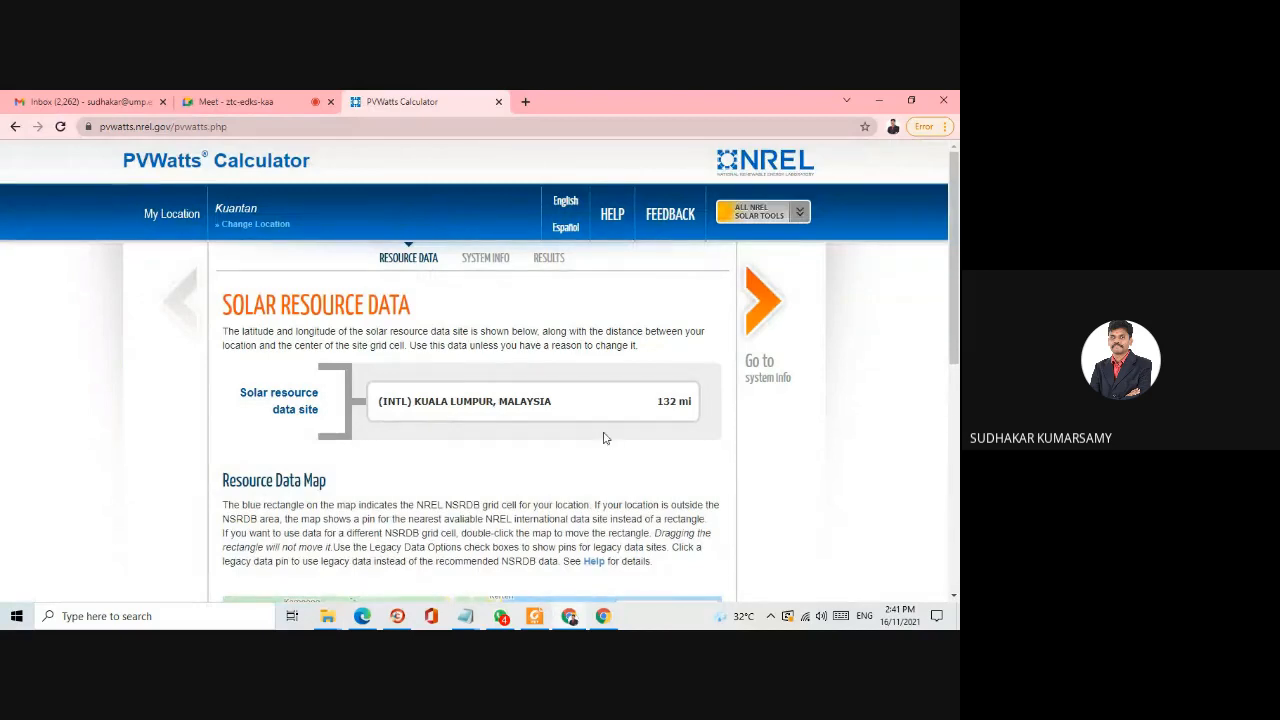
pyautogui.scroll(-4, 605, 438)
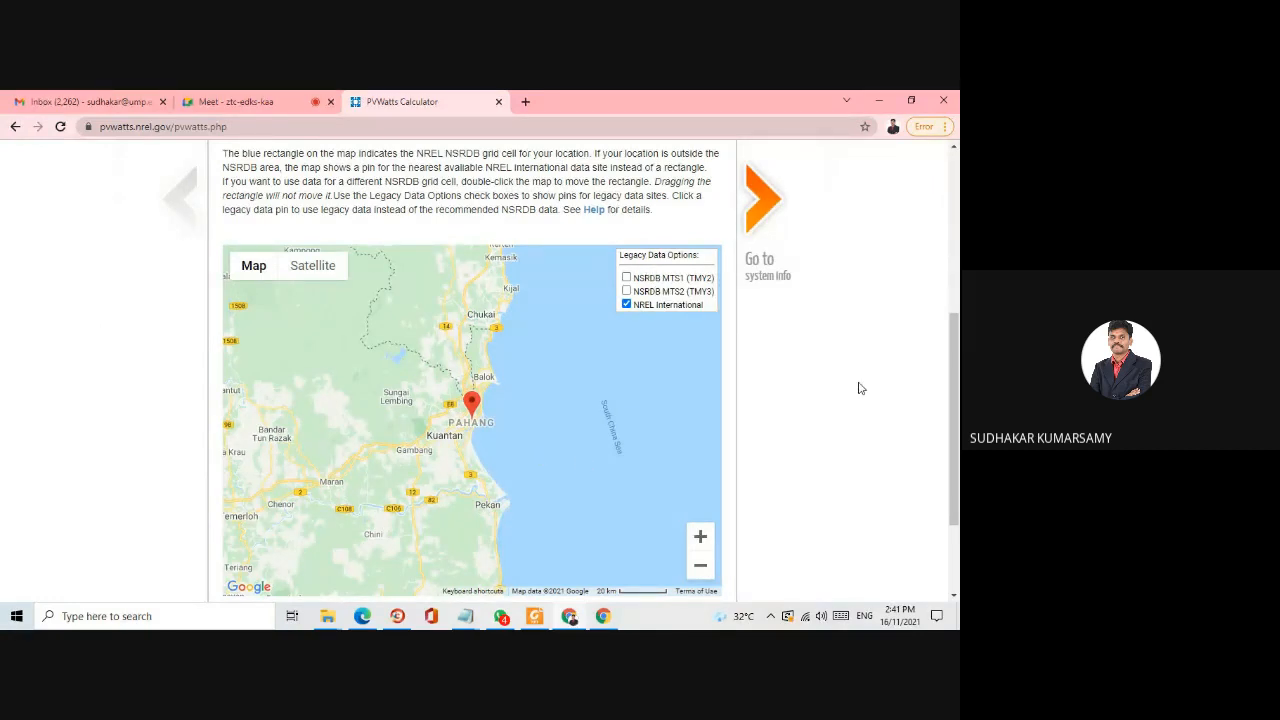
pyautogui.scroll(3, 858, 388)
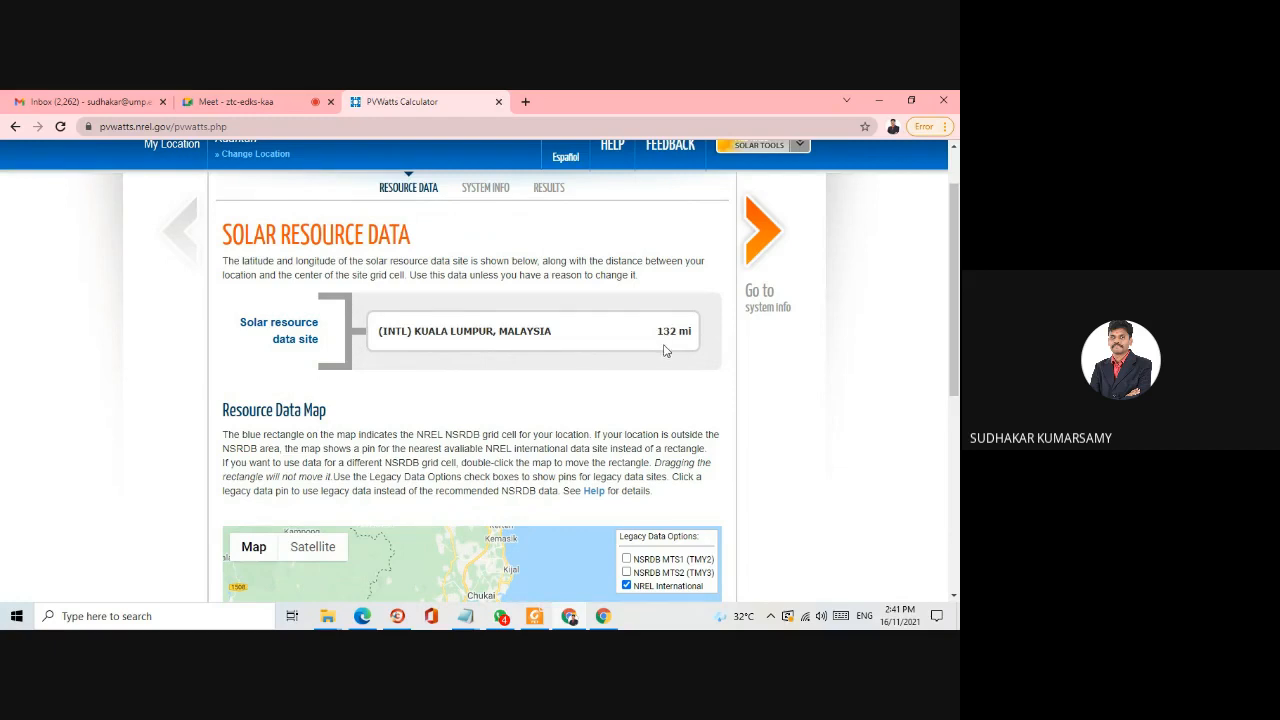
pyautogui.scroll(-4, 666, 390)
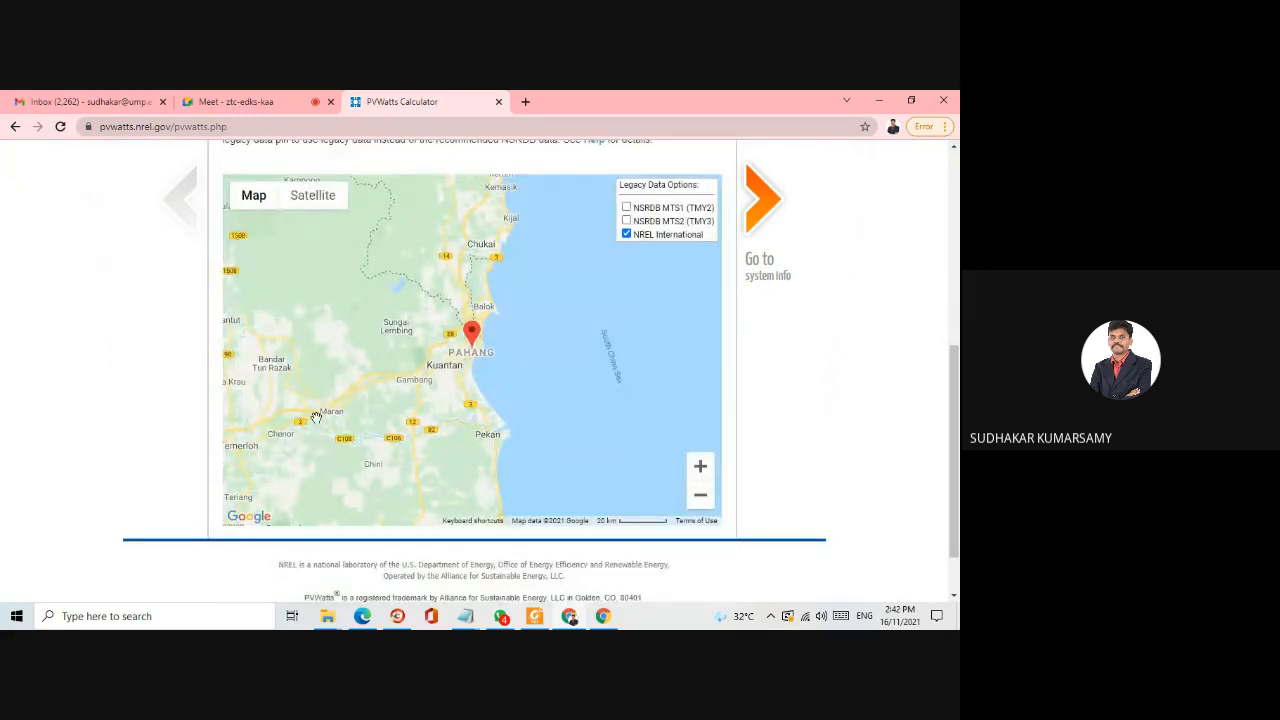
pyautogui.moveTo(320, 416); pyautogui.dragTo(541, 304)
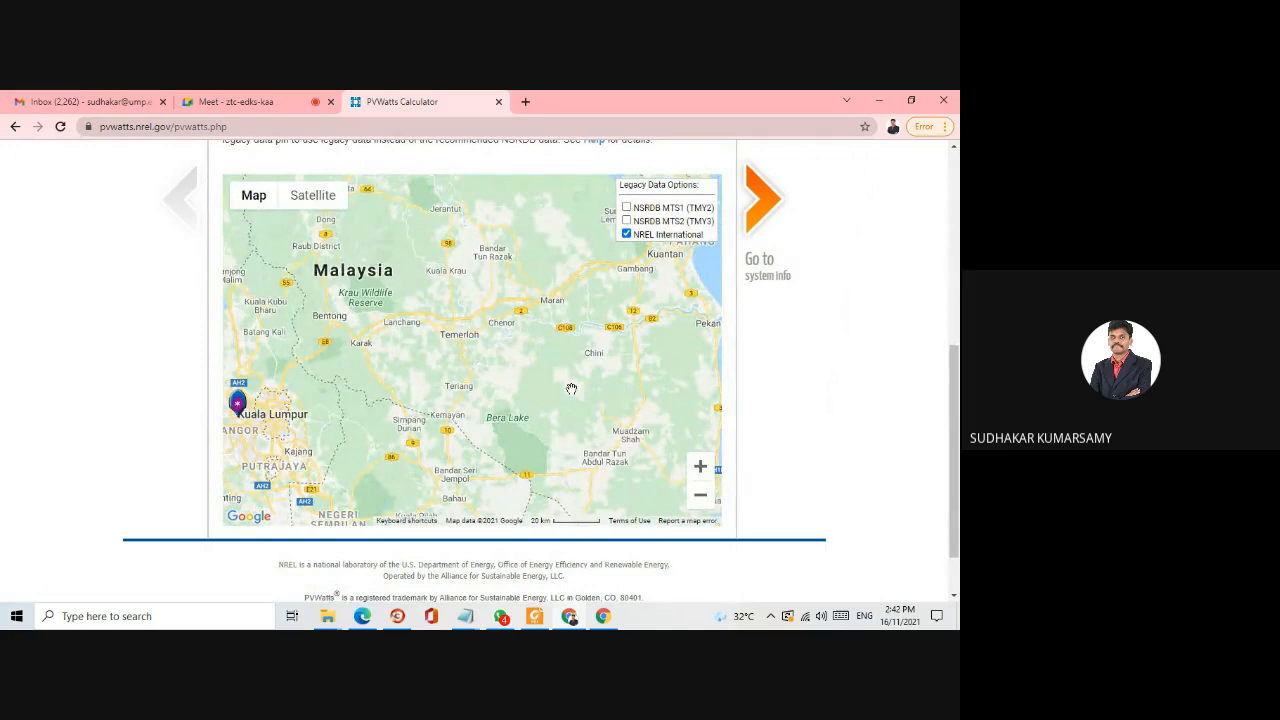
pyautogui.moveTo(571, 389); pyautogui.dragTo(353, 442)
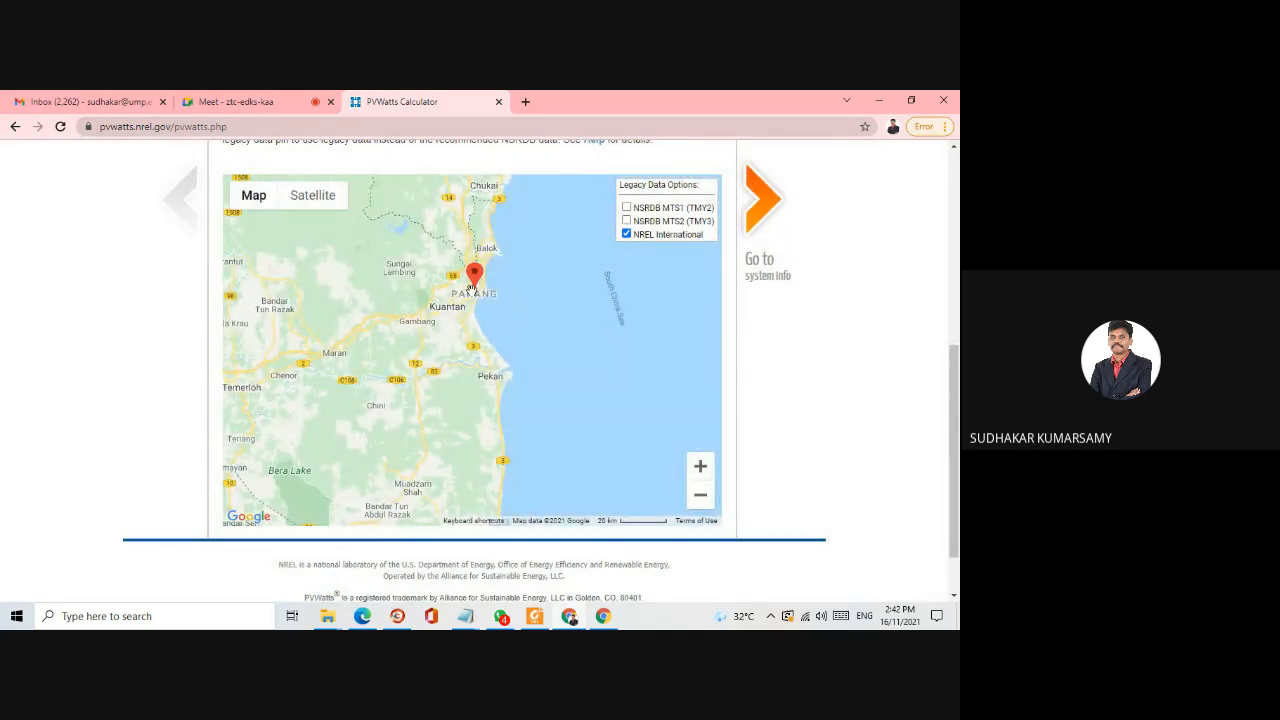
pyautogui.moveTo(546, 352); pyautogui.dragTo(532, 436)
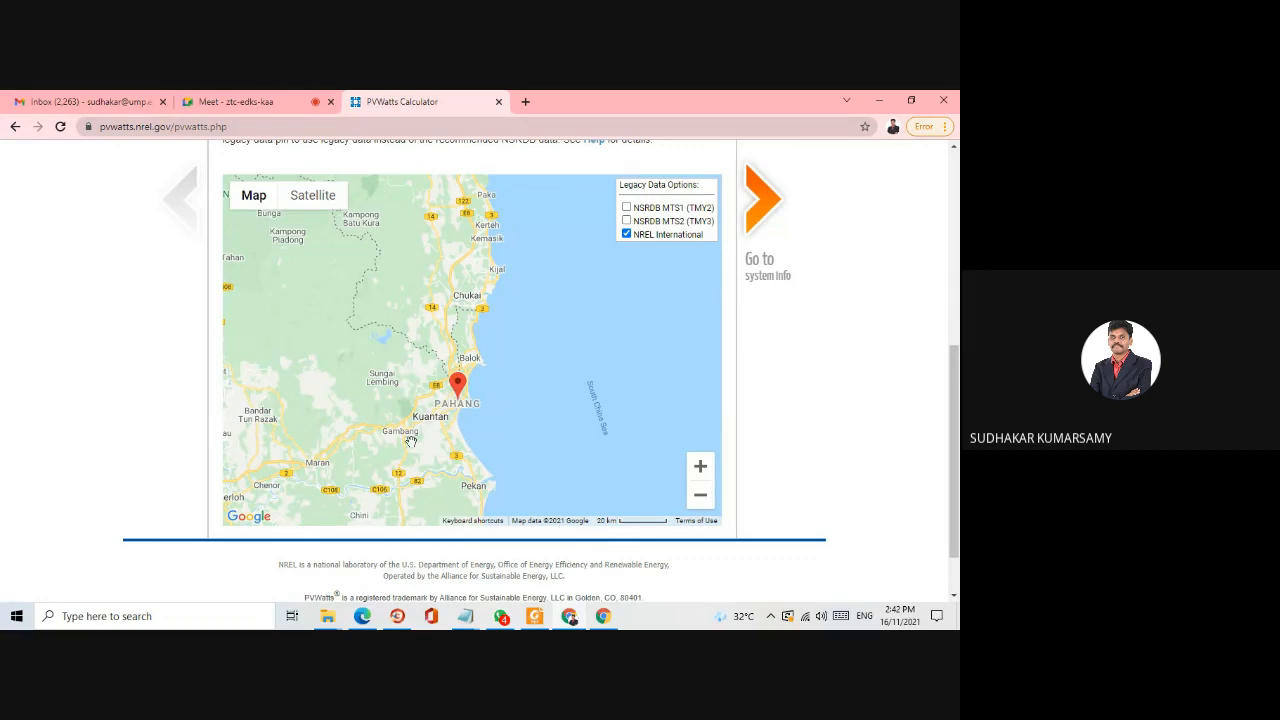
pyautogui.scroll(5, 455, 370)
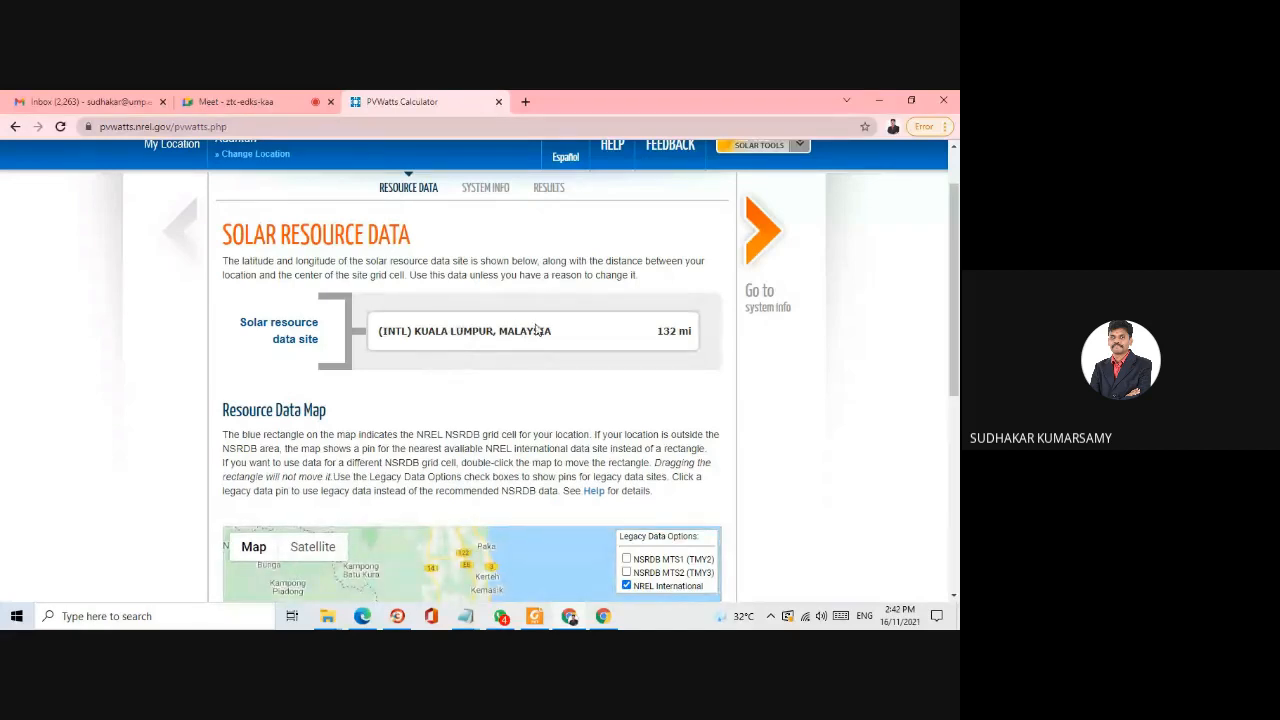
pyautogui.scroll(2, 470, 310)
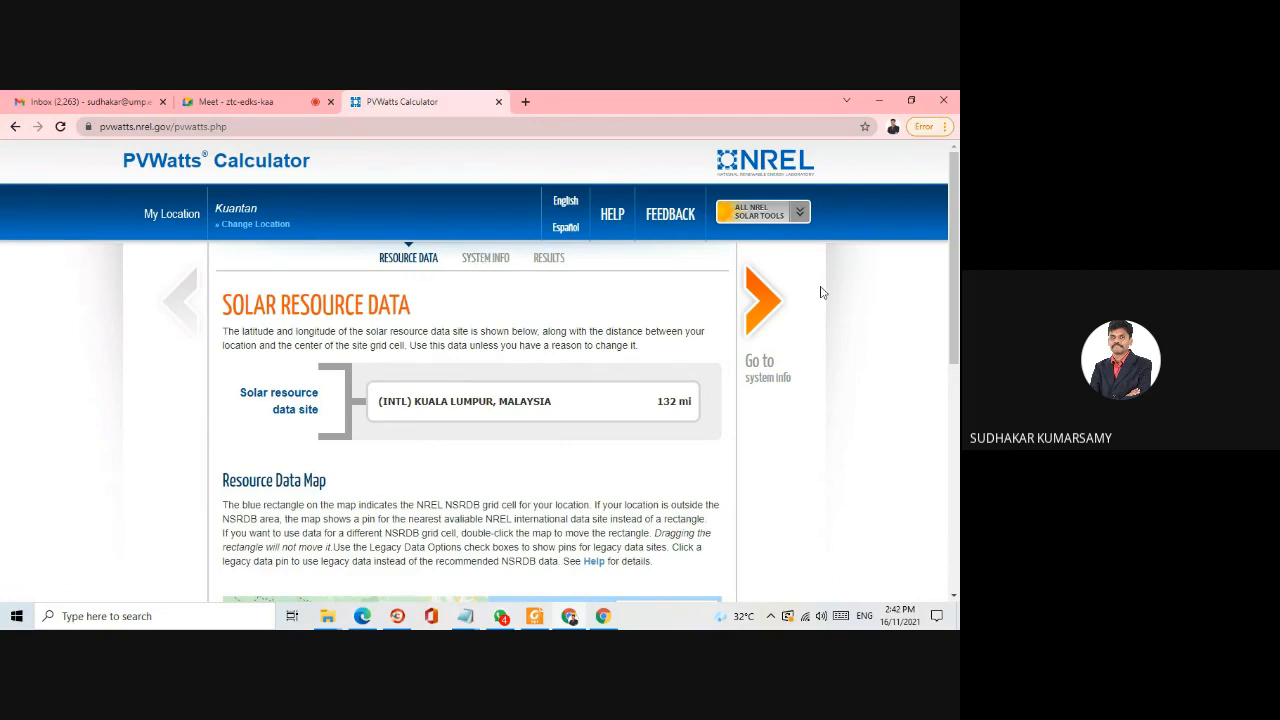
# - Proceed to the system info and set the DC system size to 5 kW
pyautogui.click(780, 304)
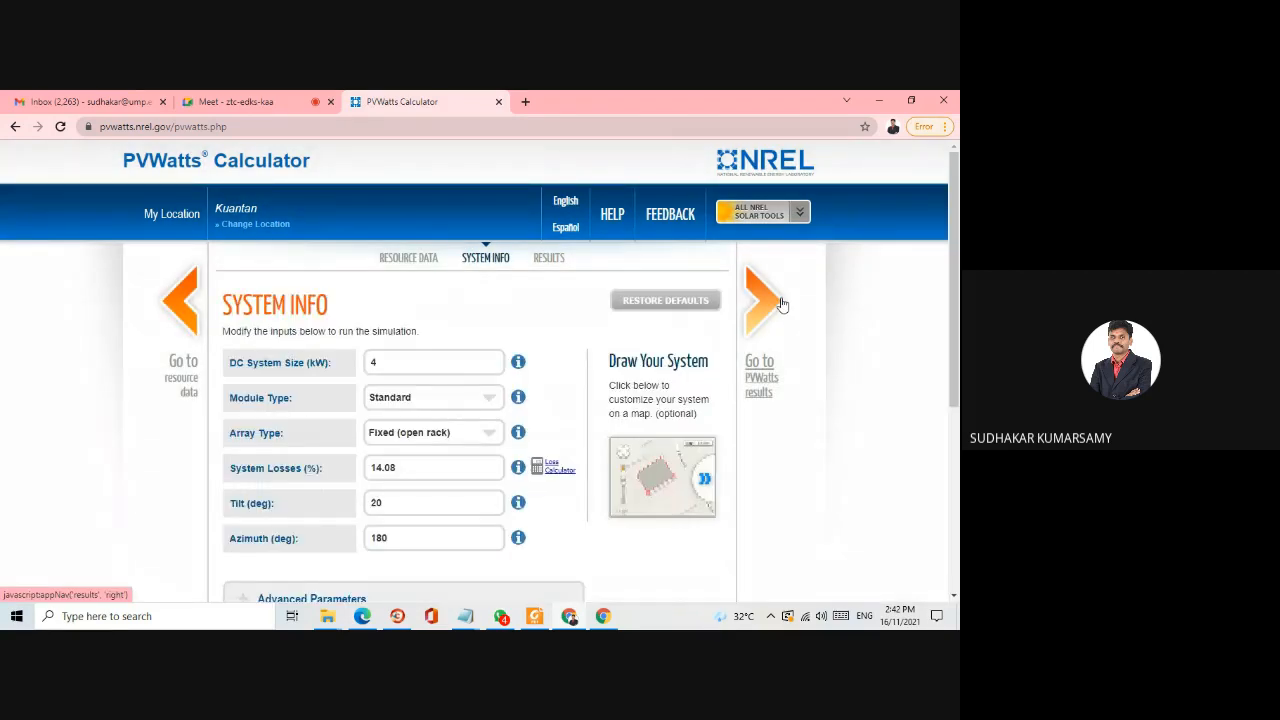
pyautogui.scroll(-1, 417, 360)
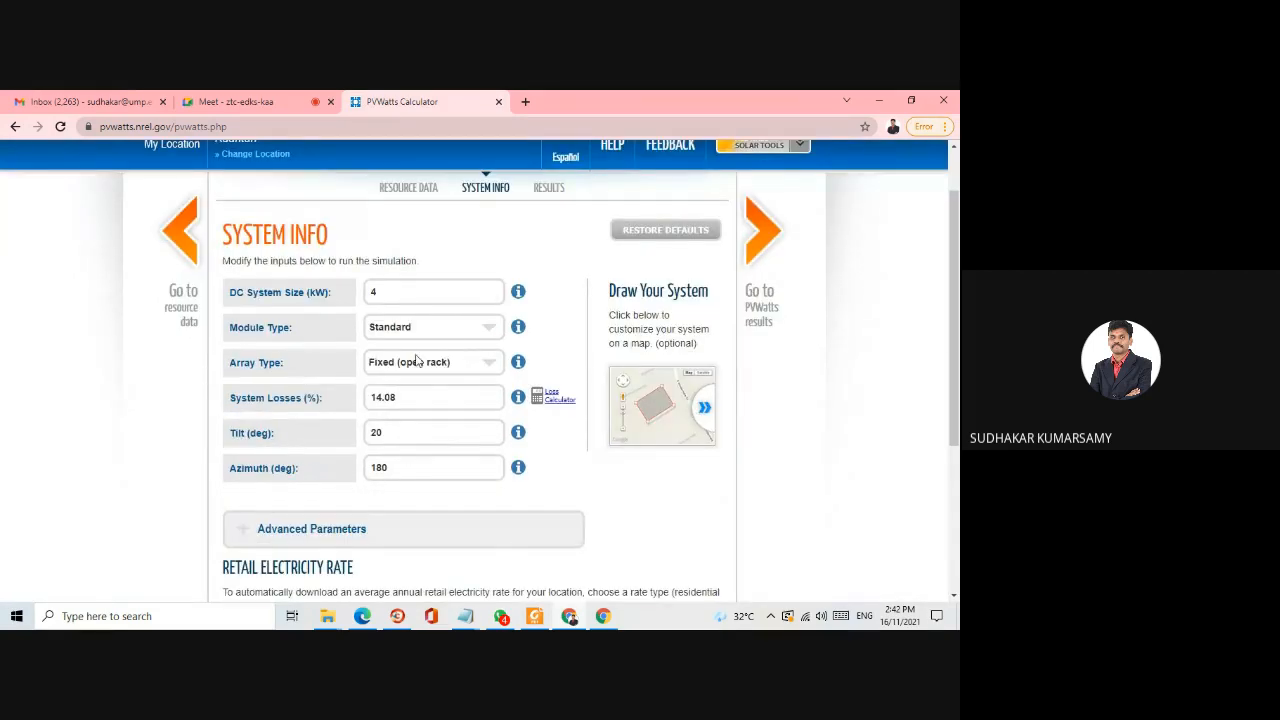
pyautogui.scroll(-2, 417, 357)
pyautogui.scroll(2, 417, 360)
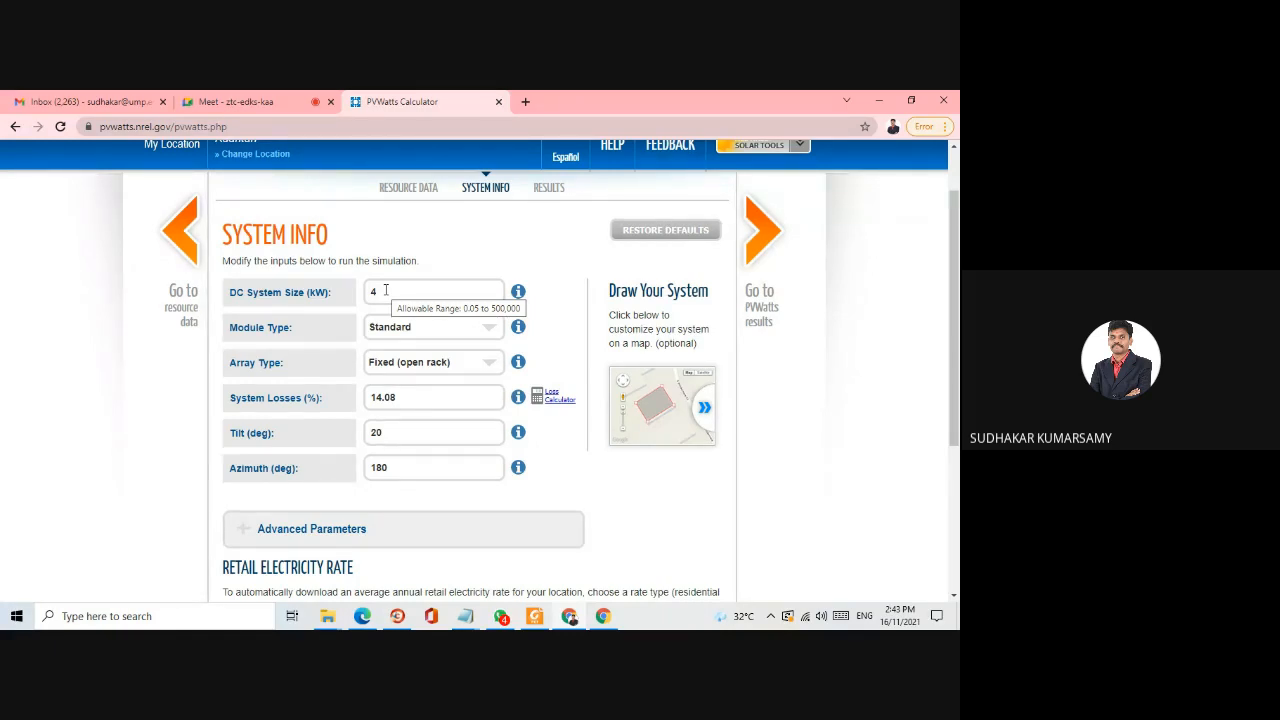
pyautogui.click(385, 290)
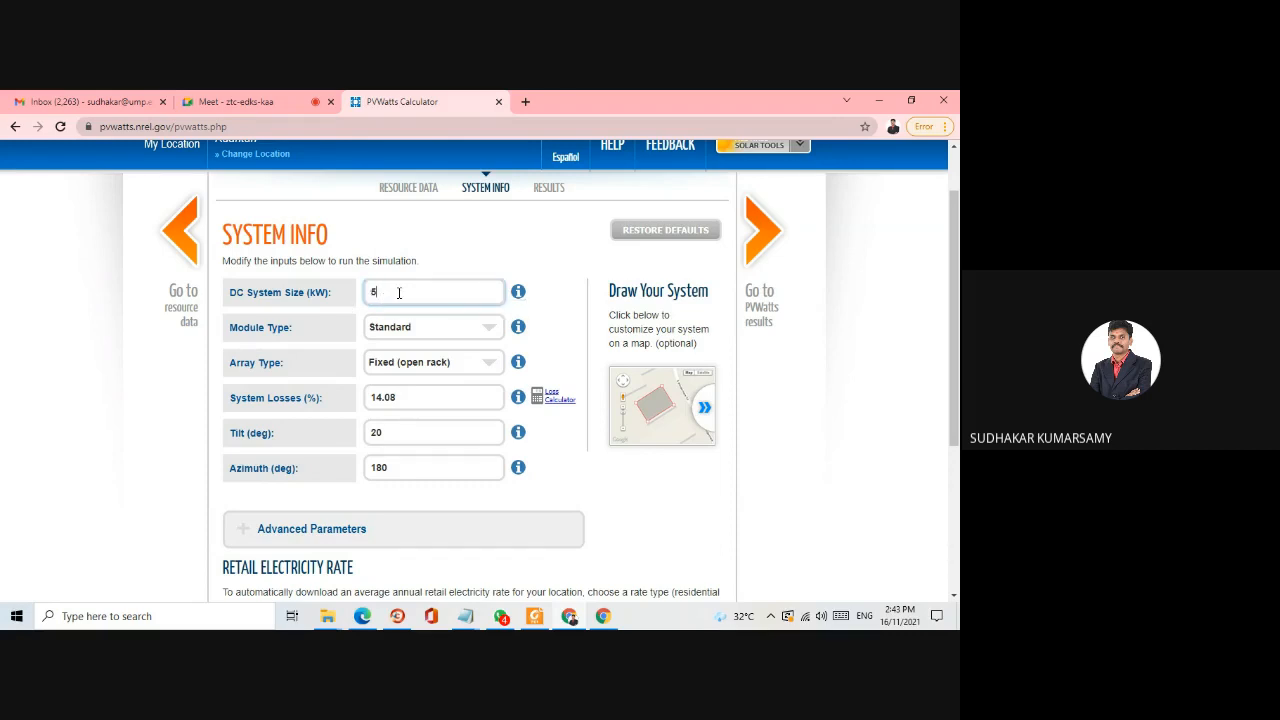
pyautogui.click(469, 242)
# - Set the module type to Thin Film and check the documentation on module types
pyautogui.click(391, 330)
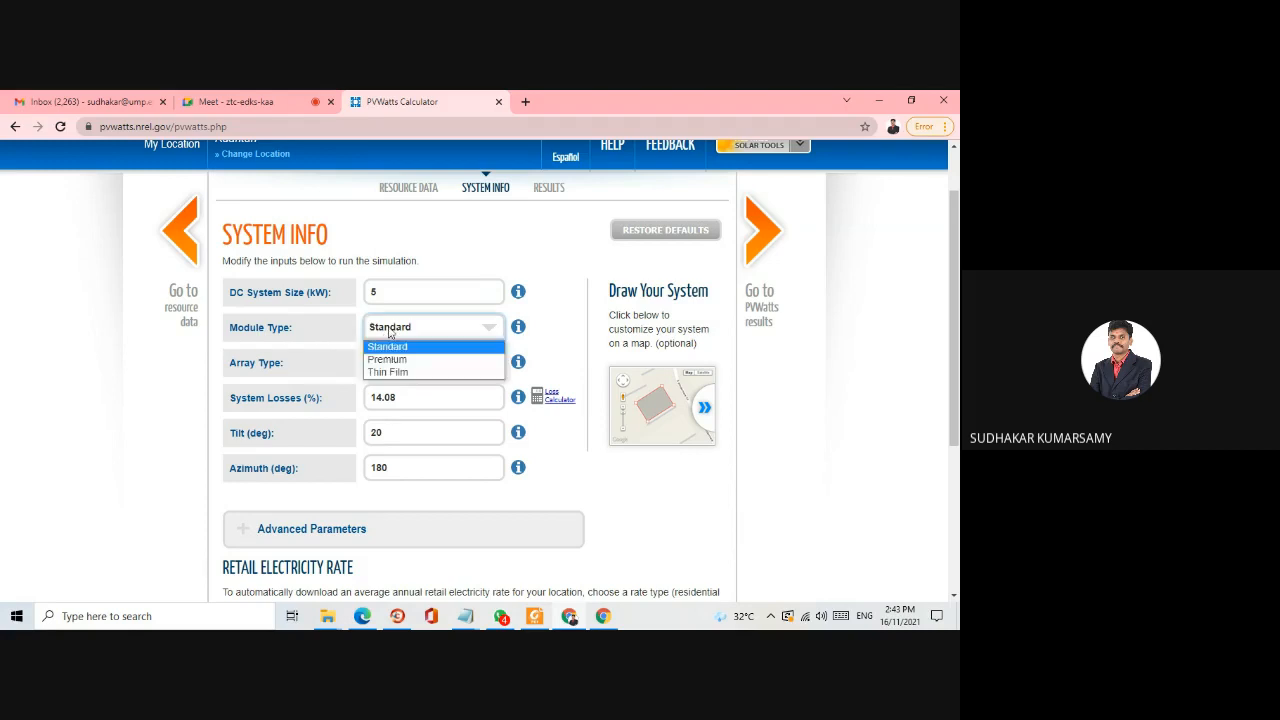
pyautogui.click(389, 333)
pyautogui.click(390, 333)
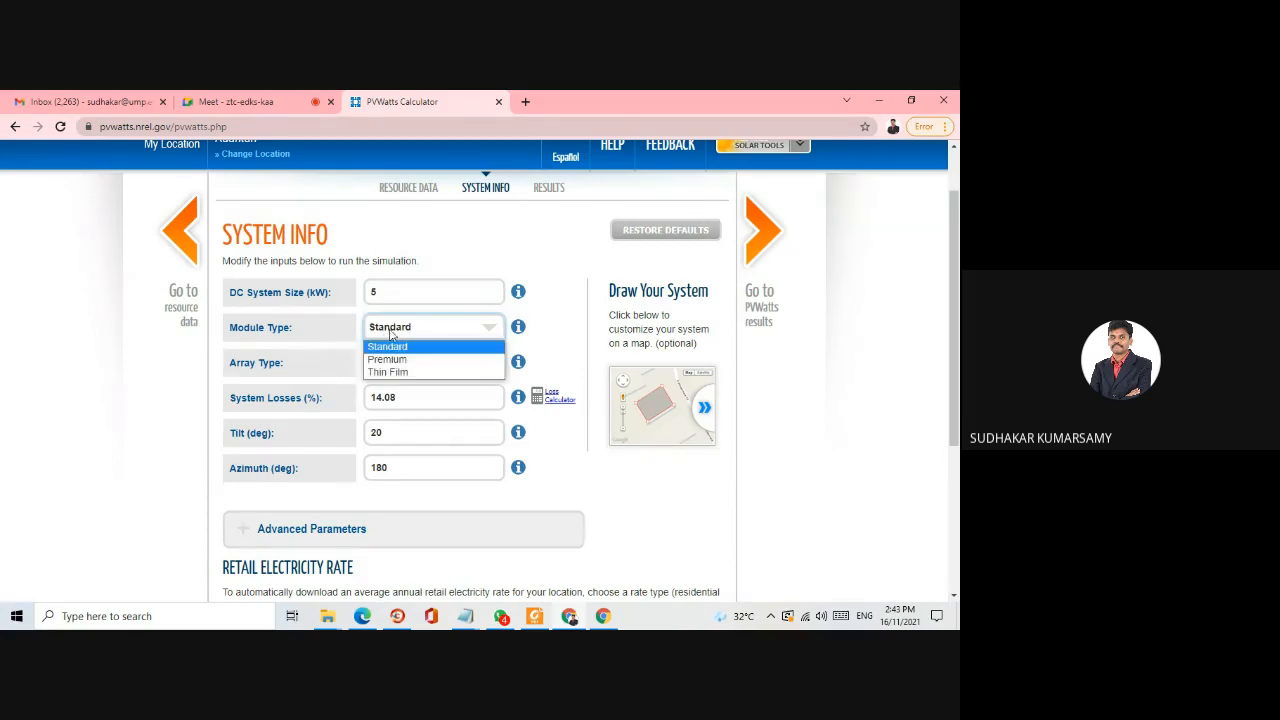
pyautogui.click(390, 358)
pyautogui.click(392, 330)
pyautogui.click(388, 372)
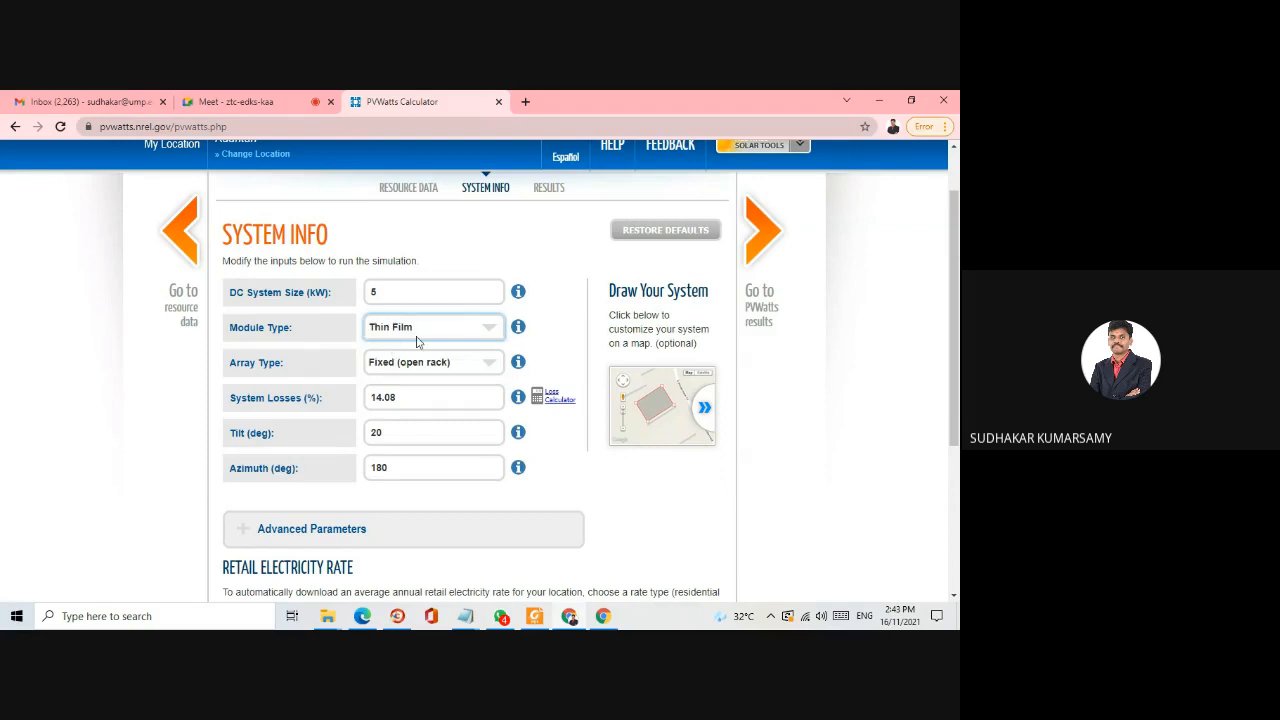
pyautogui.click(518, 327)
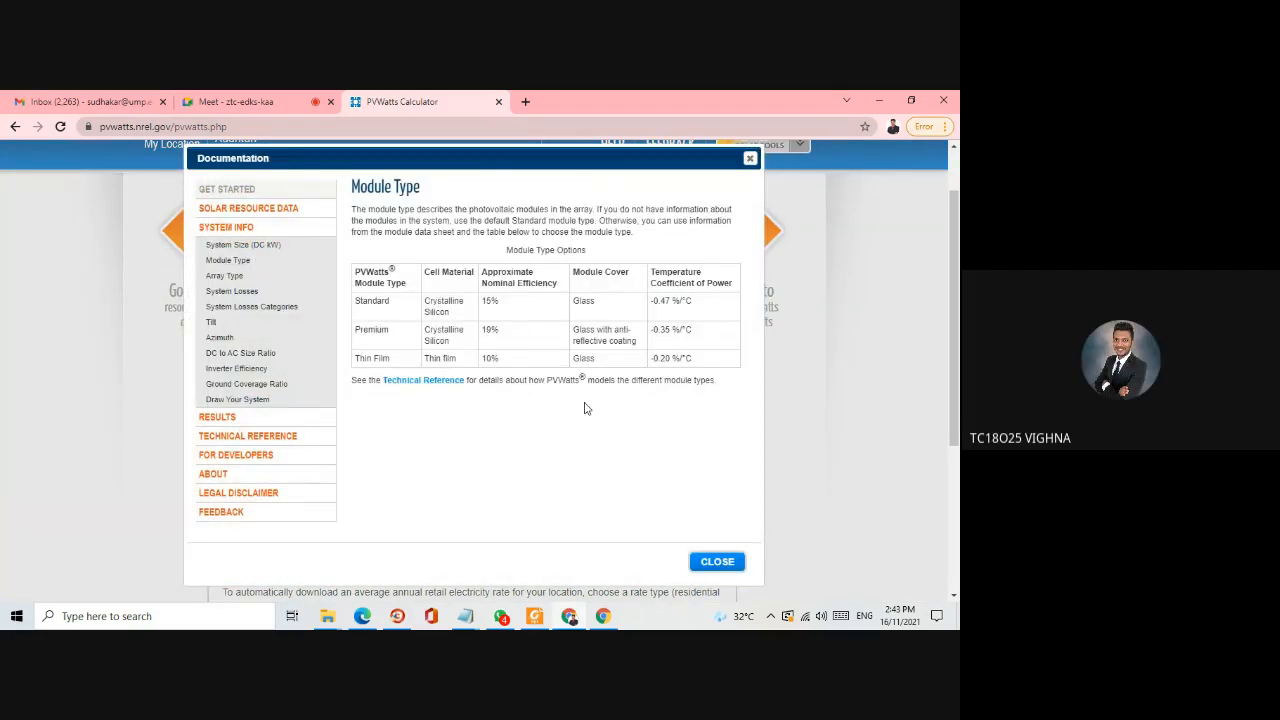
pyautogui.click(750, 158)
# - Switch to the Google Meet call, raise the speaker volume to 100, and return to the PVWatts Calculator
pyautogui.click(222, 100)
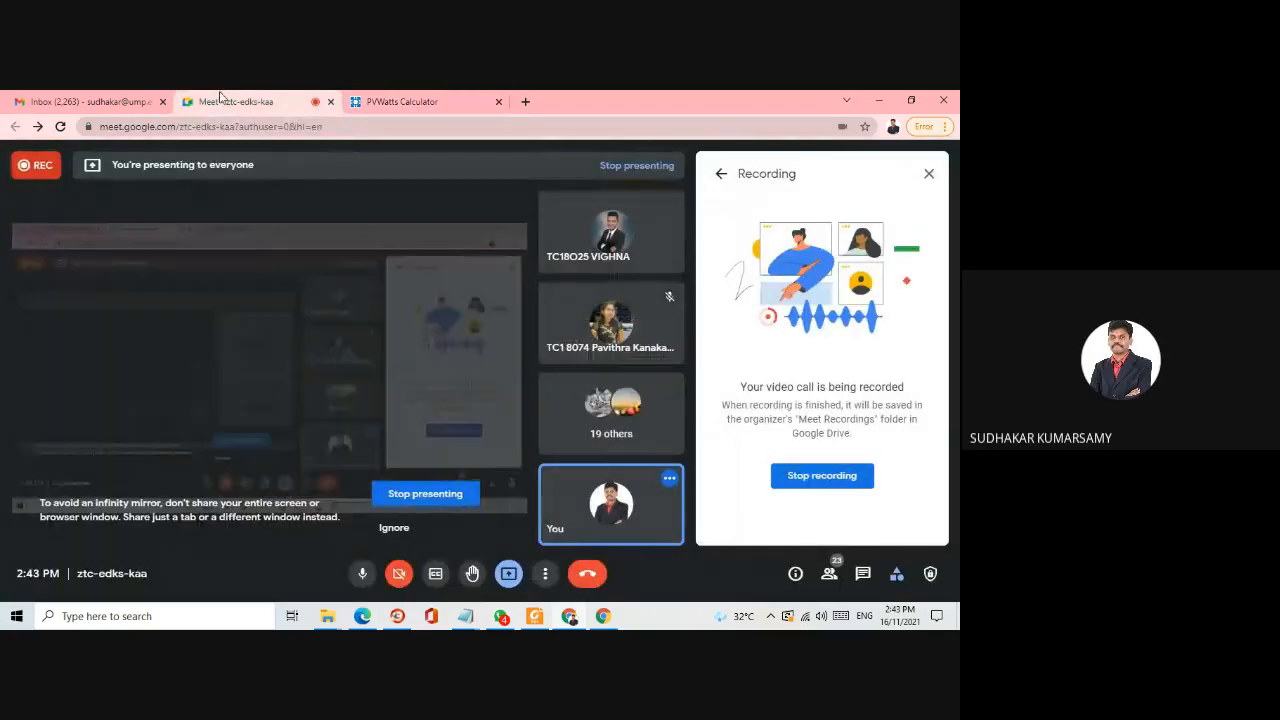
pyautogui.click(819, 617)
pyautogui.moveTo(859, 582); pyautogui.dragTo(925, 582)
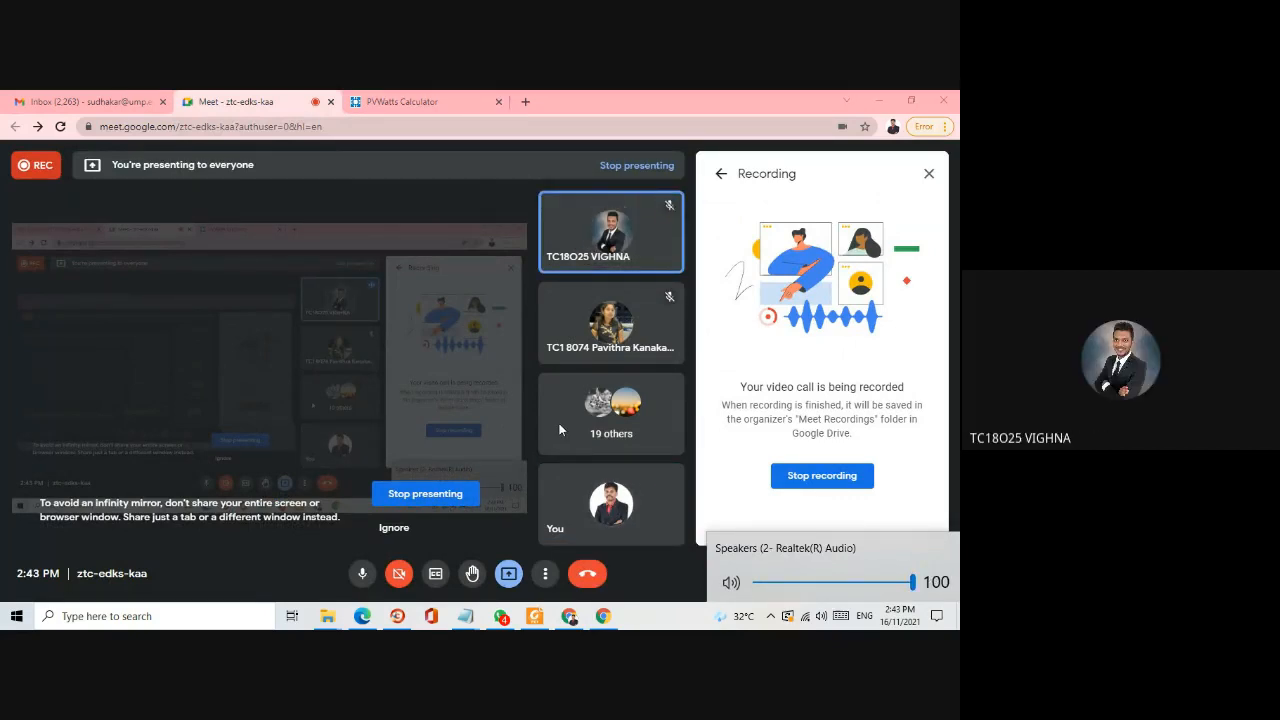
pyautogui.click(400, 100)
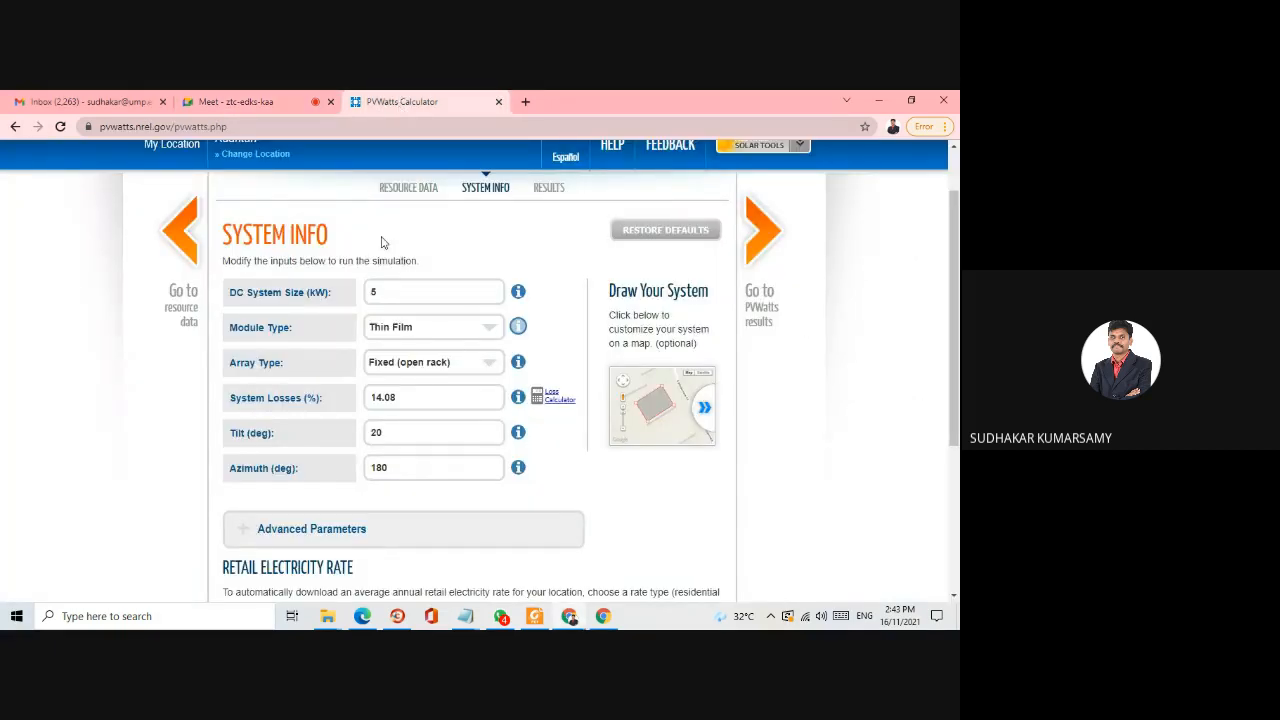
# - Consult the module type documentation and set the module type to Premium
pyautogui.scroll(2, 528, 488)
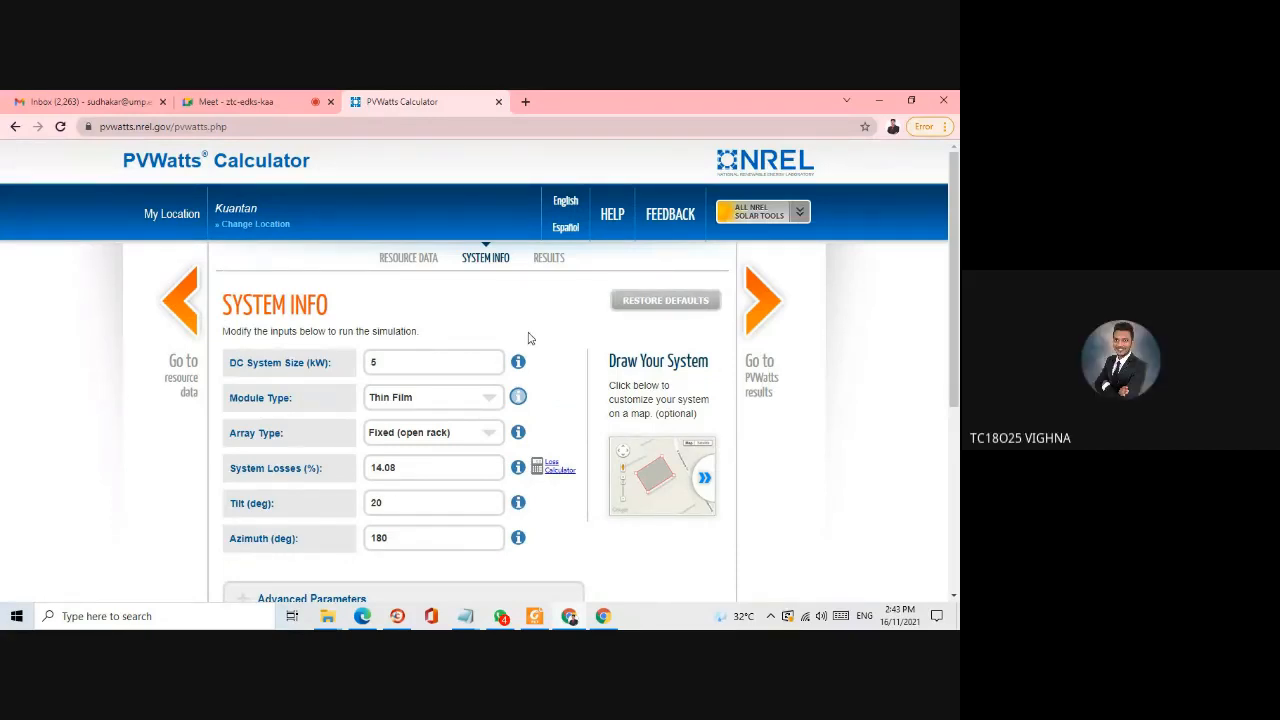
pyautogui.click(517, 398)
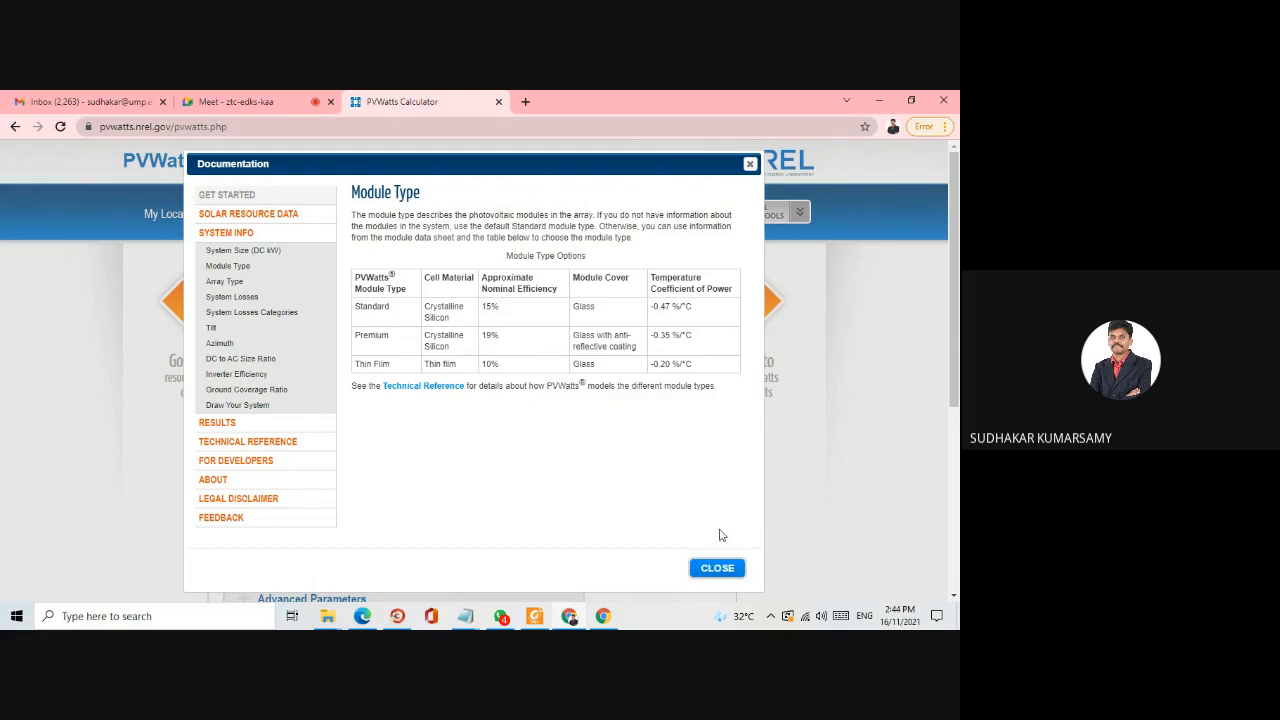
pyautogui.click(717, 568)
pyautogui.scroll(-1, 490, 331)
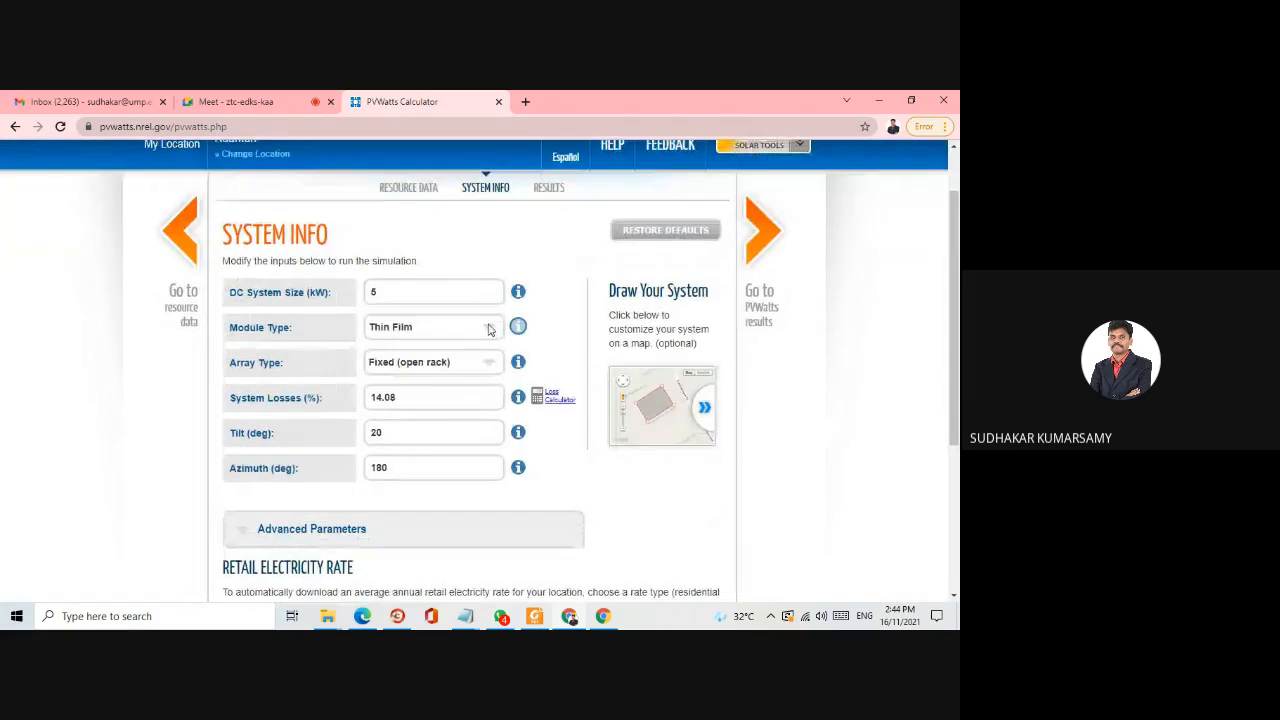
pyautogui.click(489, 324)
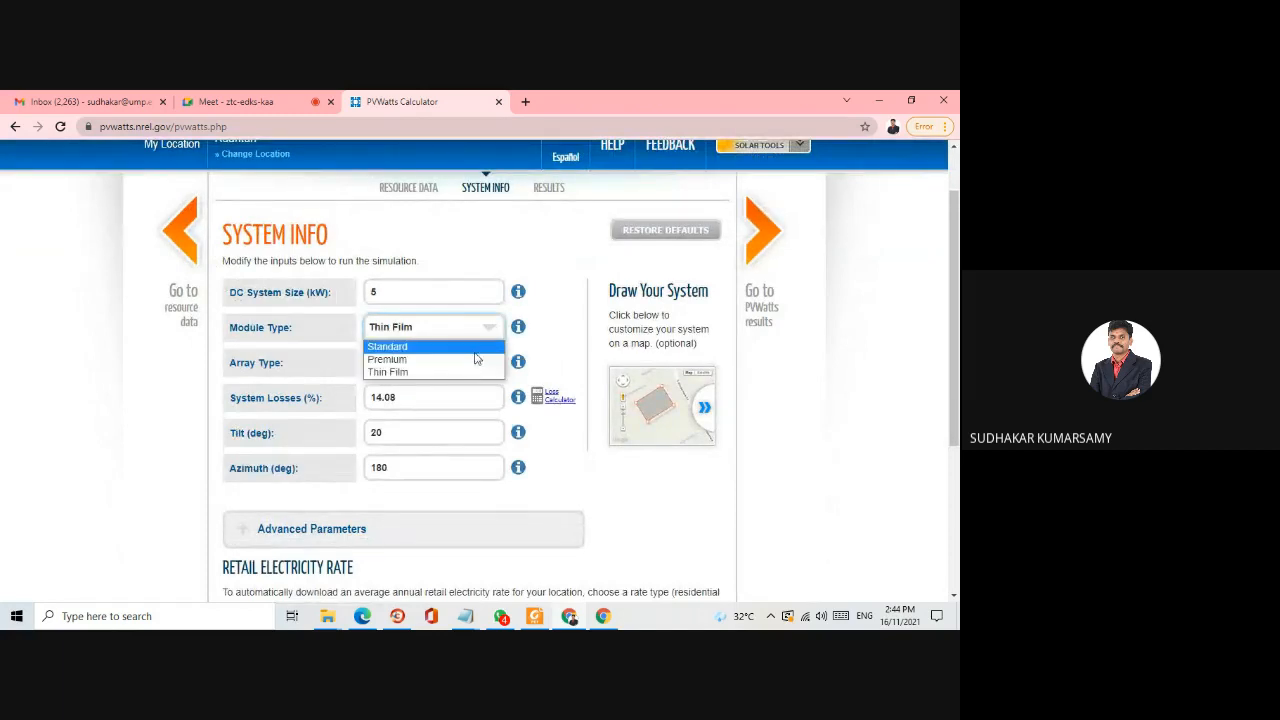
pyautogui.click(475, 362)
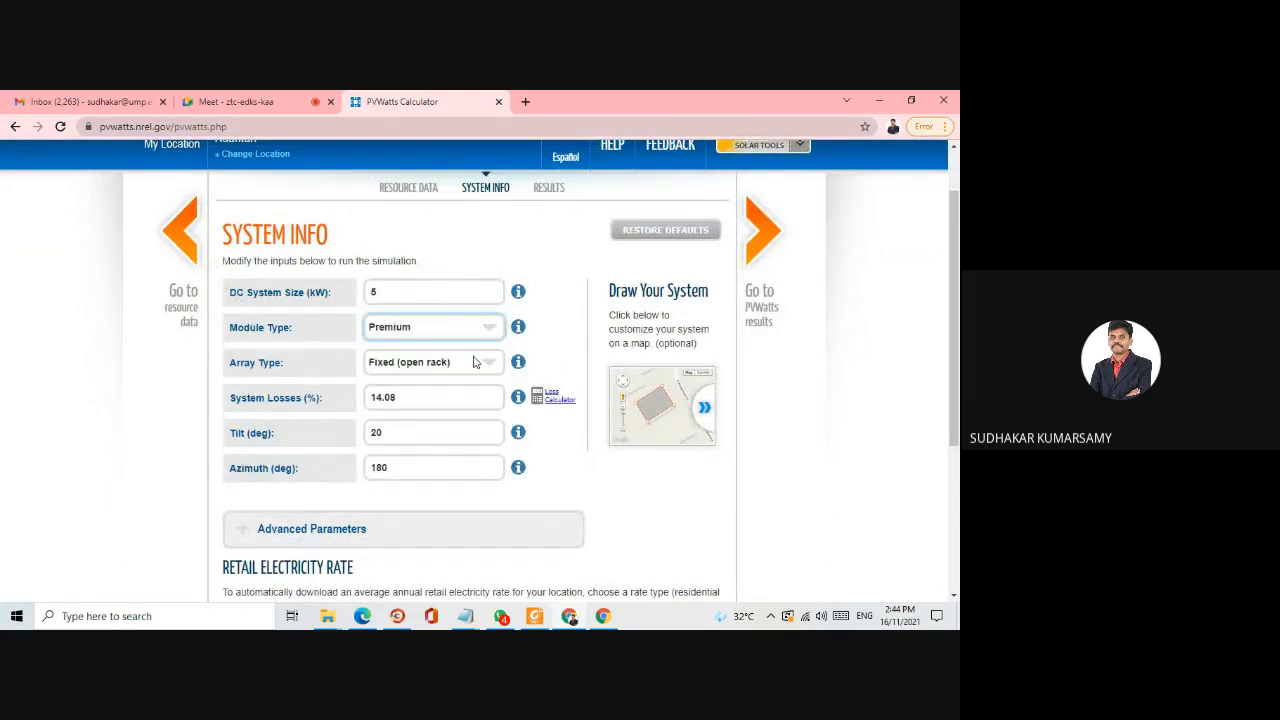
# - Read the documentation on fixed and tracking array types and set the array type to Fixed (roof mount)
pyautogui.scroll(-1, 555, 337)
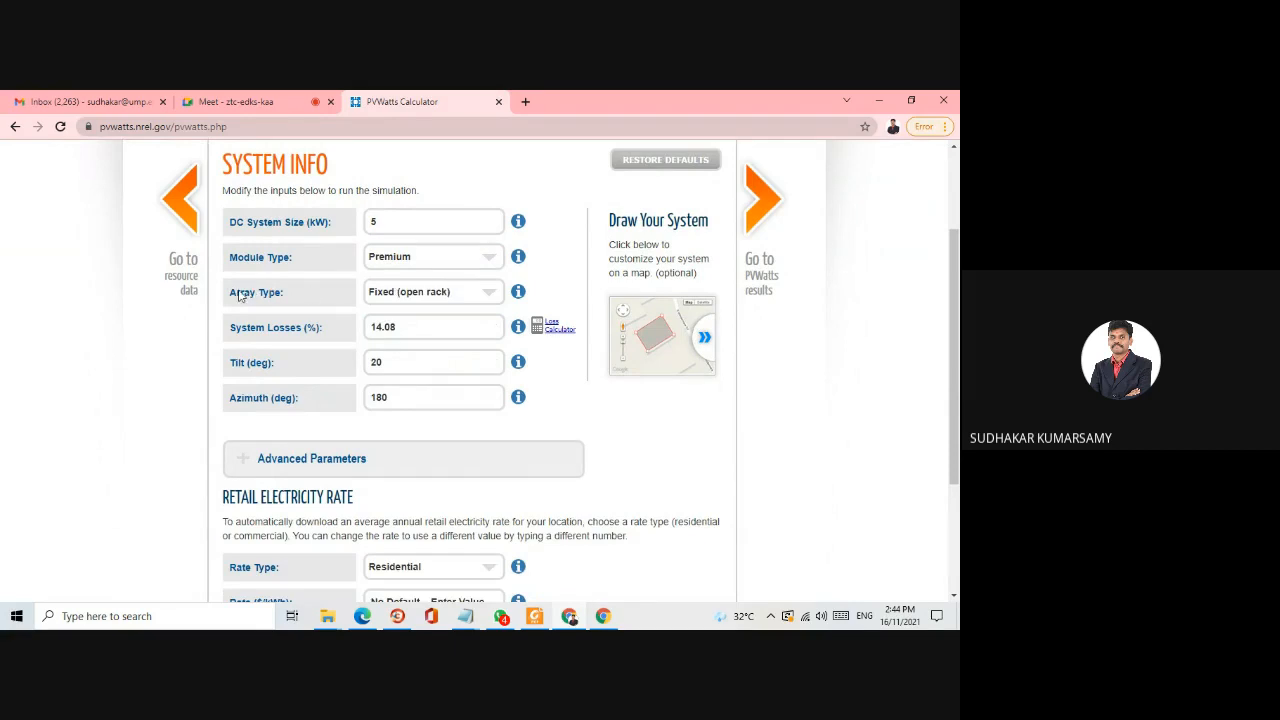
pyautogui.click(436, 296)
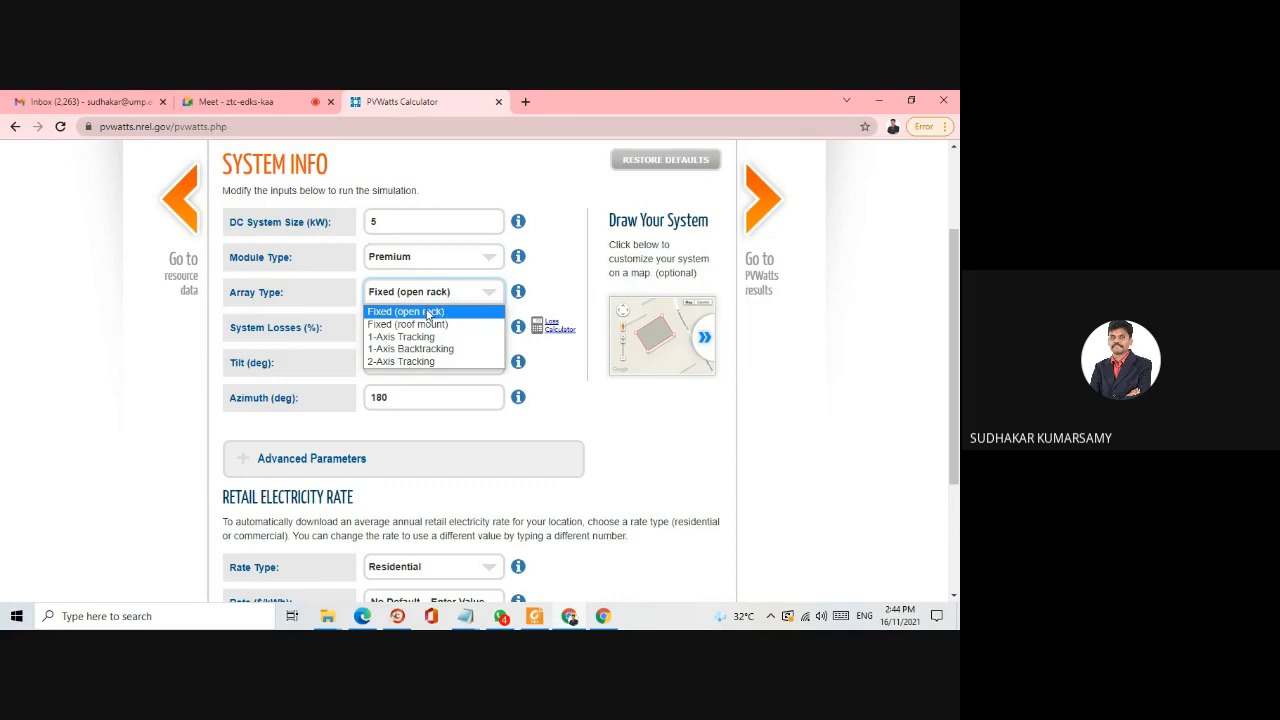
pyautogui.click(518, 294)
pyautogui.click(518, 293)
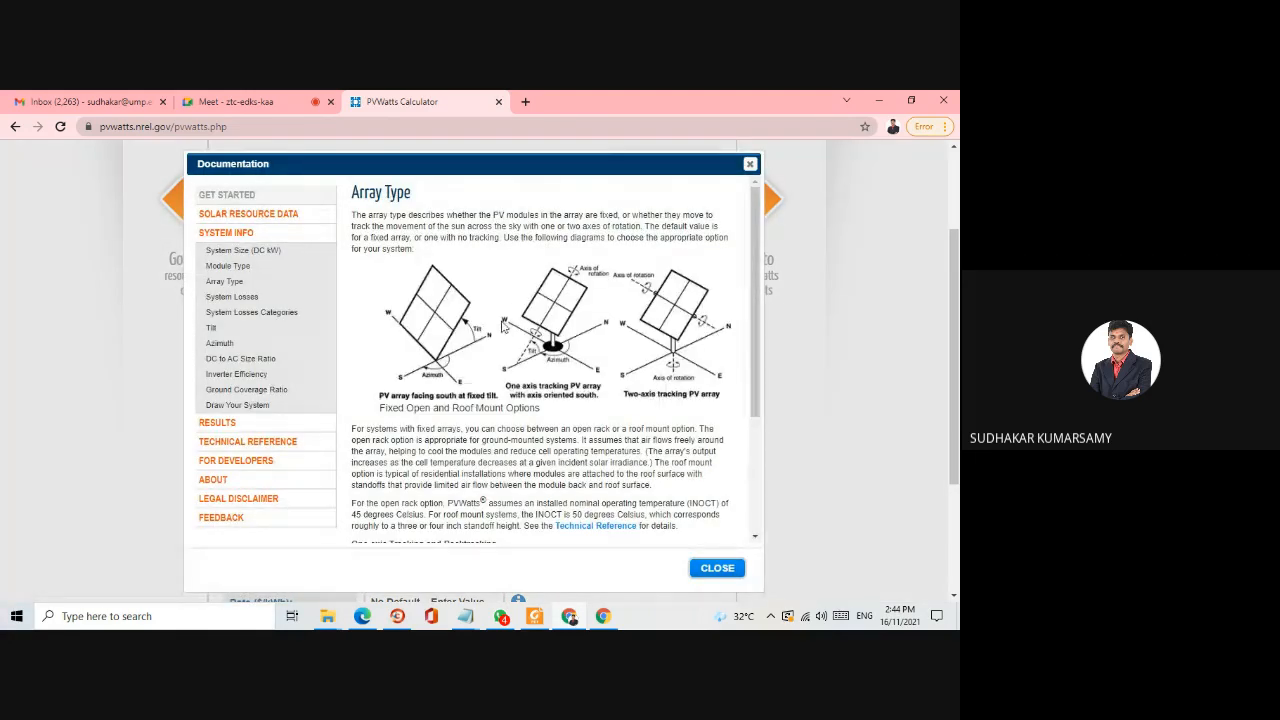
pyautogui.scroll(-2, 503, 330)
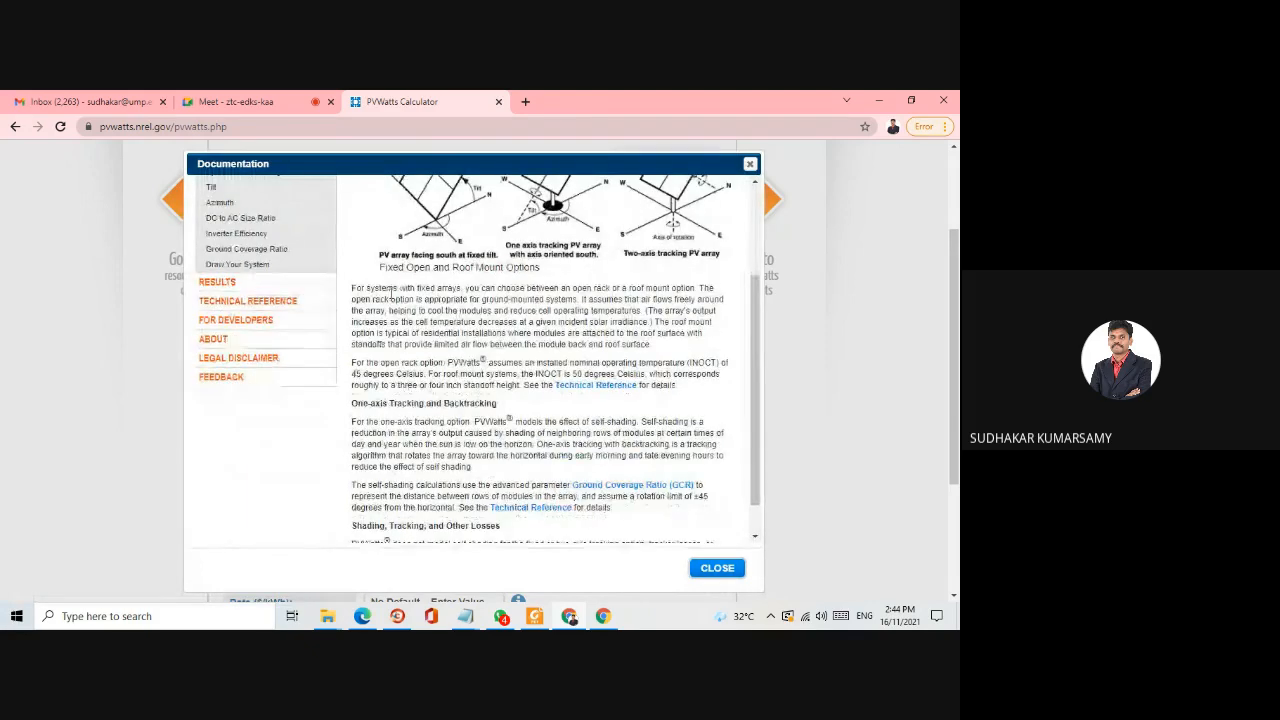
pyautogui.scroll(-1, 460, 287)
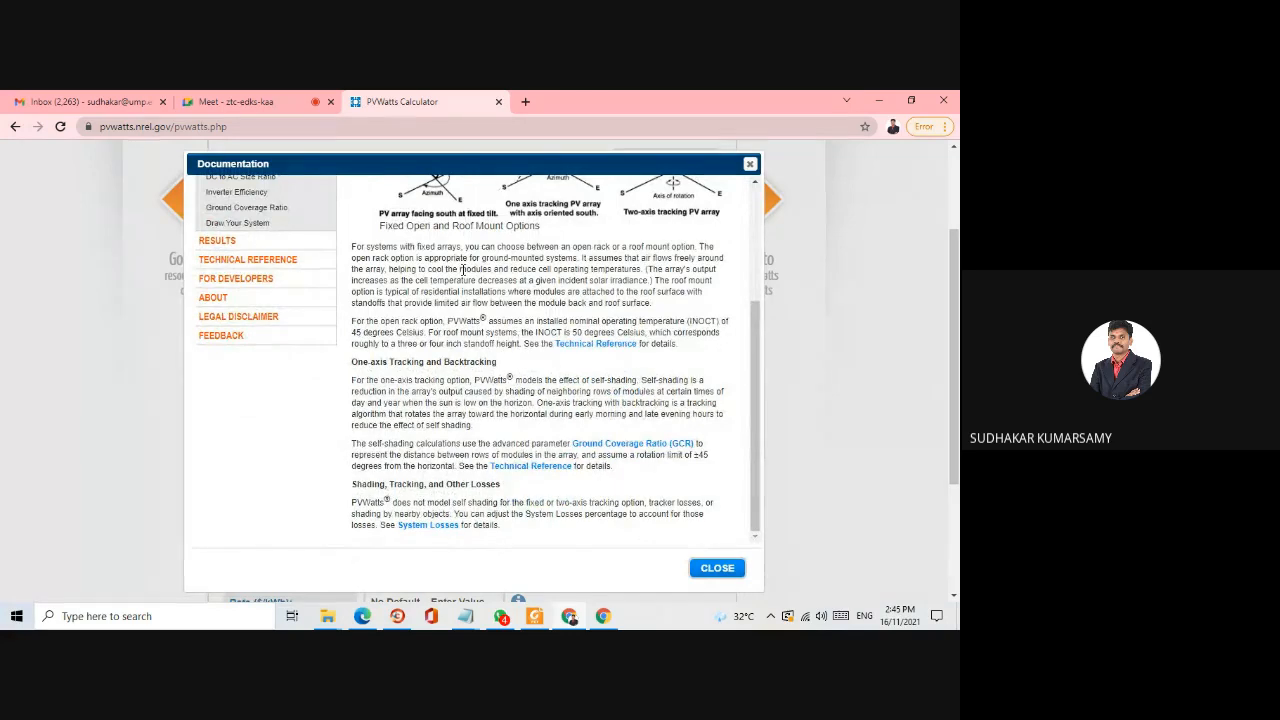
pyautogui.scroll(2, 522, 333)
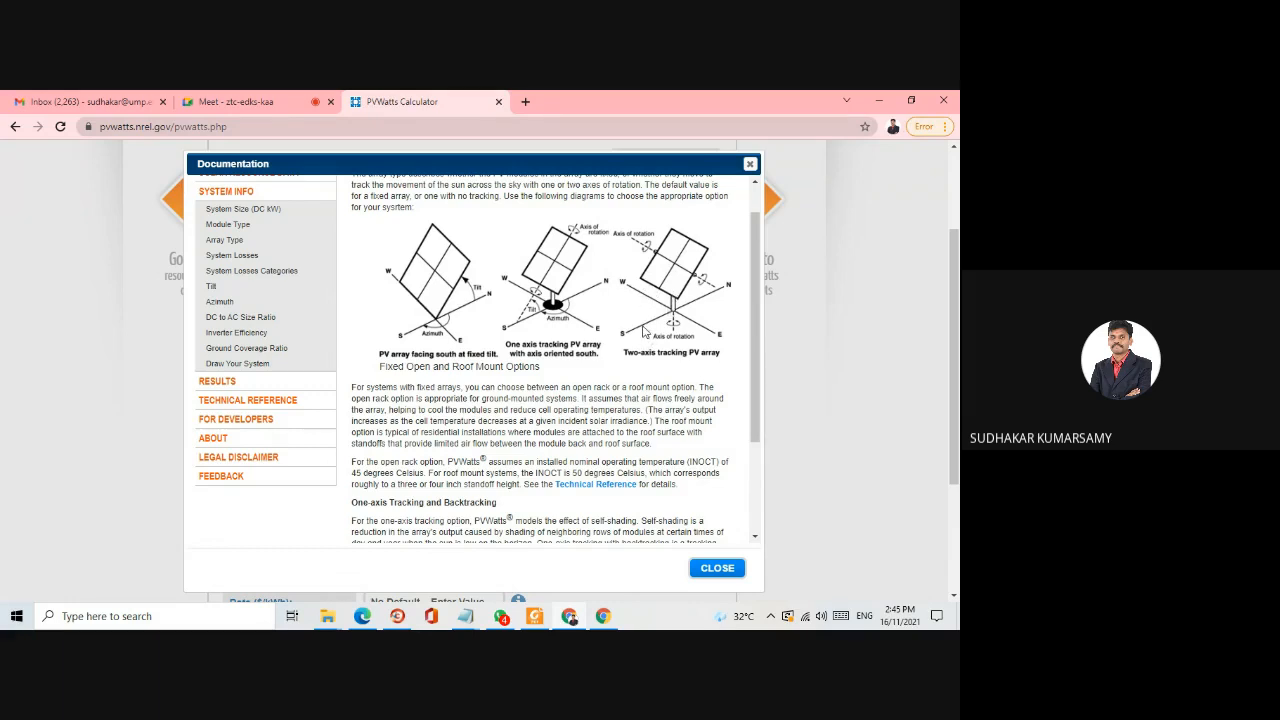
pyautogui.scroll(-2, 644, 332)
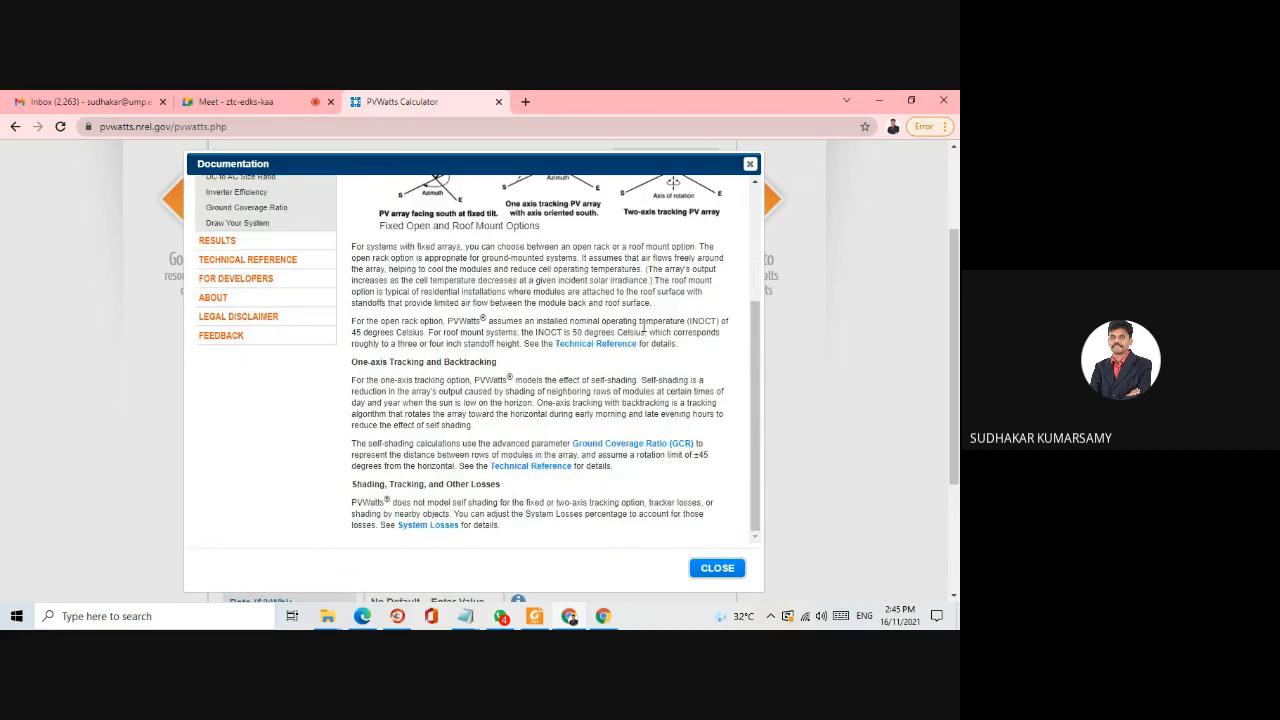
pyautogui.scroll(3, 700, 470)
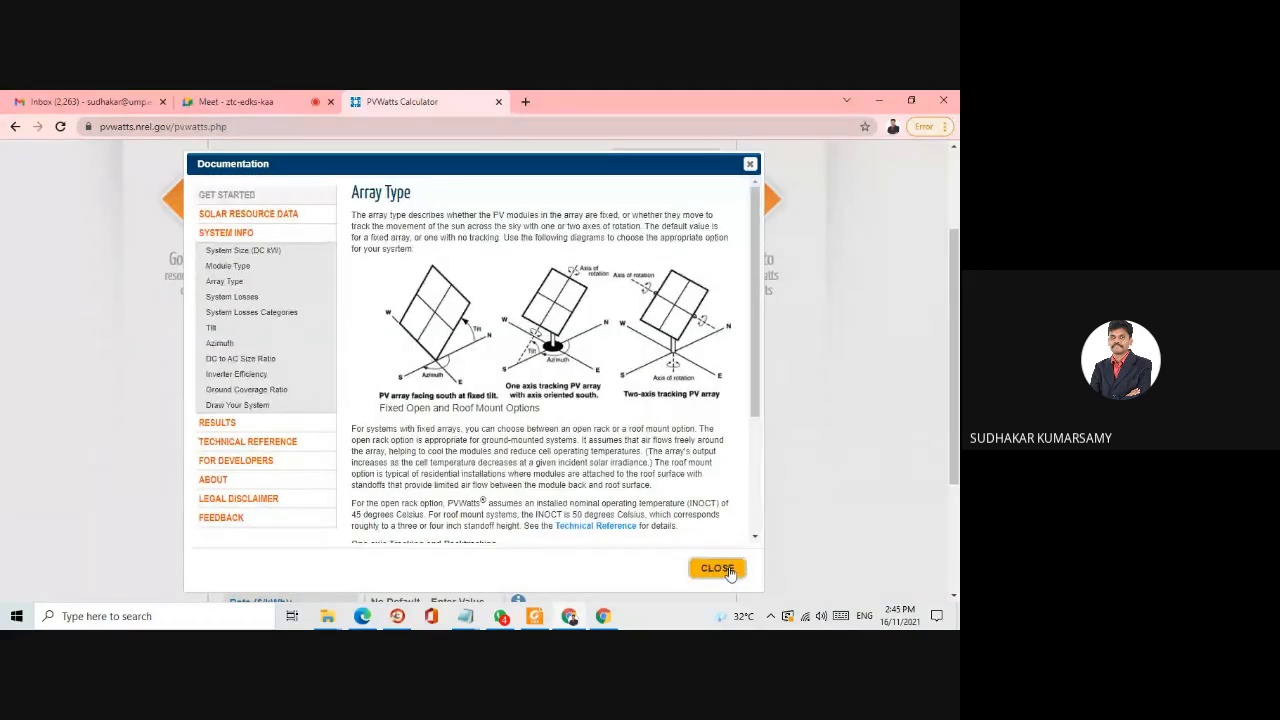
pyautogui.click(717, 568)
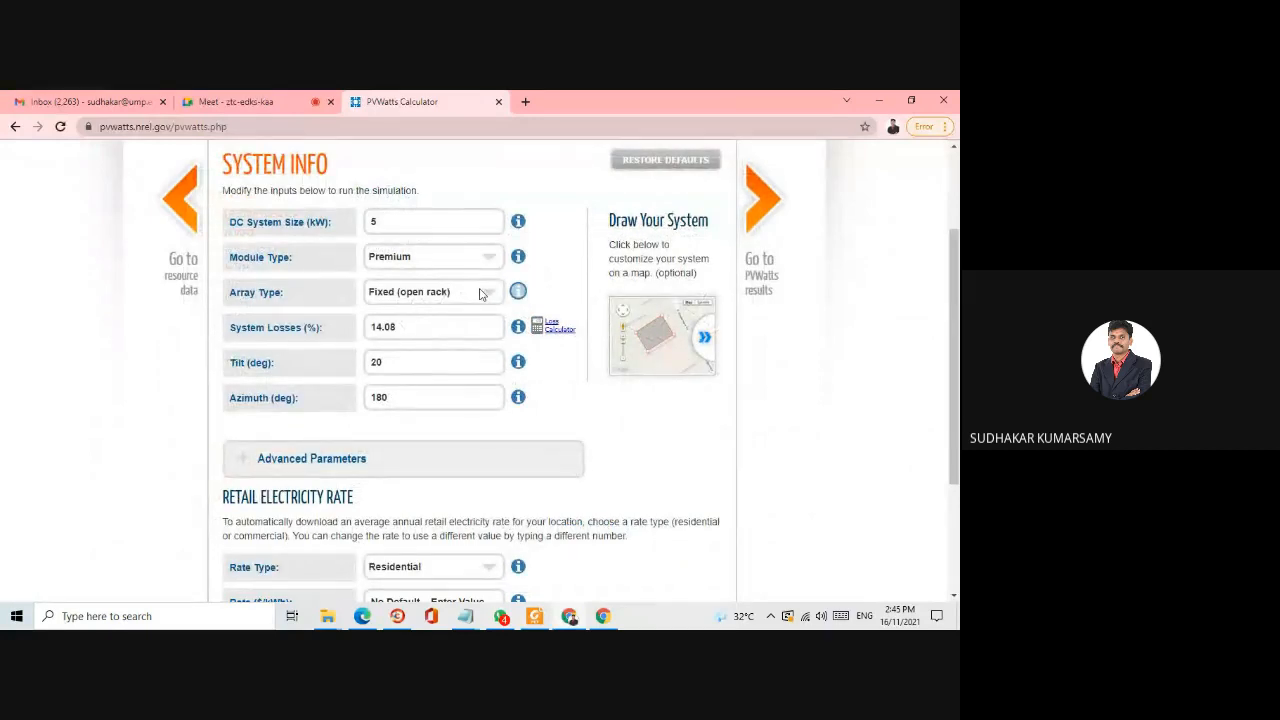
pyautogui.click(480, 294)
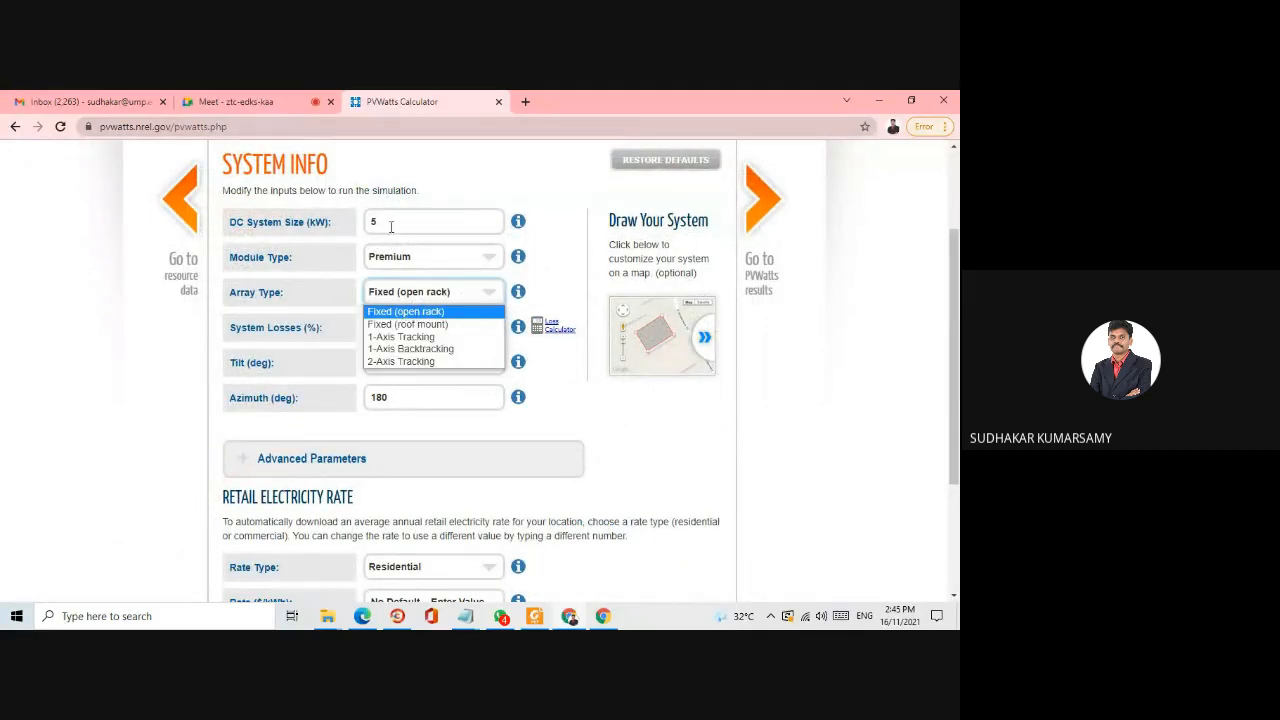
pyautogui.click(397, 325)
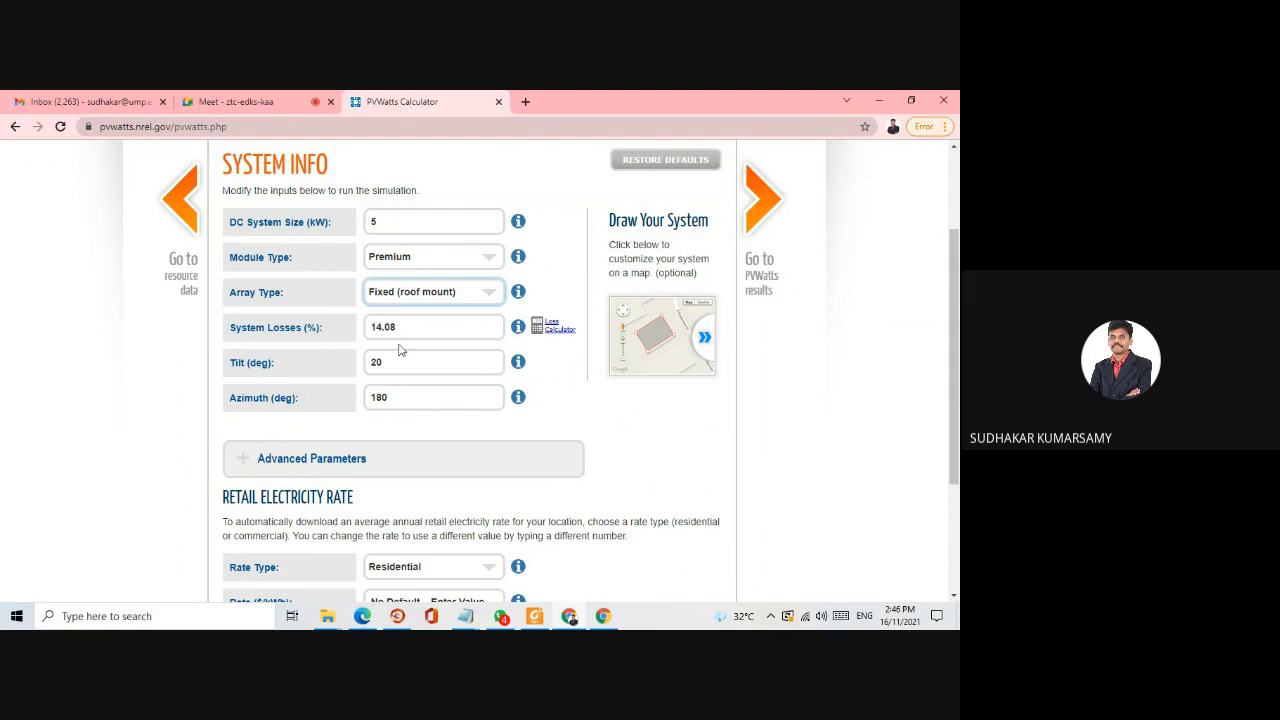
# - Examine the System Losses documentation, including the default loss calculation and the table of loss categories
pyautogui.click(518, 327)
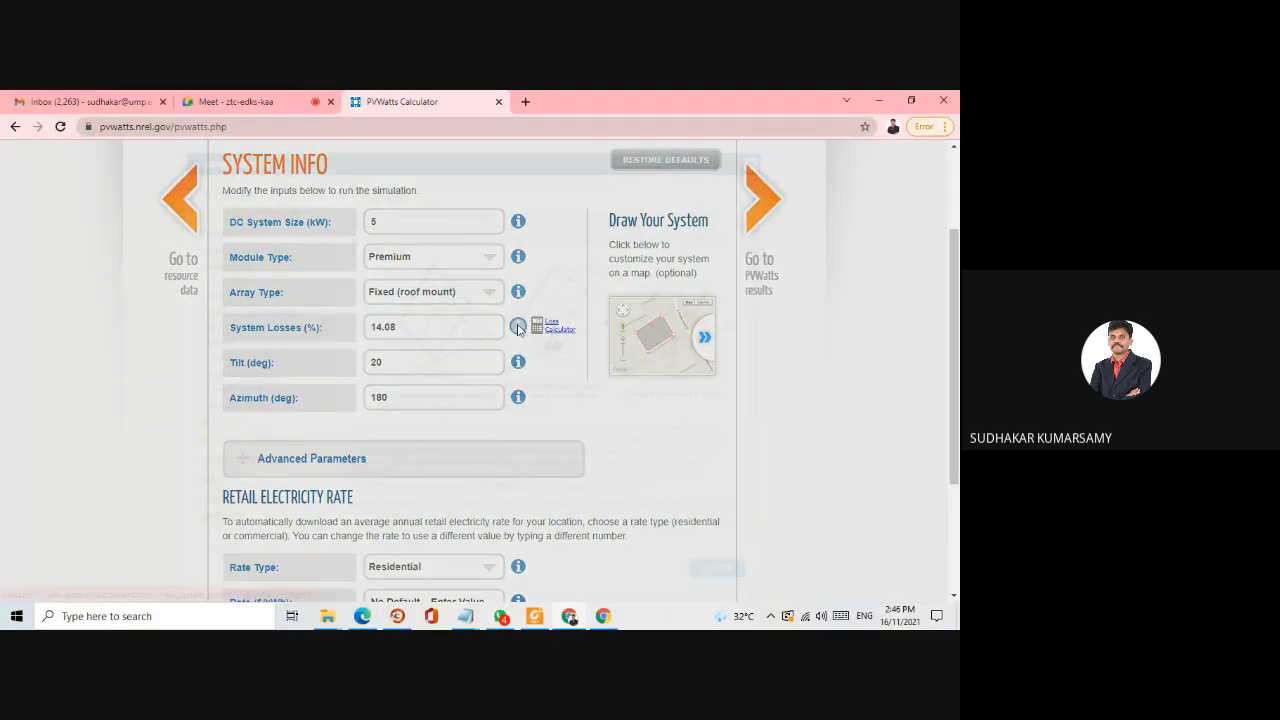
pyautogui.scroll(-8, 518, 330)
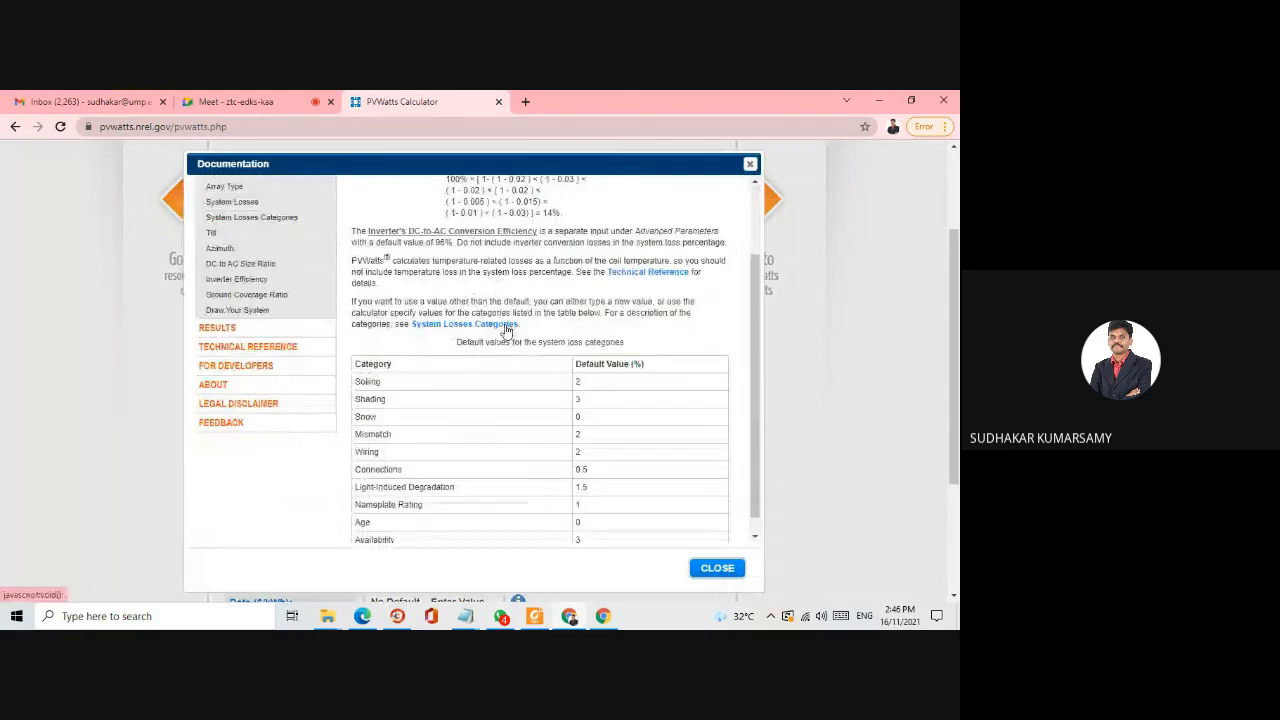
pyautogui.scroll(2, 517, 337)
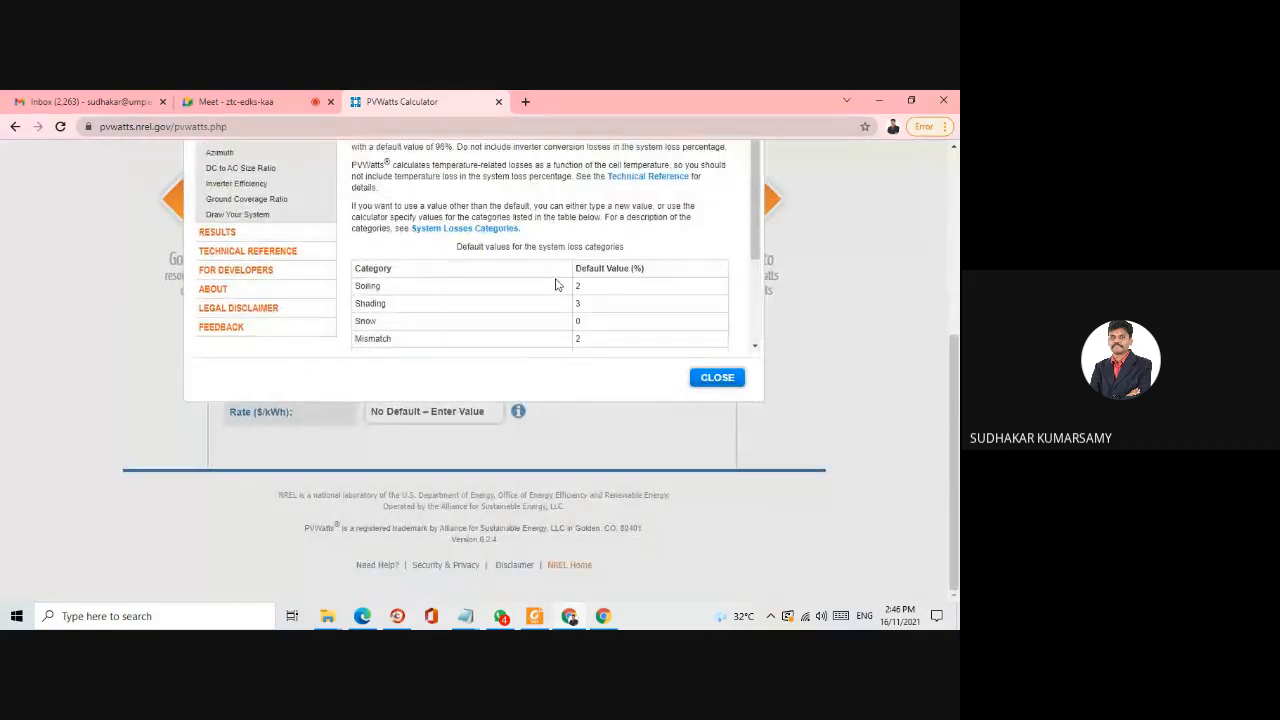
pyautogui.scroll(-2, 541, 240)
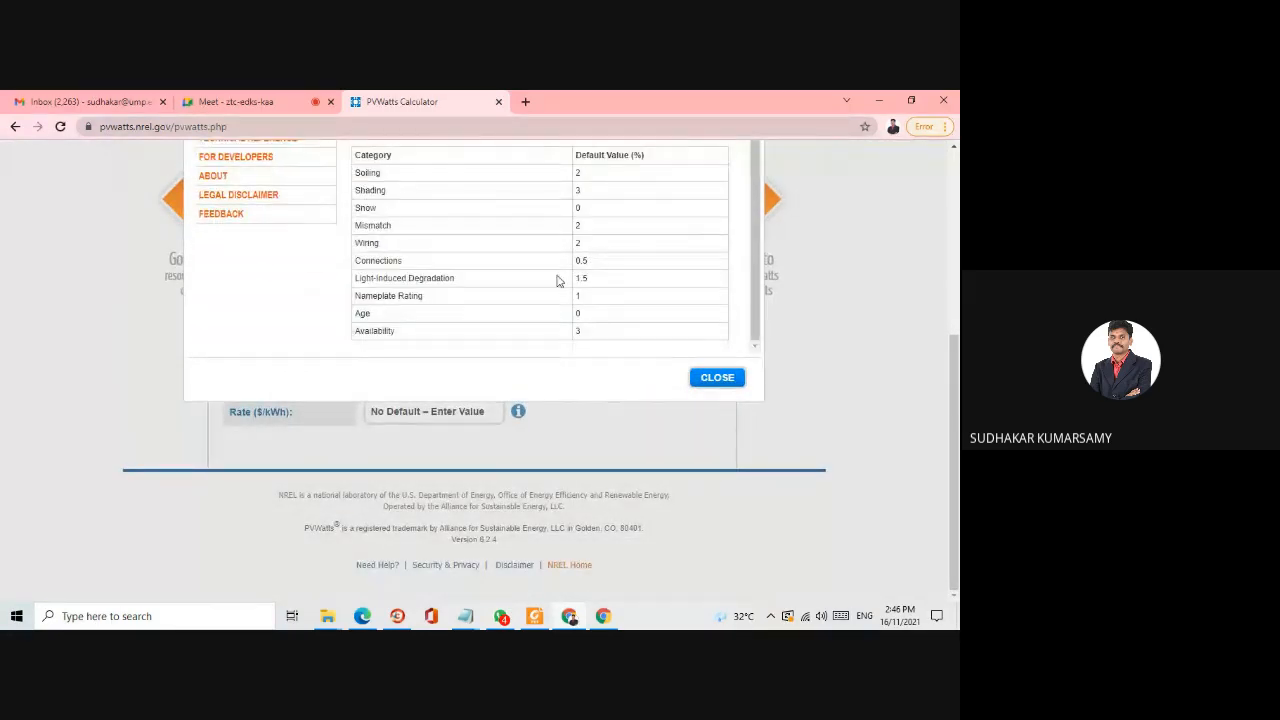
pyautogui.scroll(4, 560, 280)
pyautogui.scroll(1, 575, 270)
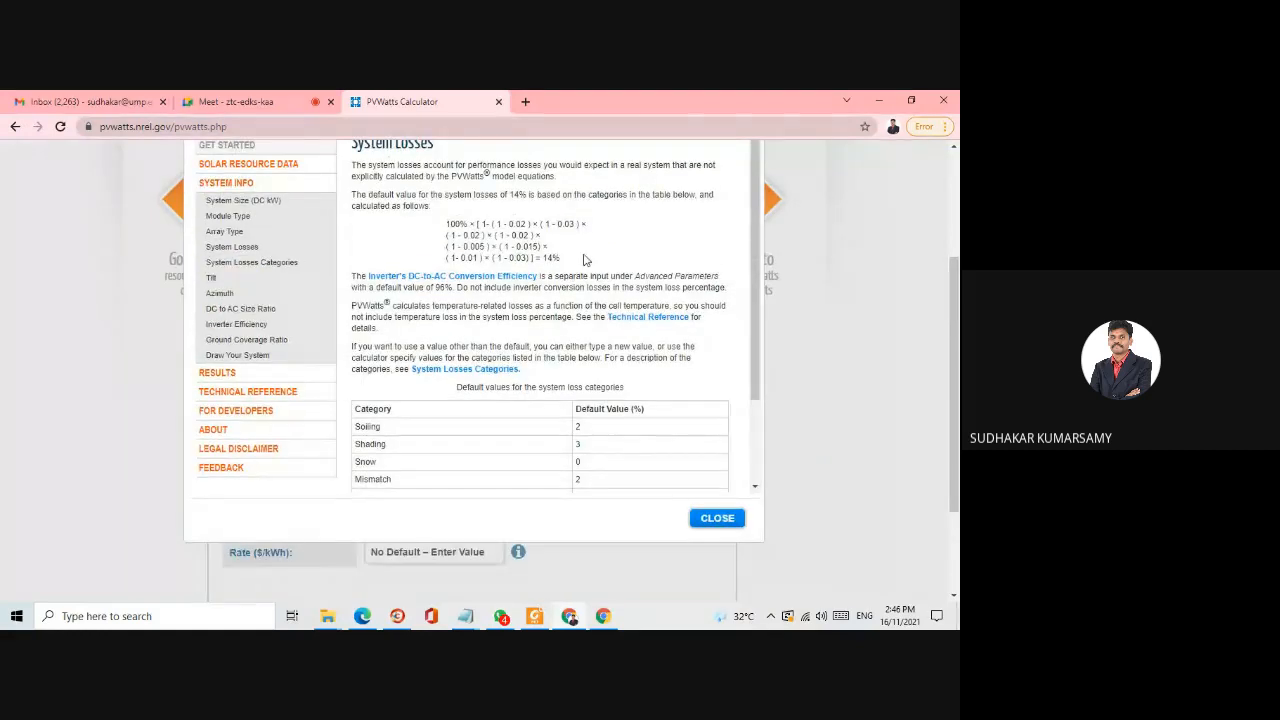
pyautogui.scroll(2, 589, 245)
pyautogui.scroll(-4, 600, 240)
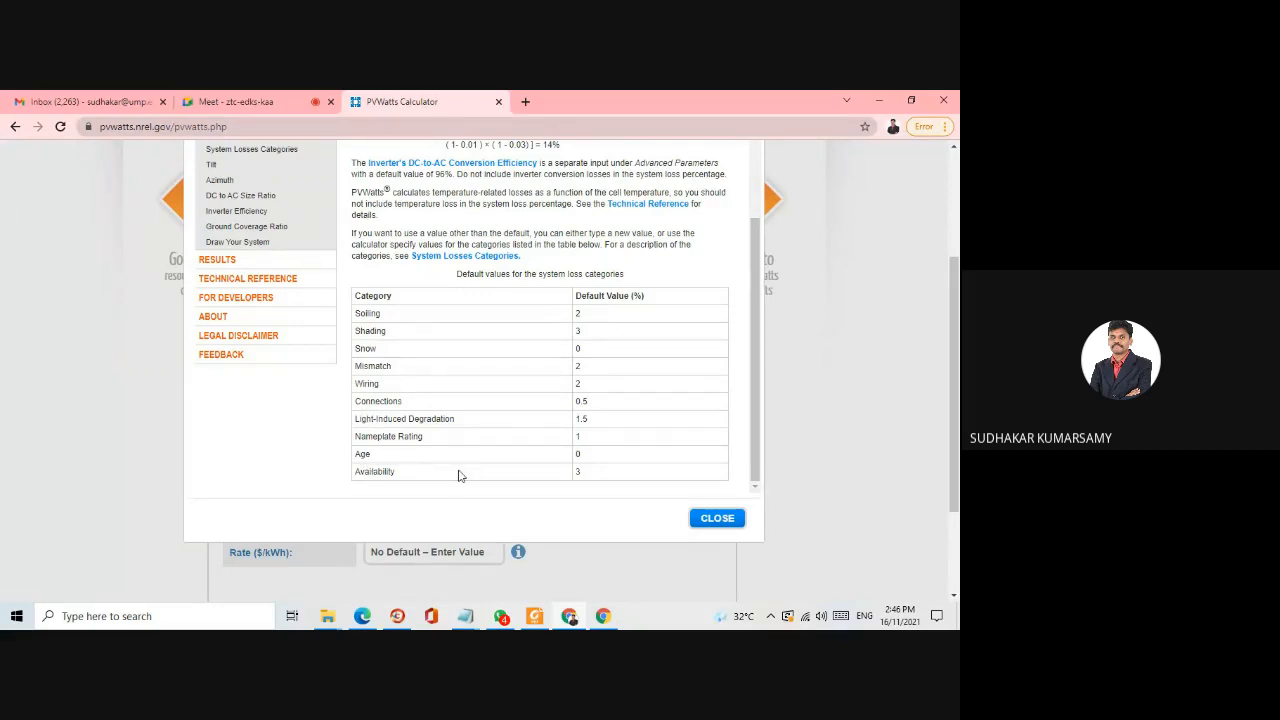
pyautogui.scroll(1, 521, 371)
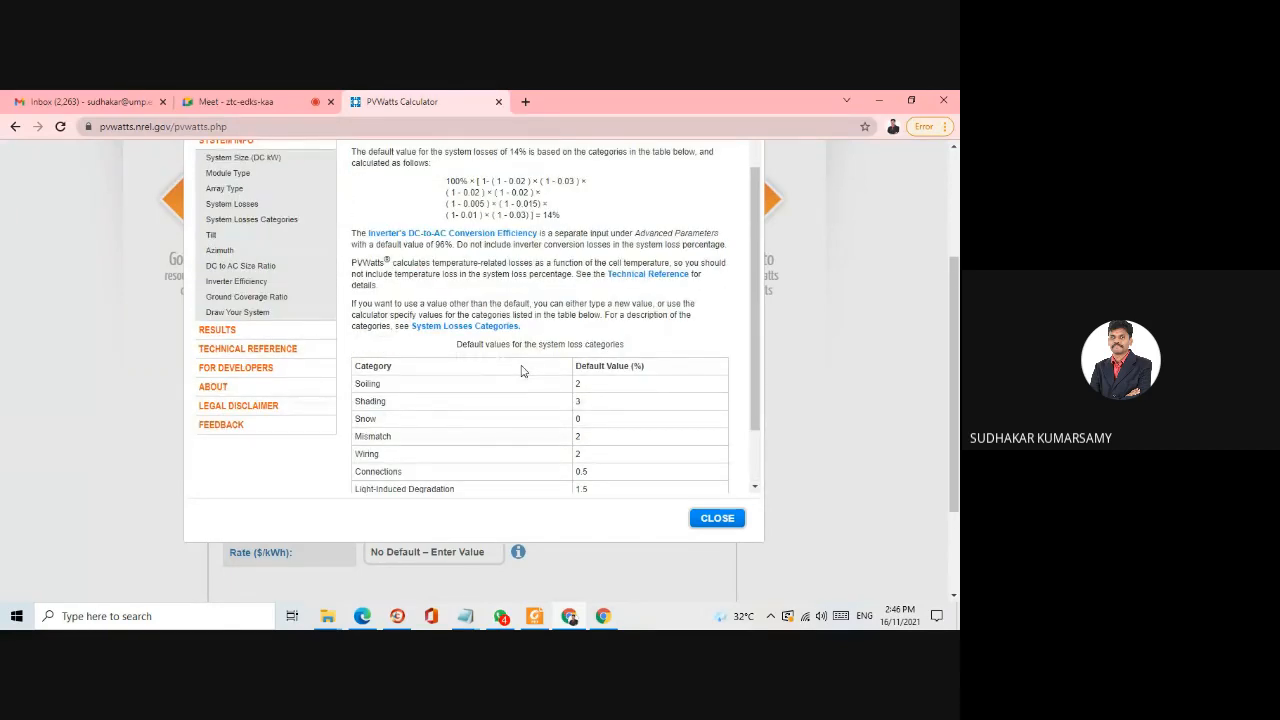
pyautogui.scroll(1, 585, 216)
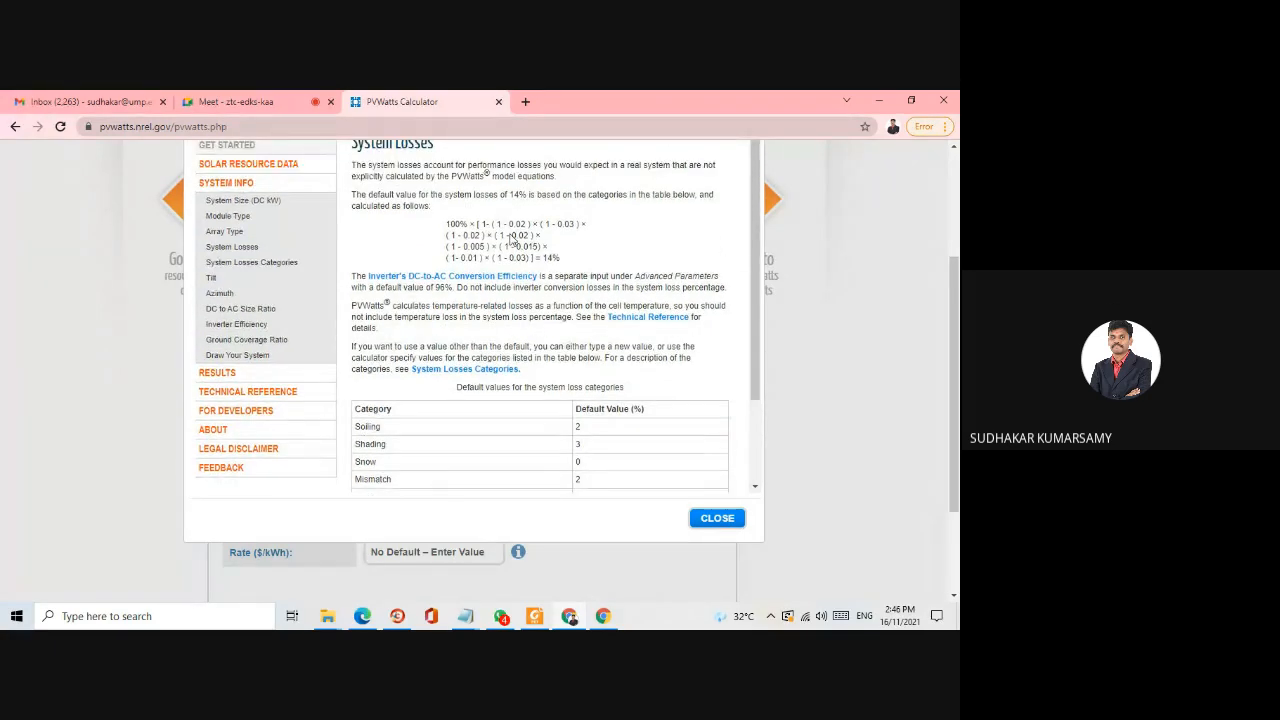
pyautogui.scroll(3, 703, 203)
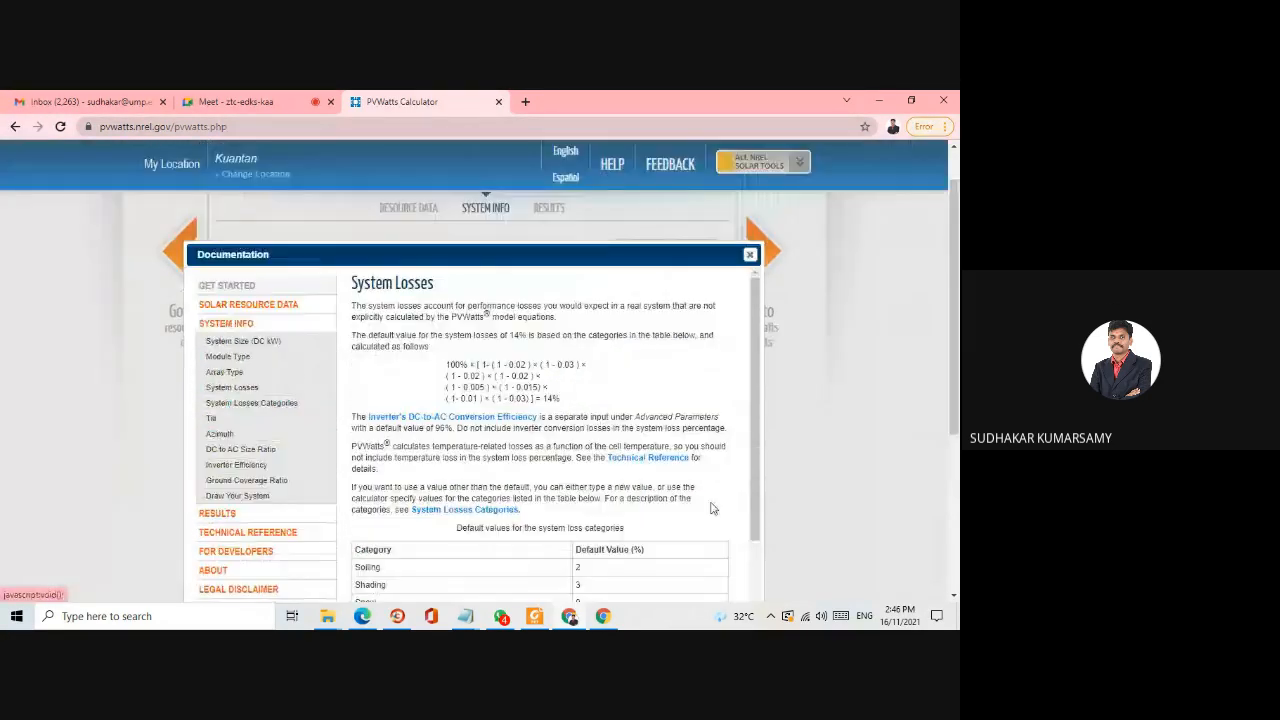
pyautogui.scroll(-5, 571, 387)
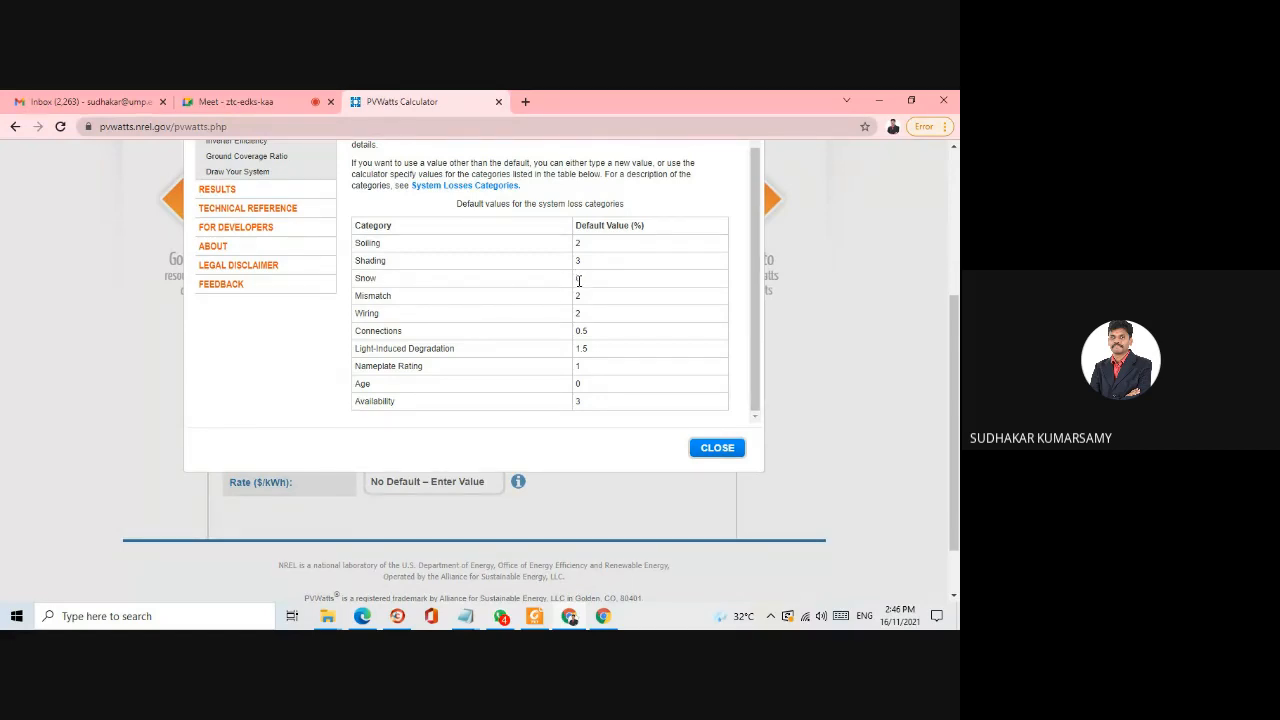
pyautogui.scroll(-2, 431, 308)
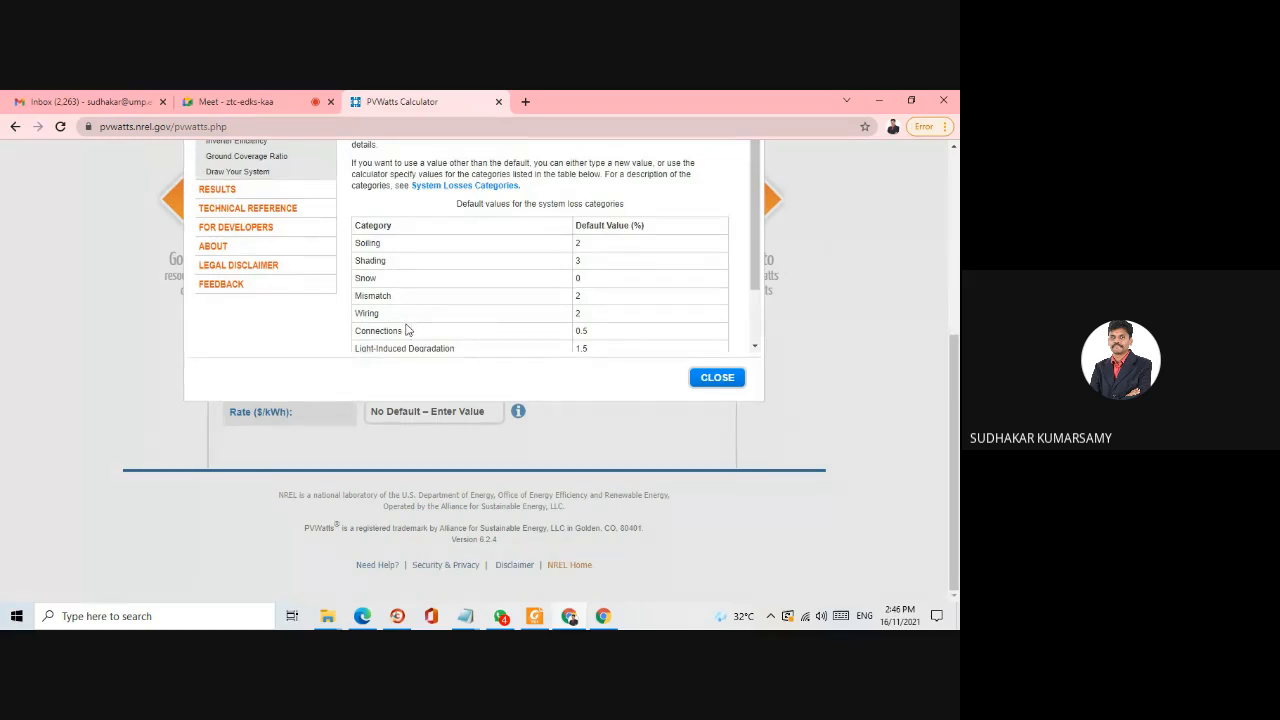
pyautogui.scroll(-1, 411, 308)
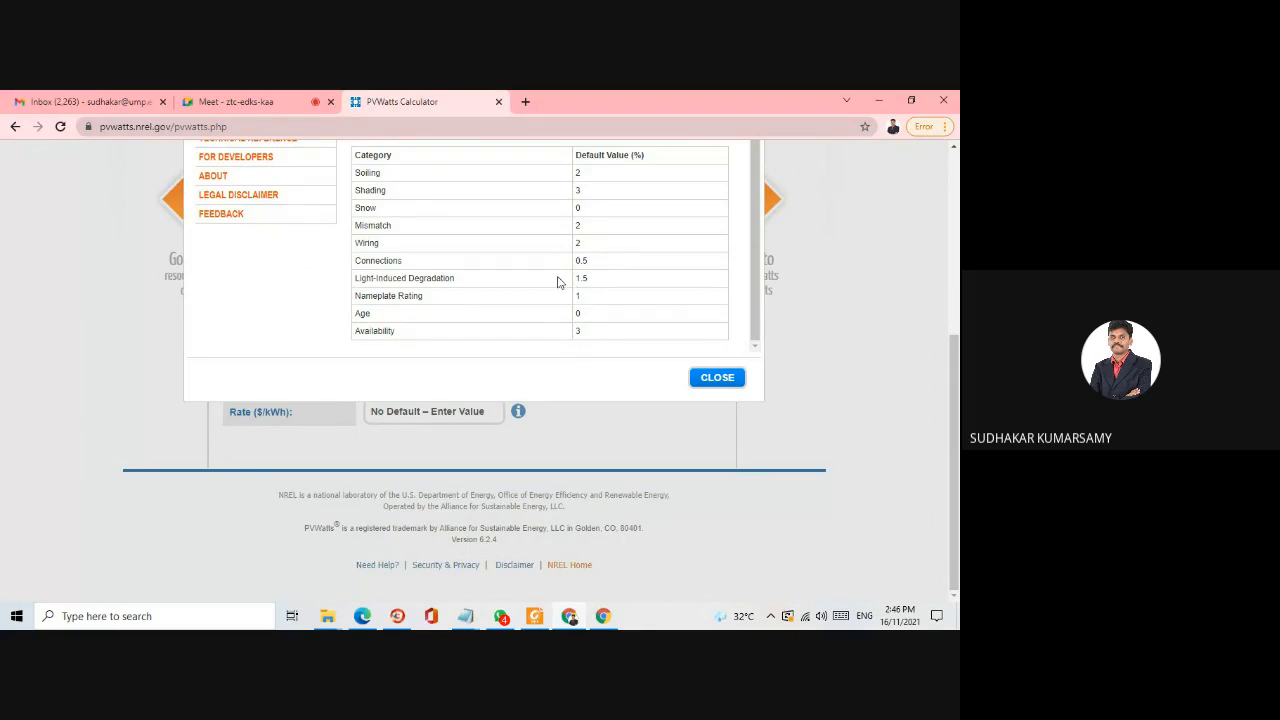
pyautogui.scroll(1, 551, 284)
pyautogui.scroll(1, 551, 284)
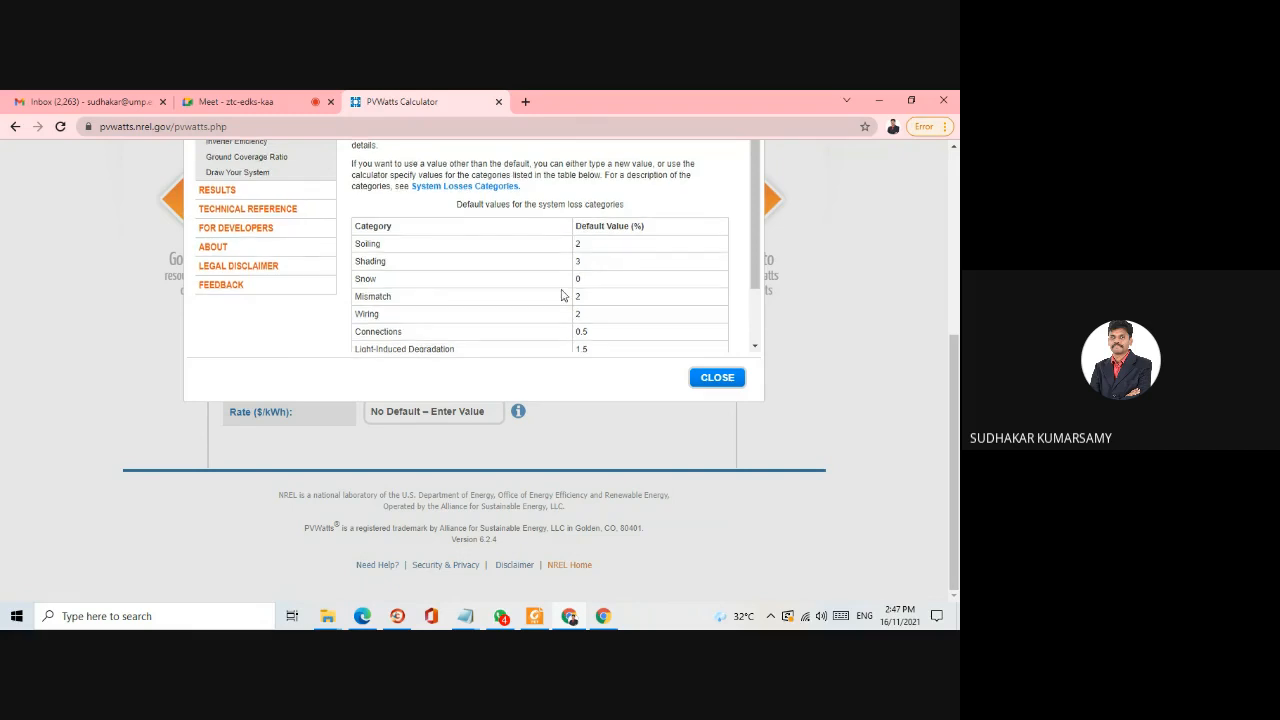
pyautogui.scroll(4, 563, 290)
pyautogui.scroll(1, 649, 284)
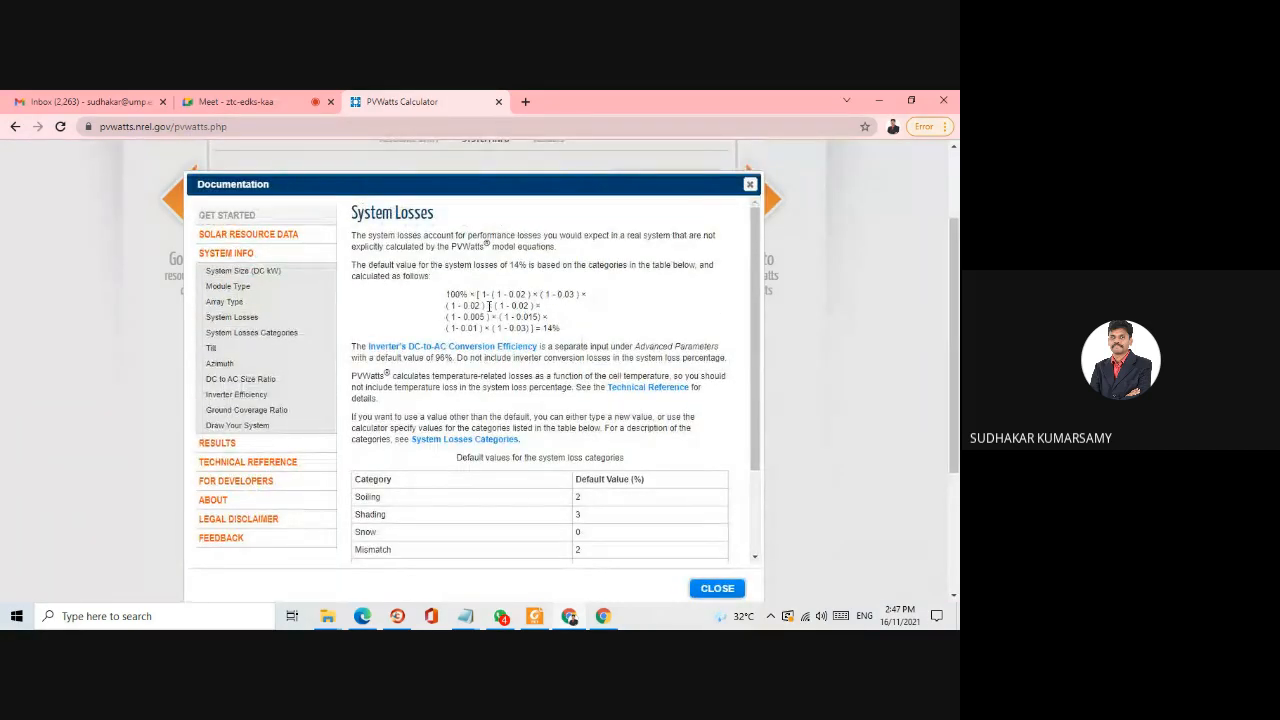
pyautogui.click(749, 184)
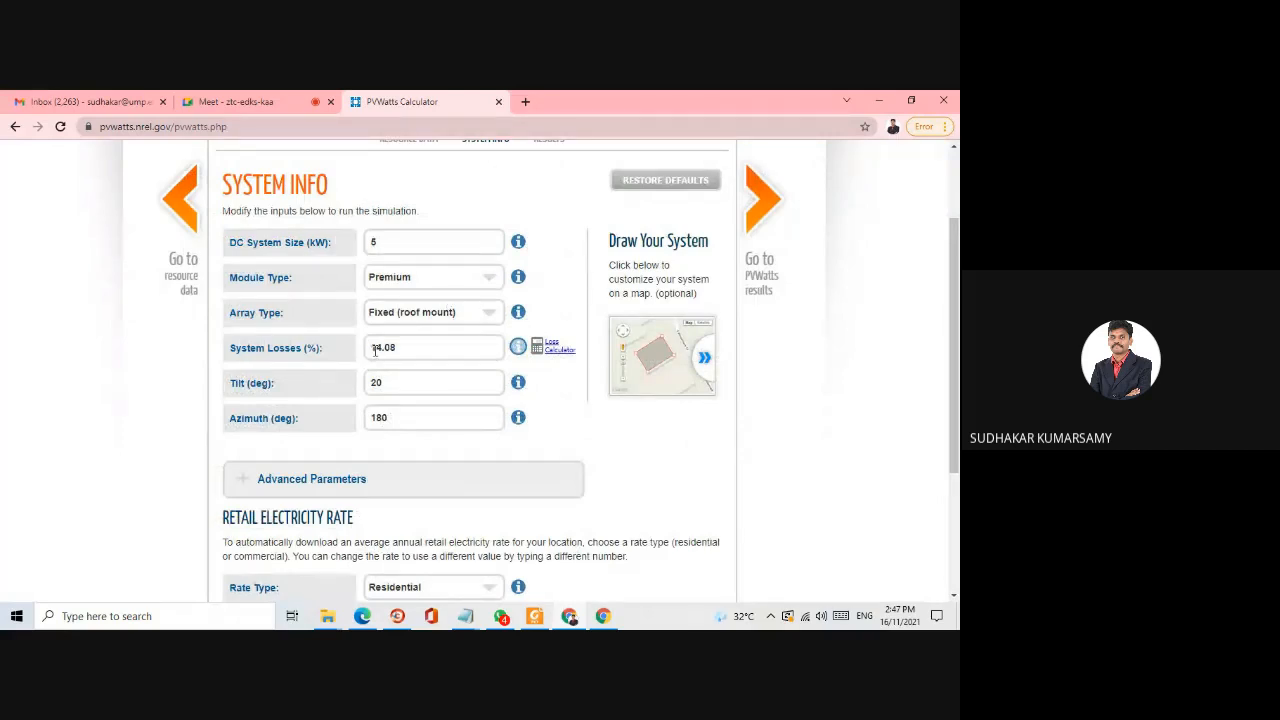
# - Set the system losses to 15 %
pyautogui.moveTo(410, 347); pyautogui.dragTo(348, 355)
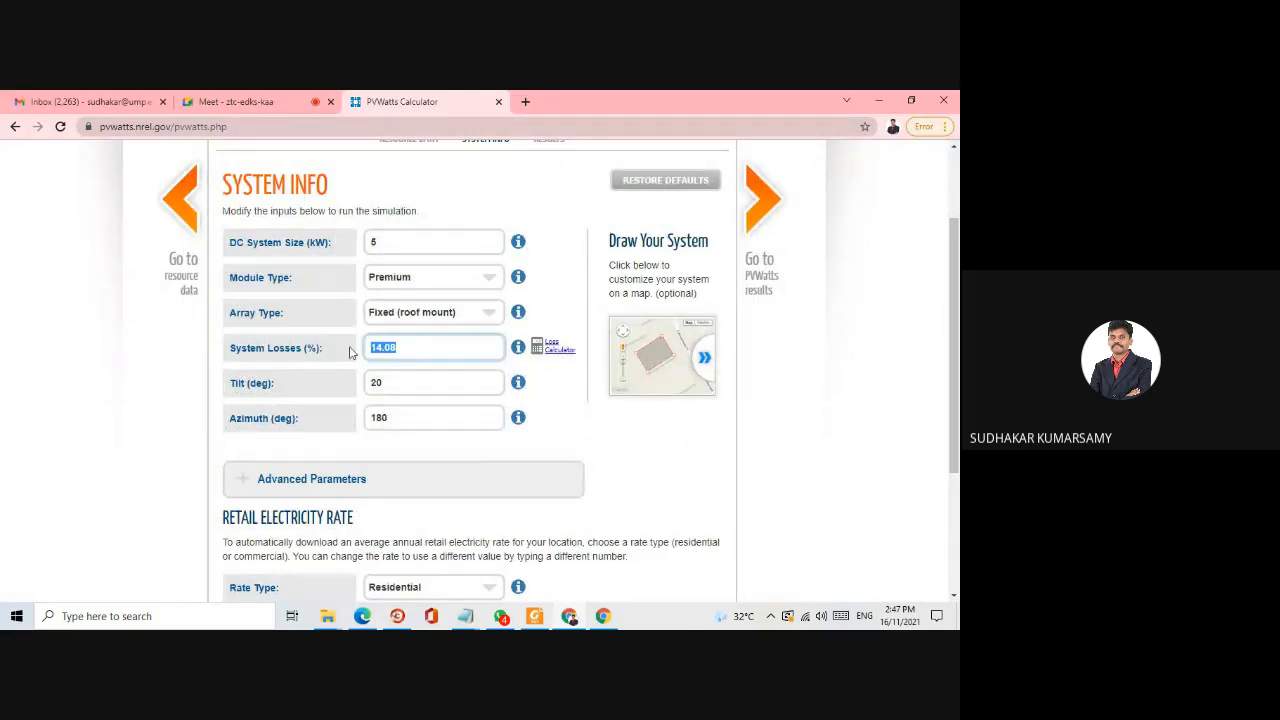
pyautogui.write('15')
pyautogui.click(208, 408)
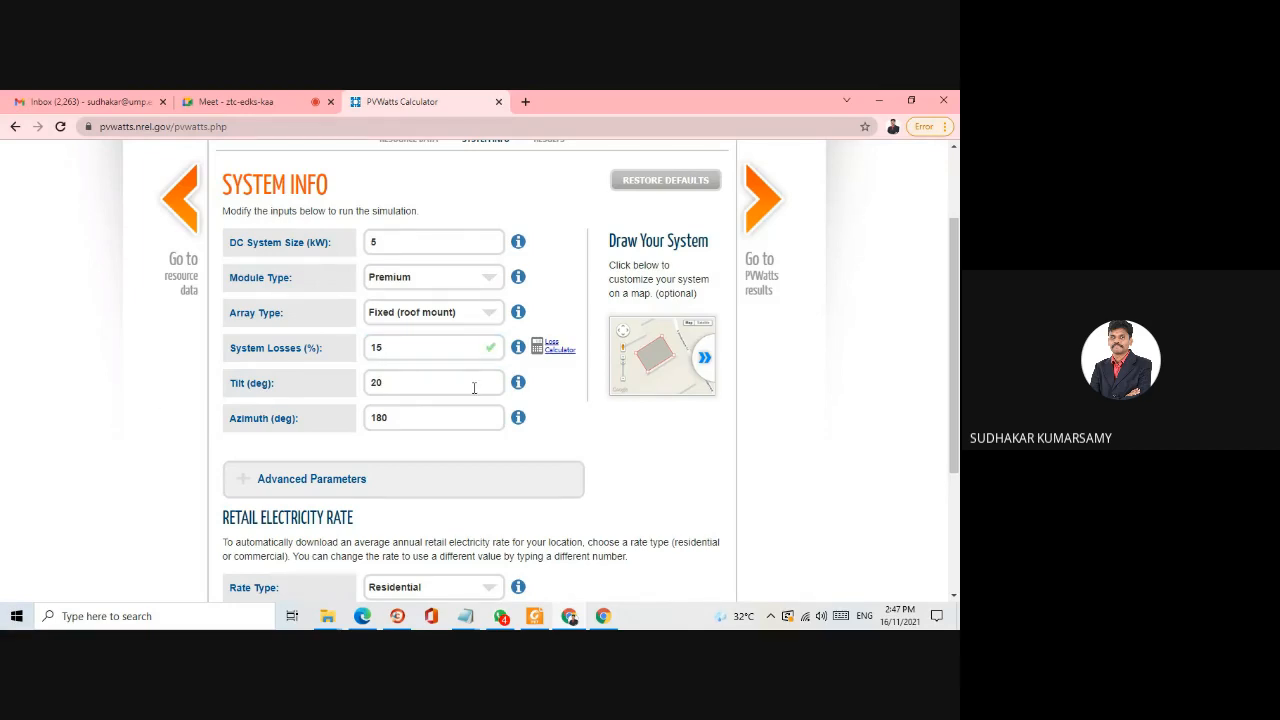
# - Consult the documentation on tilt angles and roof pitches, and set the array tilt to 10 degrees
pyautogui.moveTo(426, 376); pyautogui.dragTo(365, 372)
pyautogui.click(518, 384)
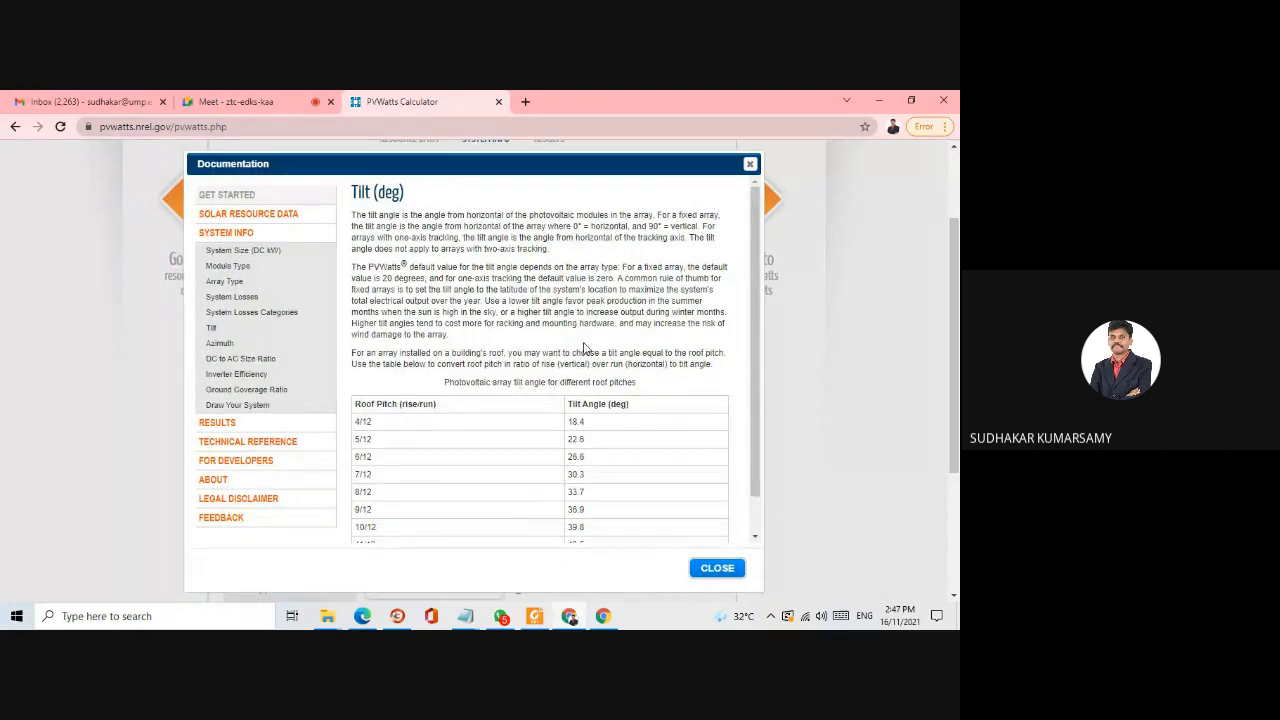
pyautogui.scroll(-1, 570, 360)
pyautogui.scroll(1, 588, 386)
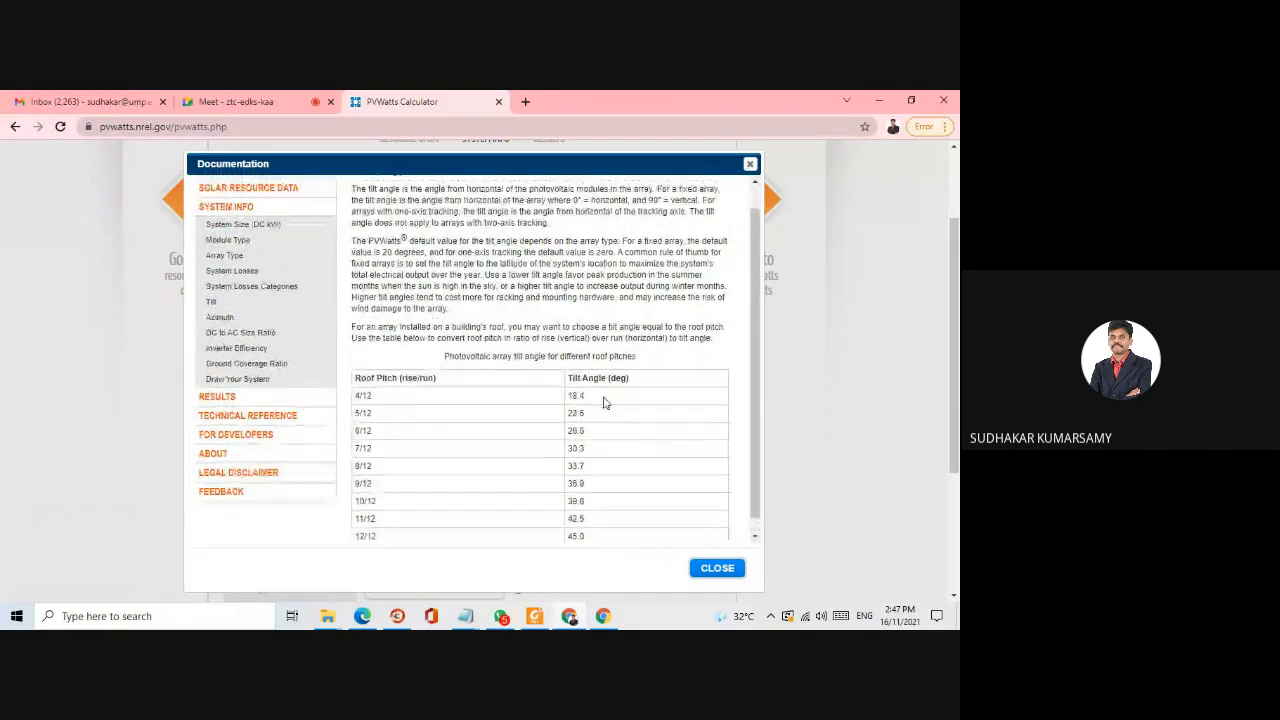
pyautogui.click(750, 164)
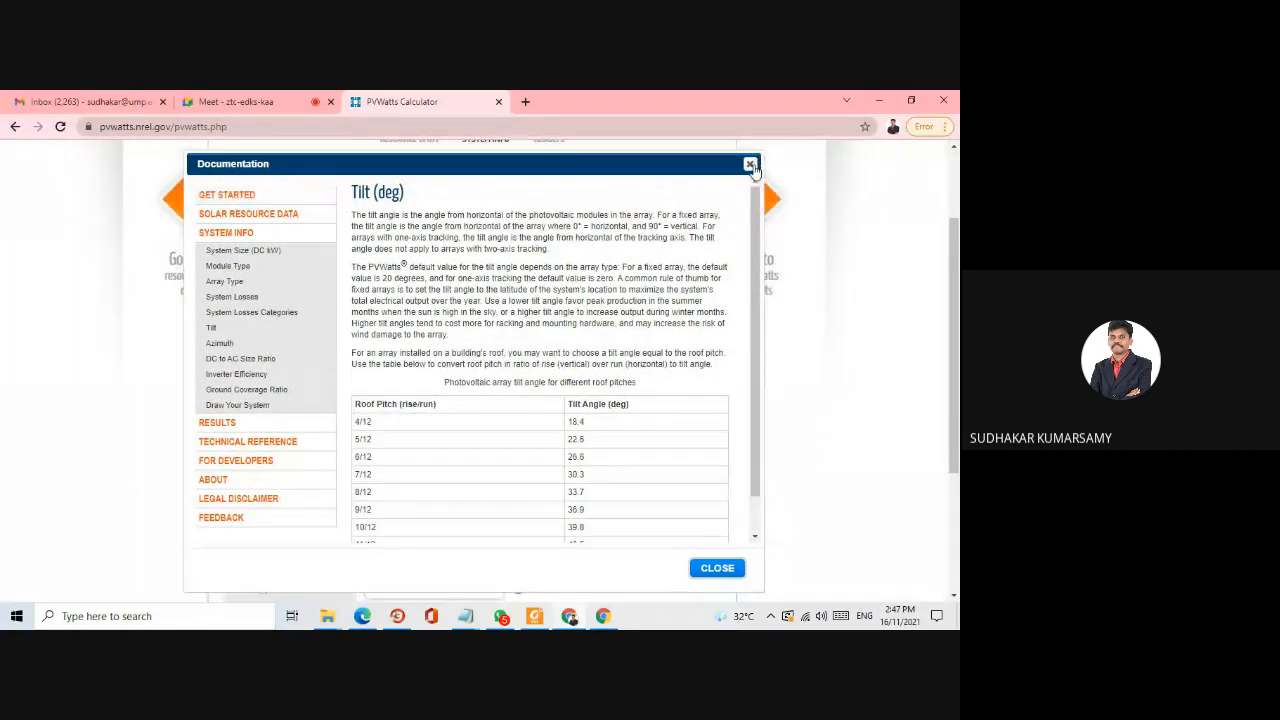
pyautogui.doubleClick(391, 381)
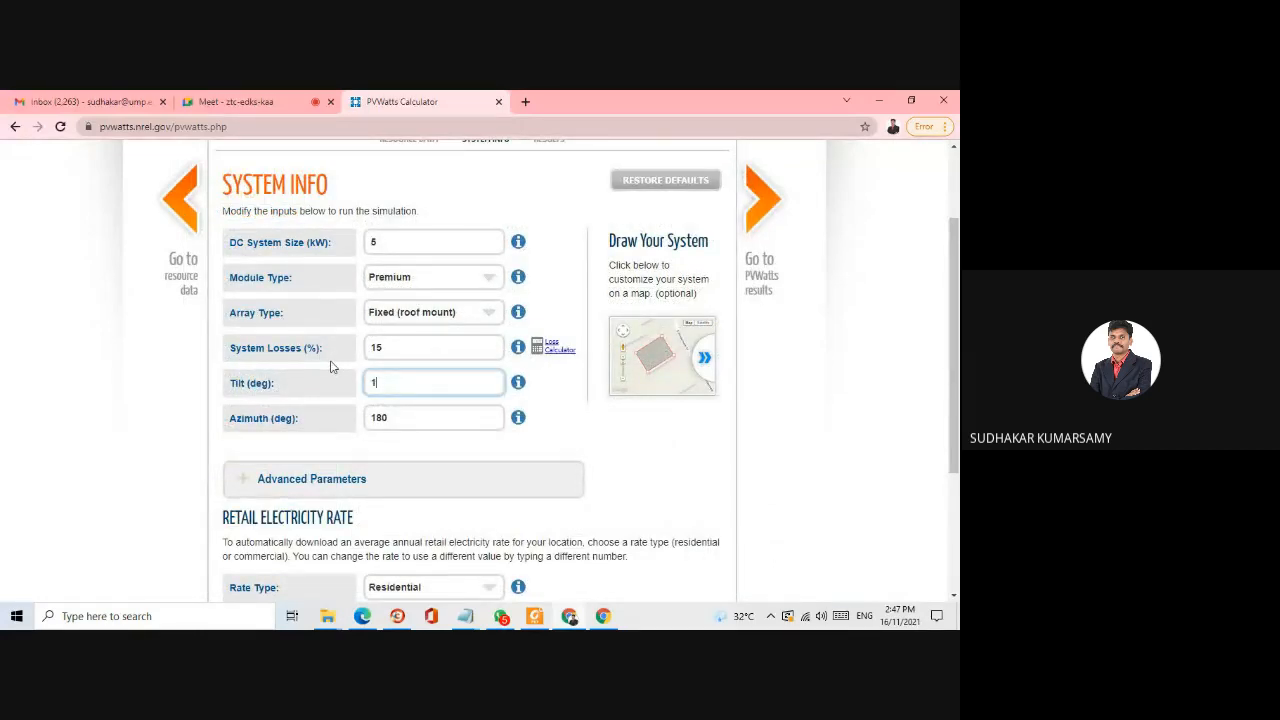
pyautogui.click(175, 434)
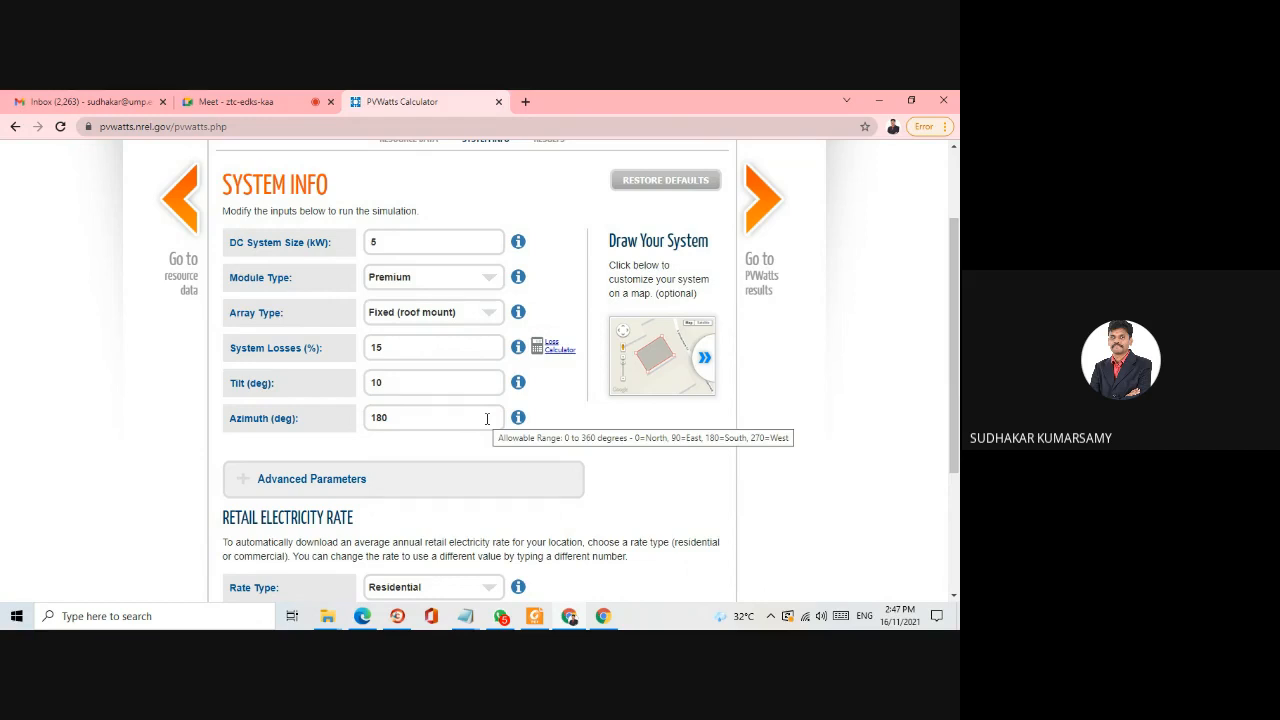
# - Read the documentation on azimuth angles for compass headings and review the System Info entries
pyautogui.scroll(-2, 487, 418)
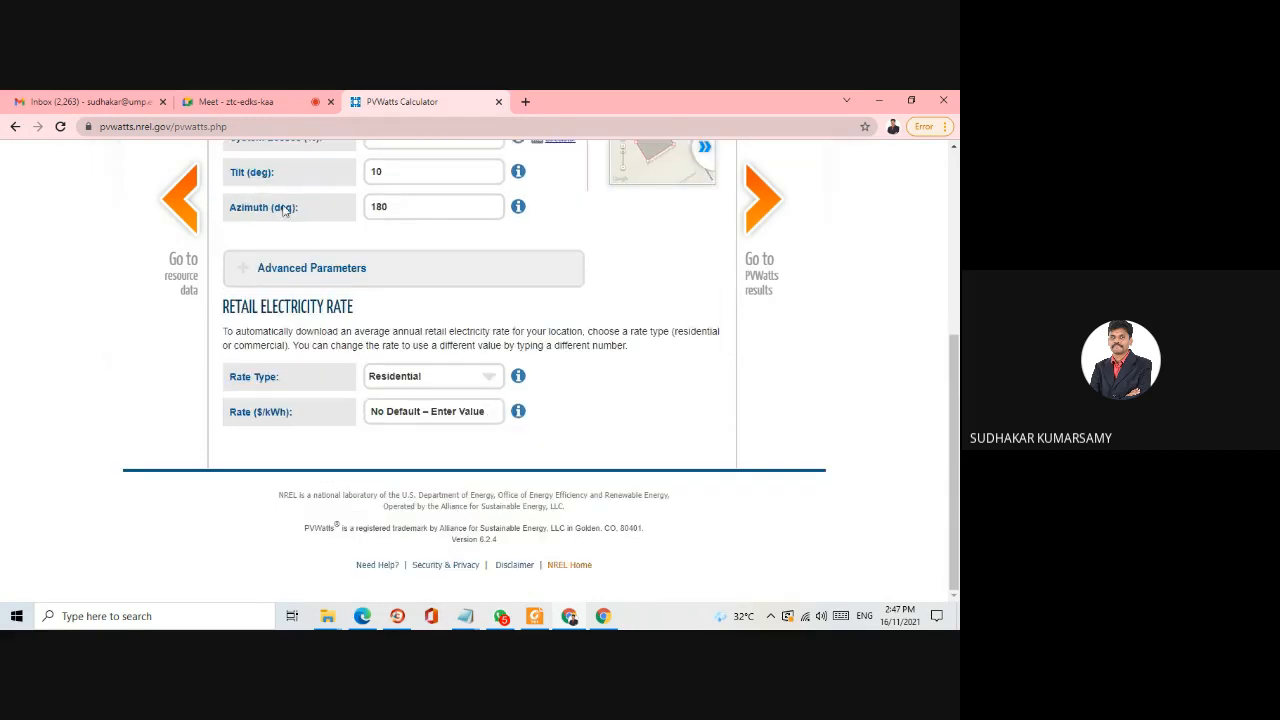
pyautogui.click(518, 207)
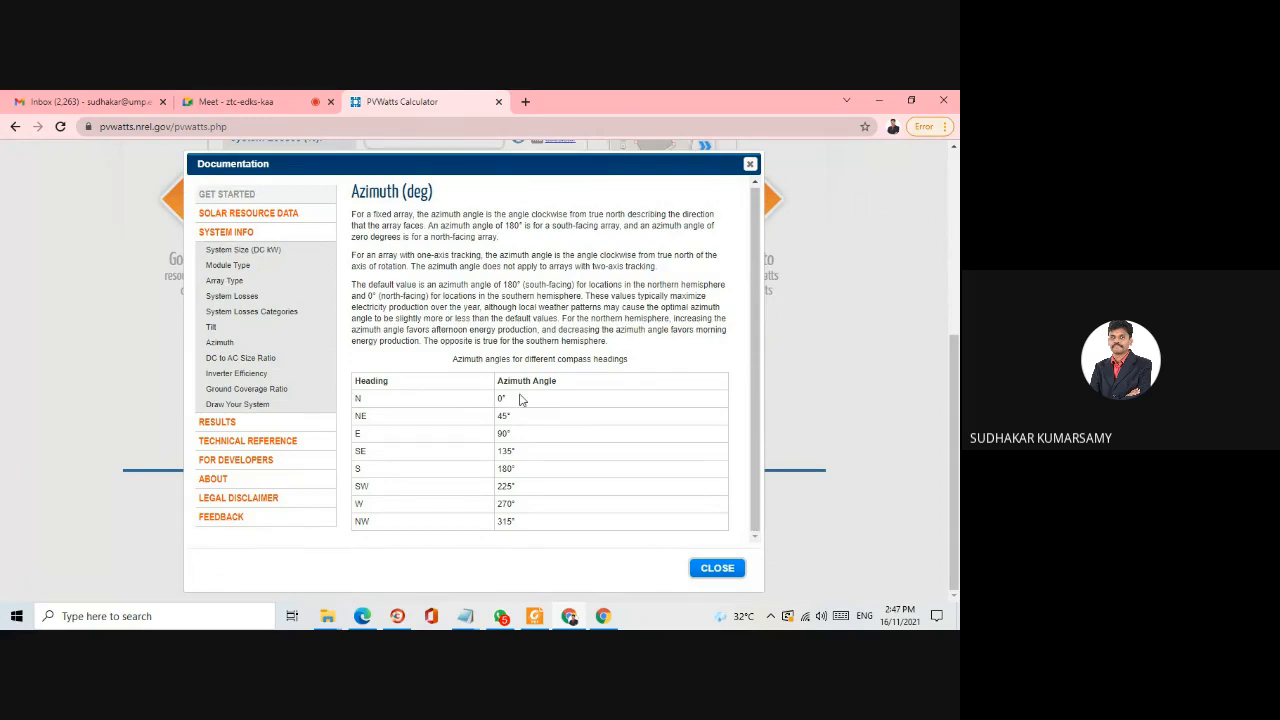
pyautogui.click(749, 164)
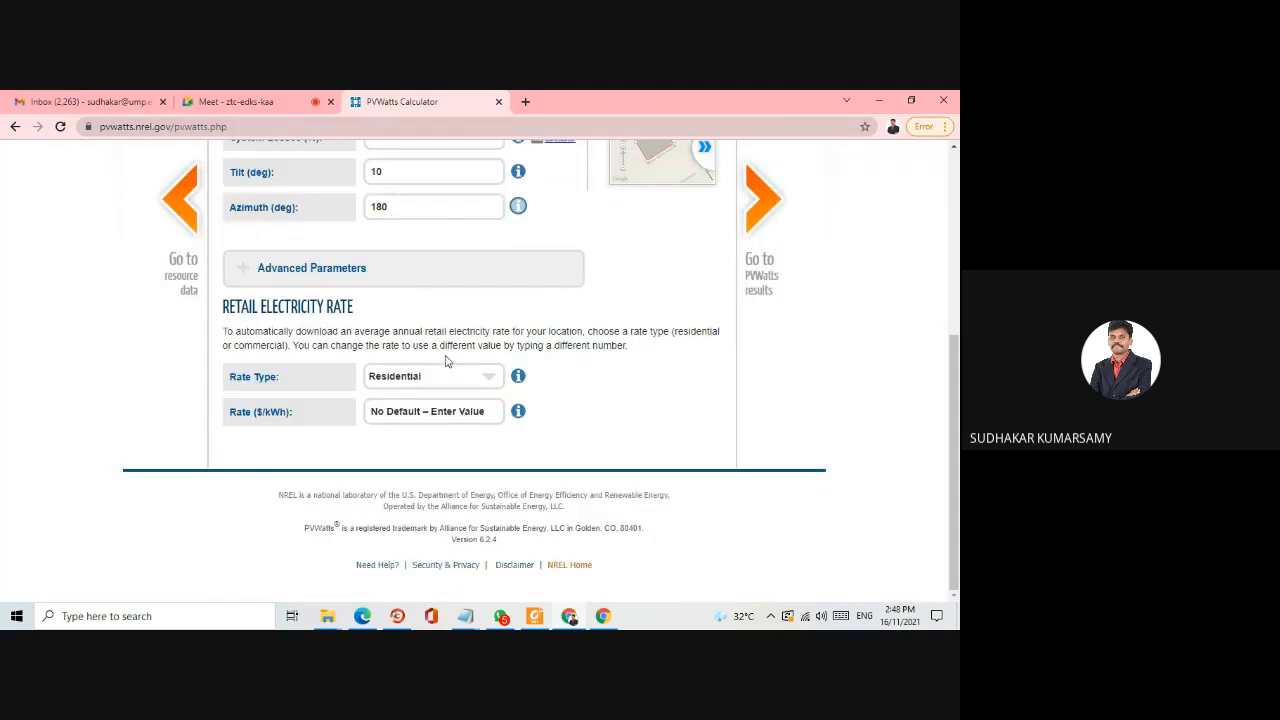
pyautogui.scroll(3, 446, 310)
pyautogui.scroll(2, 323, 377)
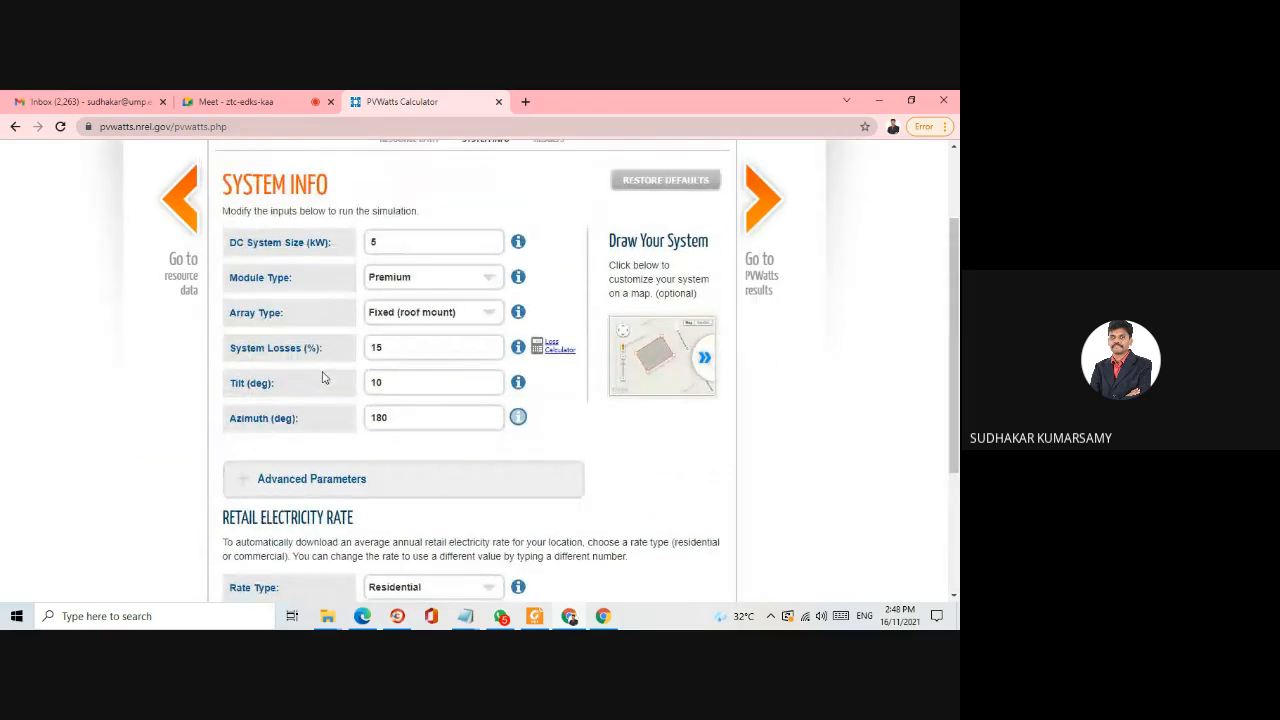
pyautogui.scroll(-3, 323, 377)
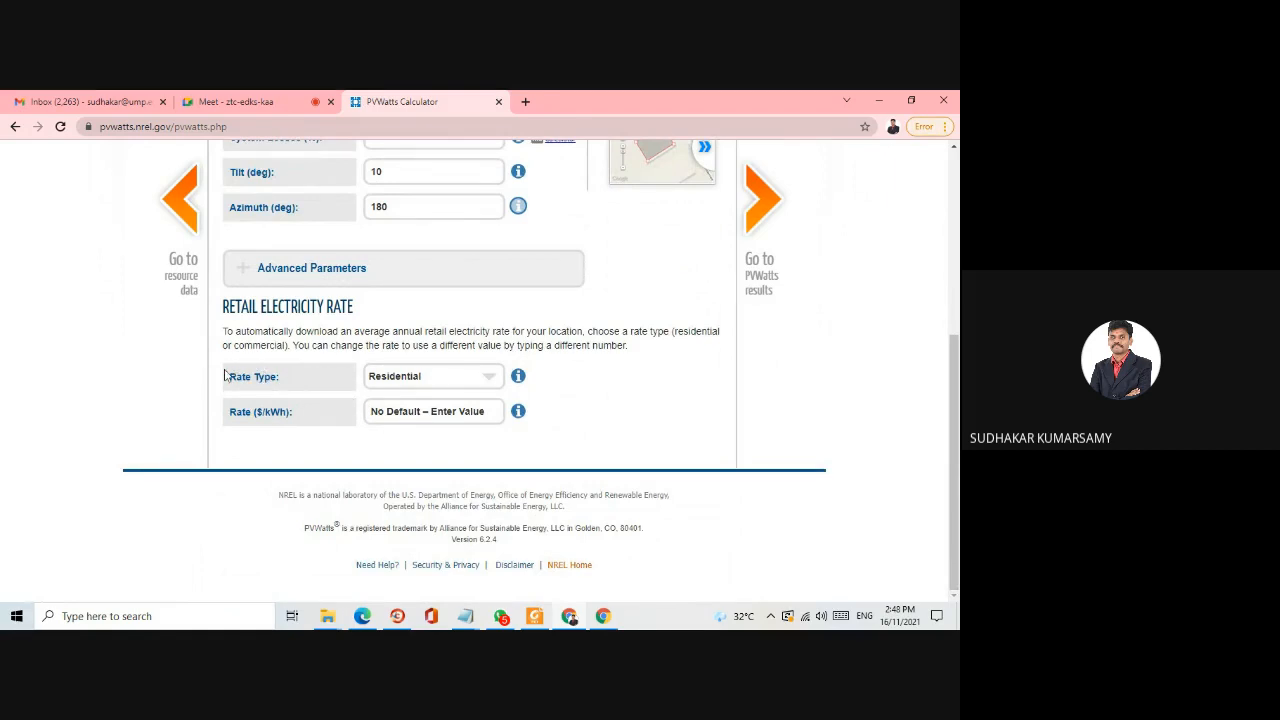
pyautogui.scroll(3, 312, 403)
pyautogui.scroll(1, 381, 268)
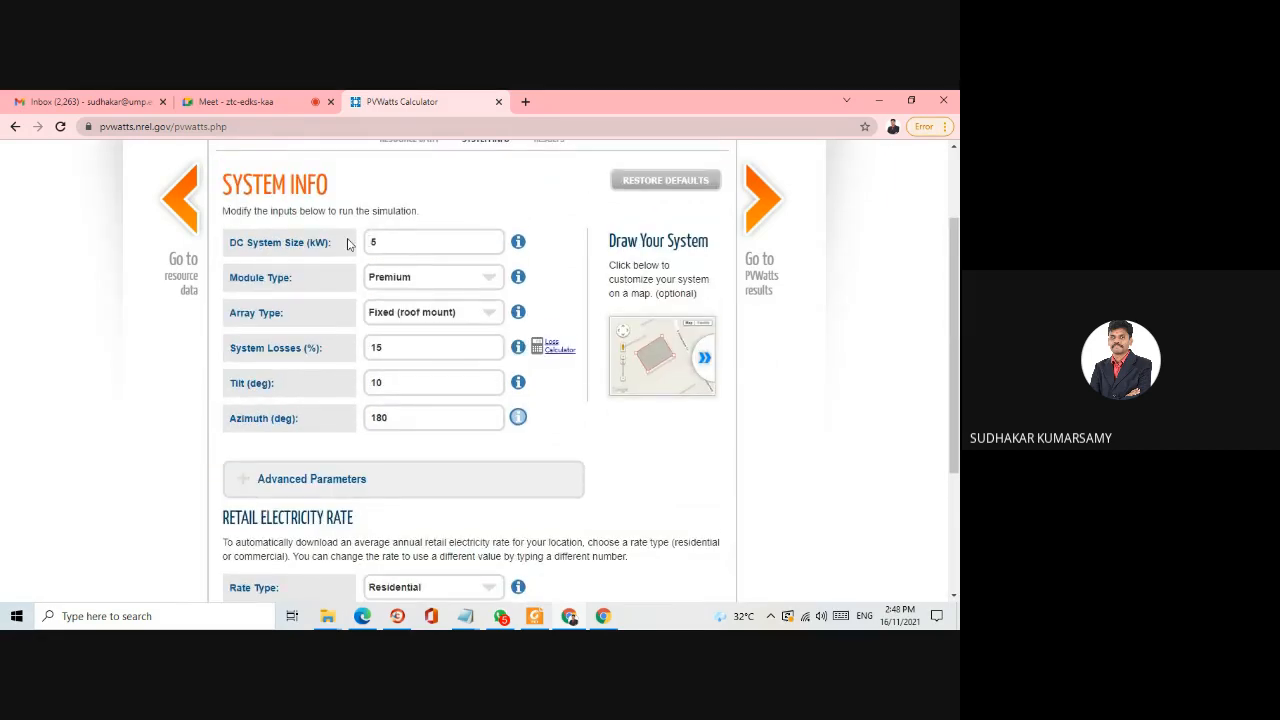
# - Choose the Residential rate type and set the retail electricity rate to 0.2 $/kWh
pyautogui.scroll(-2, 386, 345)
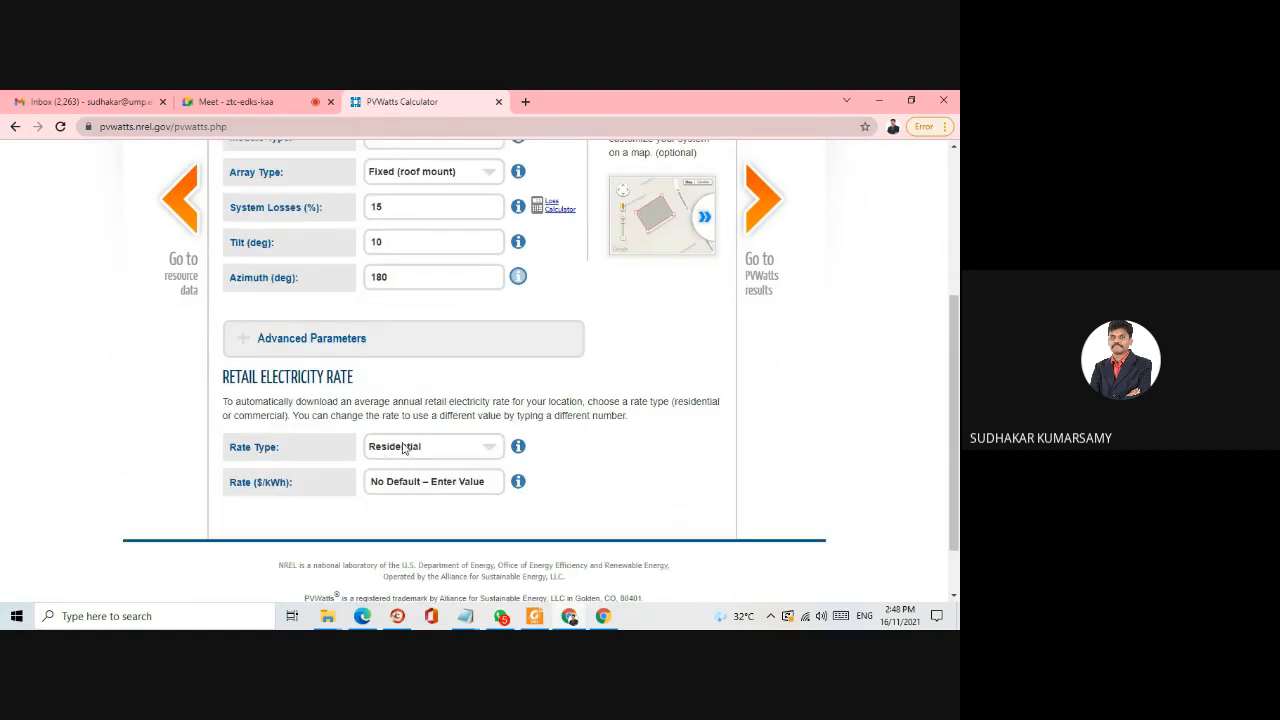
pyautogui.click(479, 450)
pyautogui.click(457, 467)
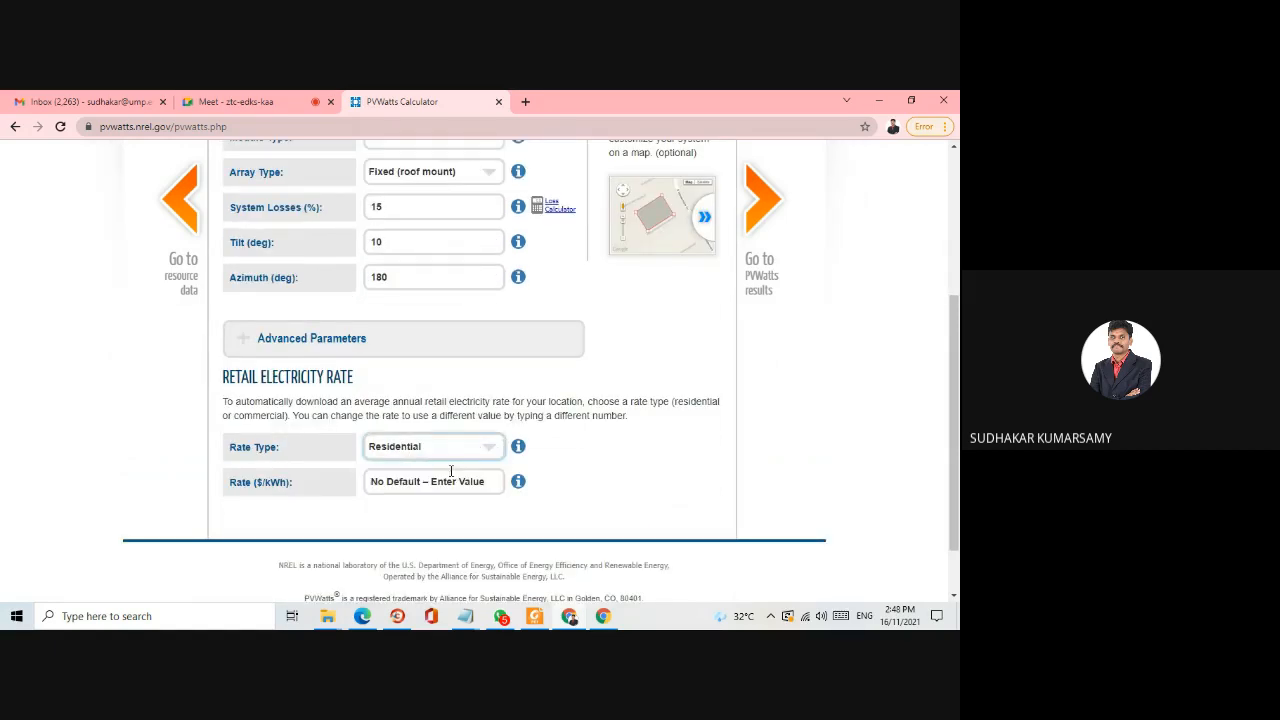
pyautogui.click(442, 481)
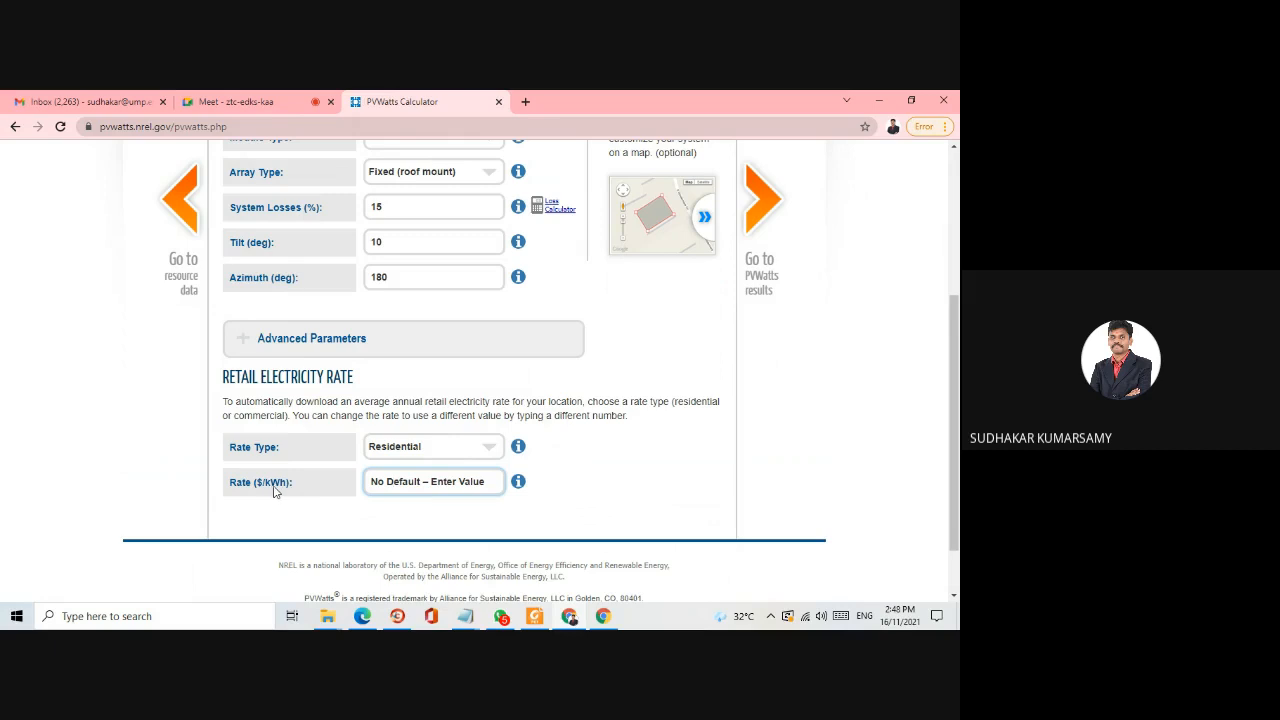
pyautogui.moveTo(482, 481); pyautogui.dragTo(343, 480)
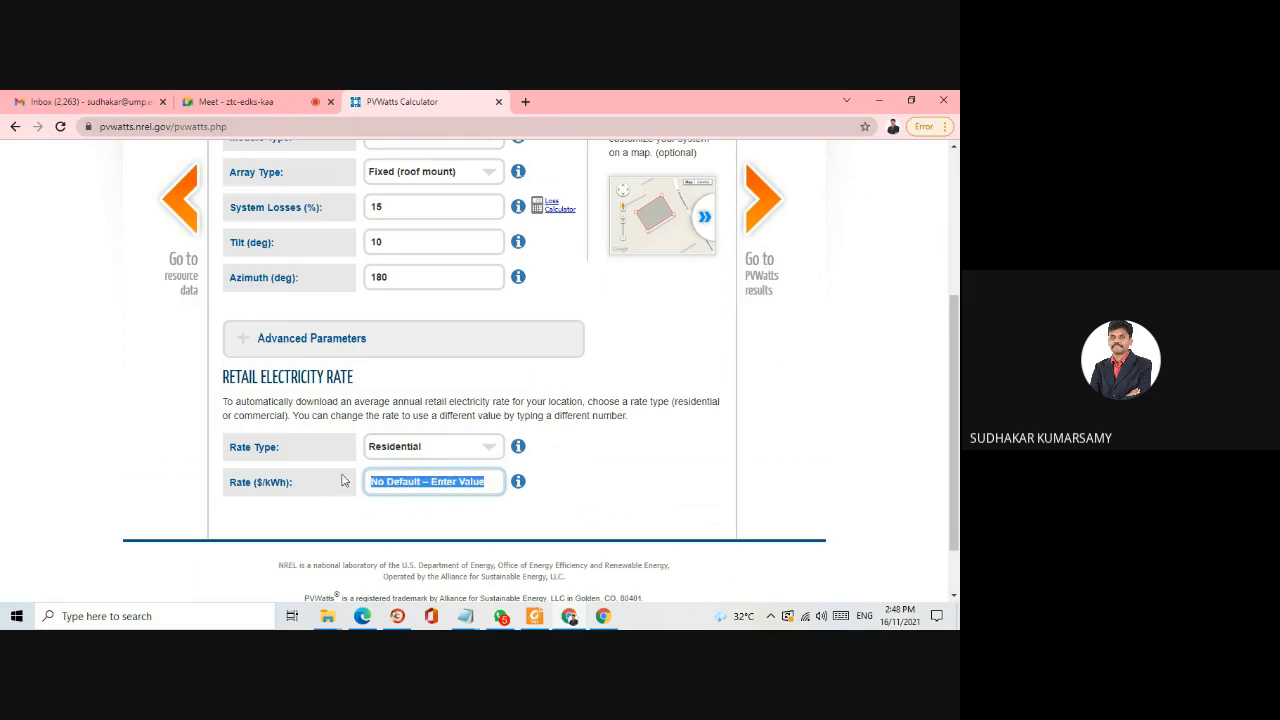
pyautogui.press('BackSpace')
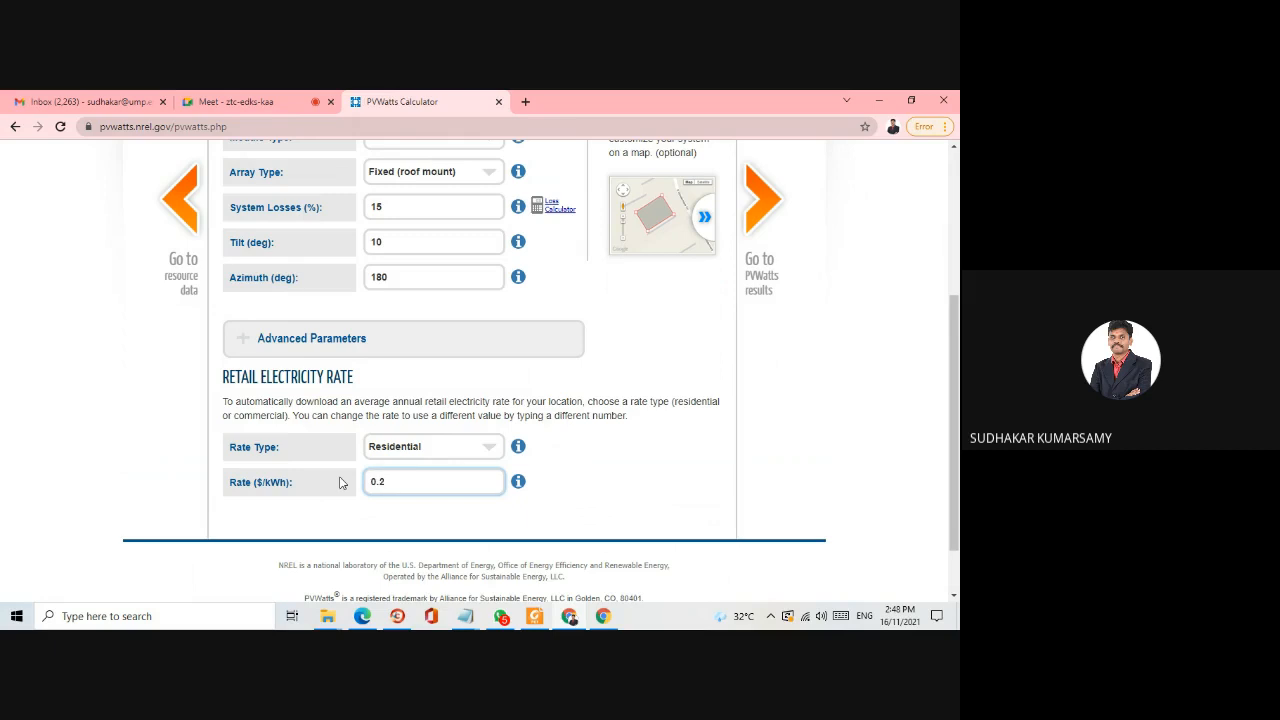
pyautogui.click(410, 510)
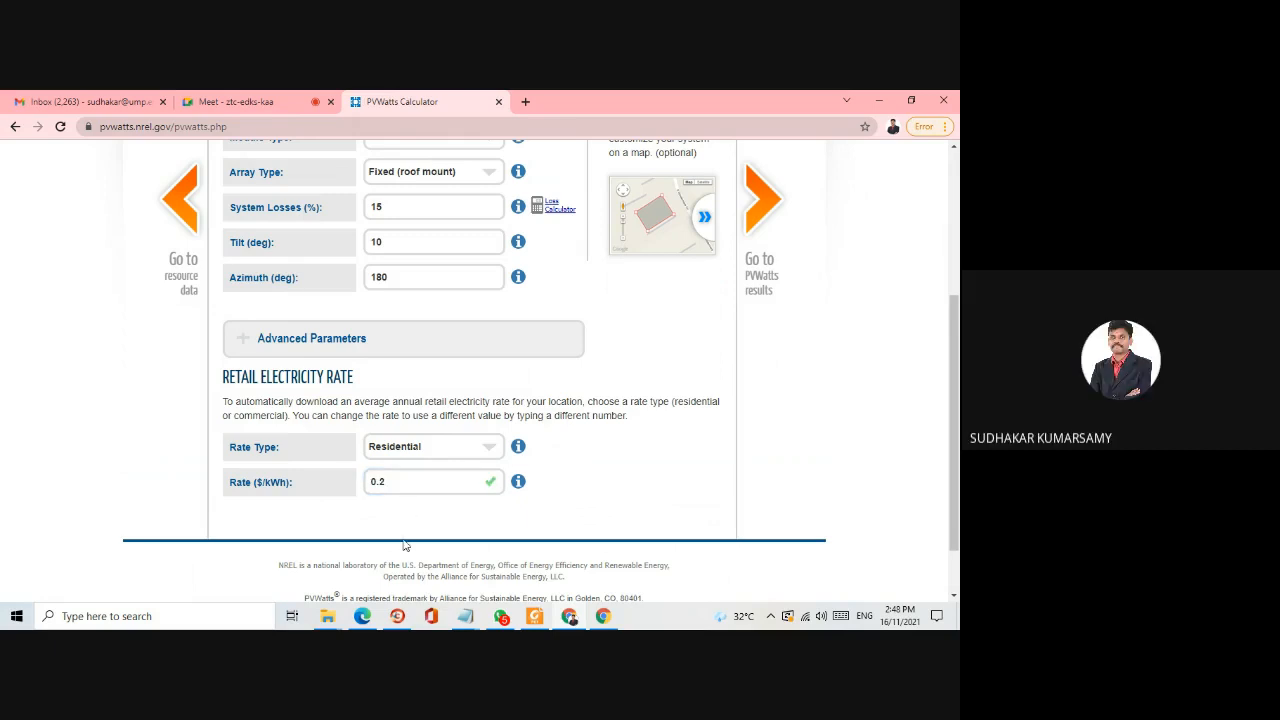
pyautogui.click(405, 484)
pyautogui.click(610, 499)
pyautogui.scroll(5, 615, 490)
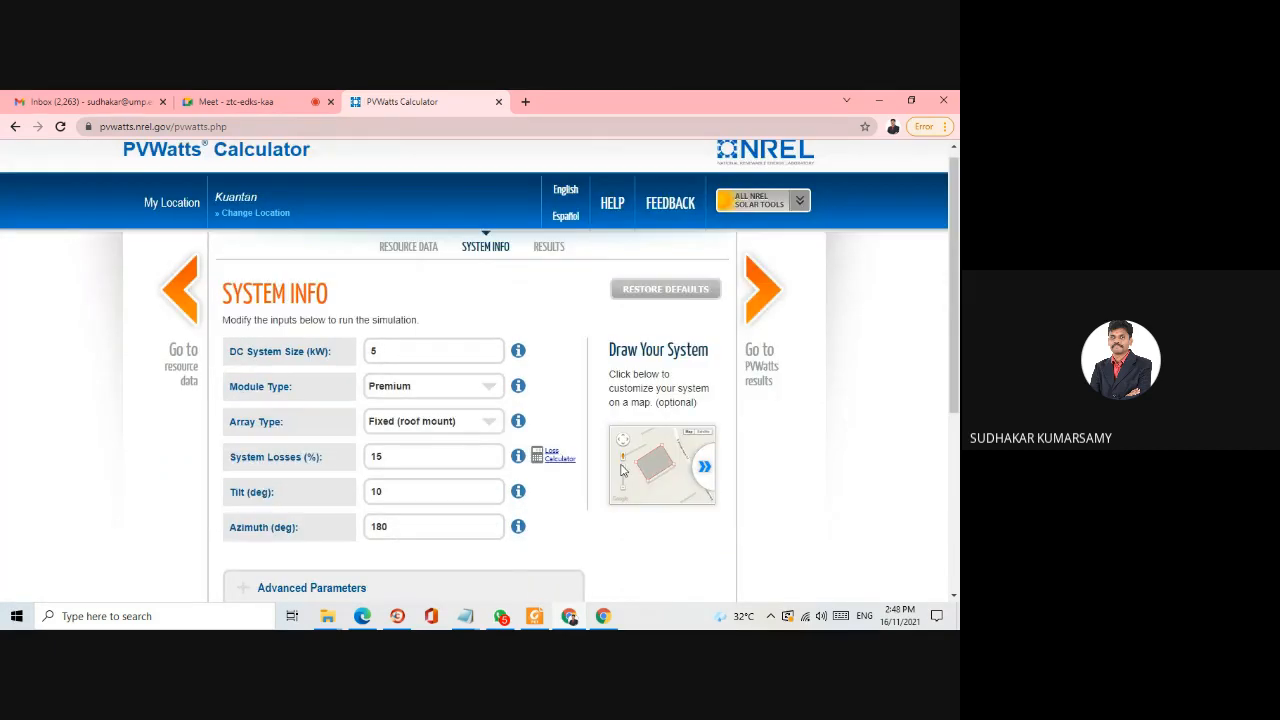
# - Run the simulation to get the energy results and preview the results printout without printing it
pyautogui.click(762, 300)
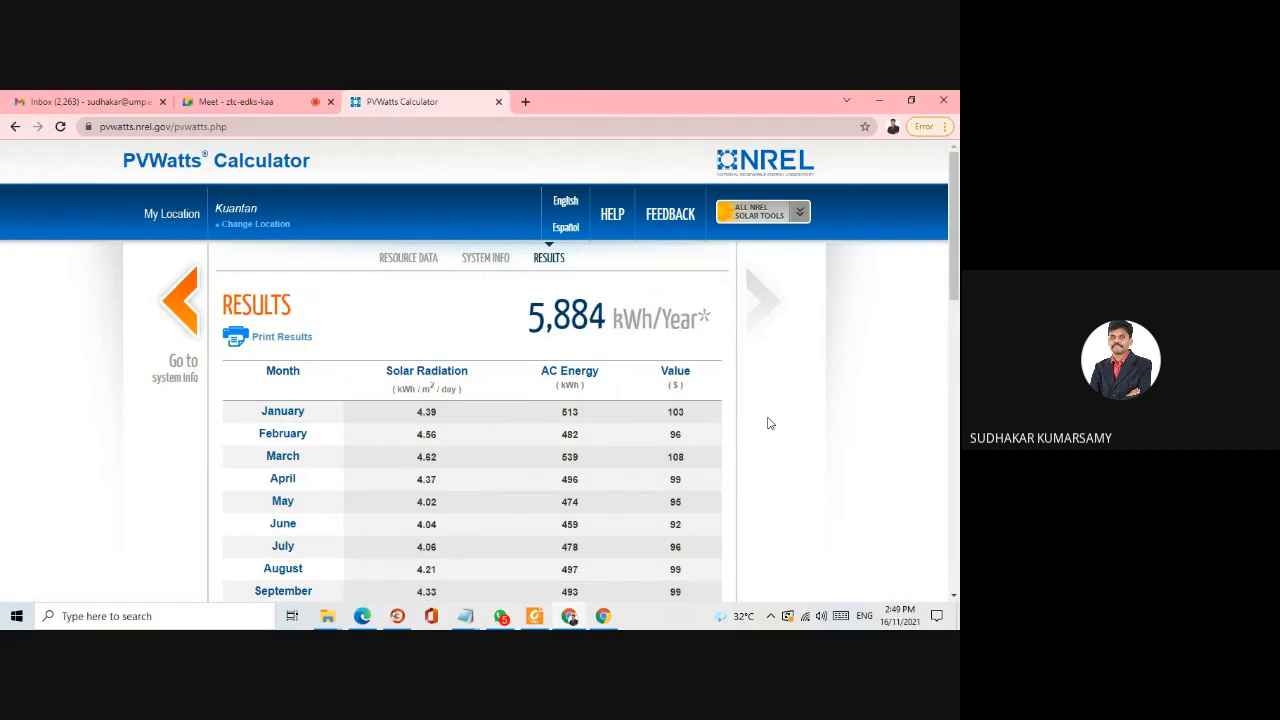
pyautogui.scroll(-4, 762, 368)
pyautogui.scroll(4, 760, 369)
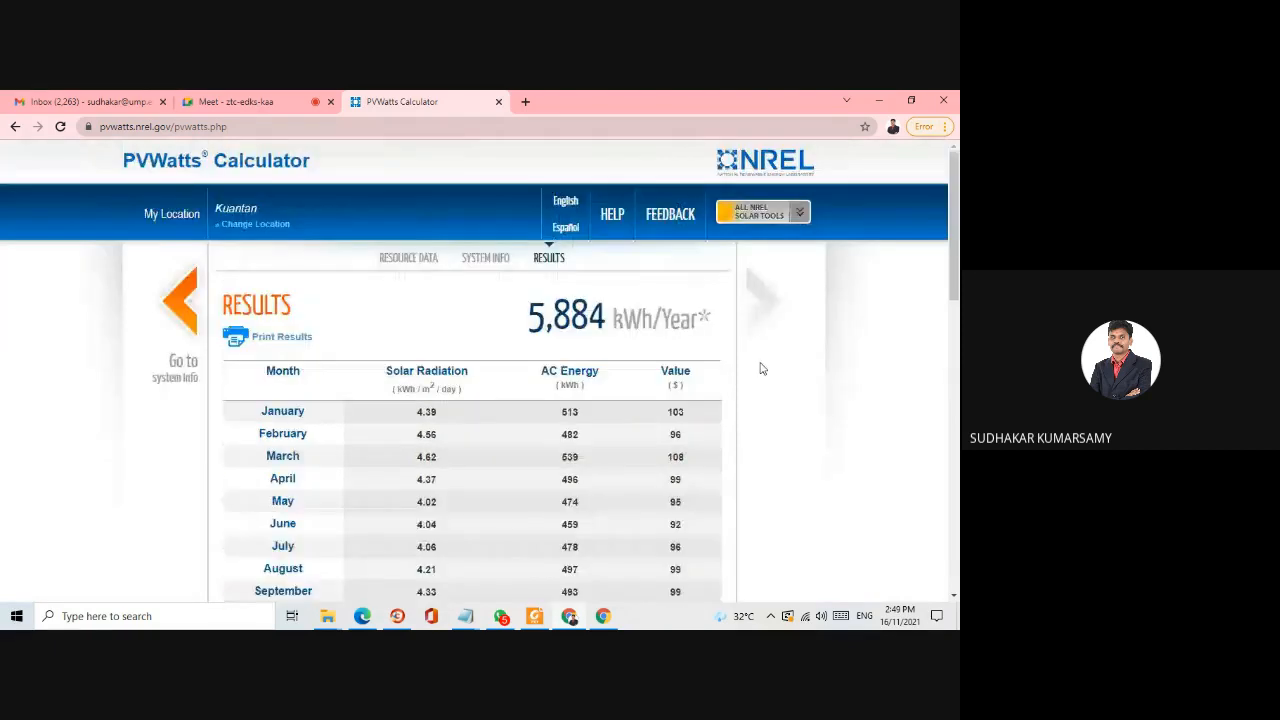
pyautogui.scroll(-3, 760, 369)
pyautogui.click(293, 198)
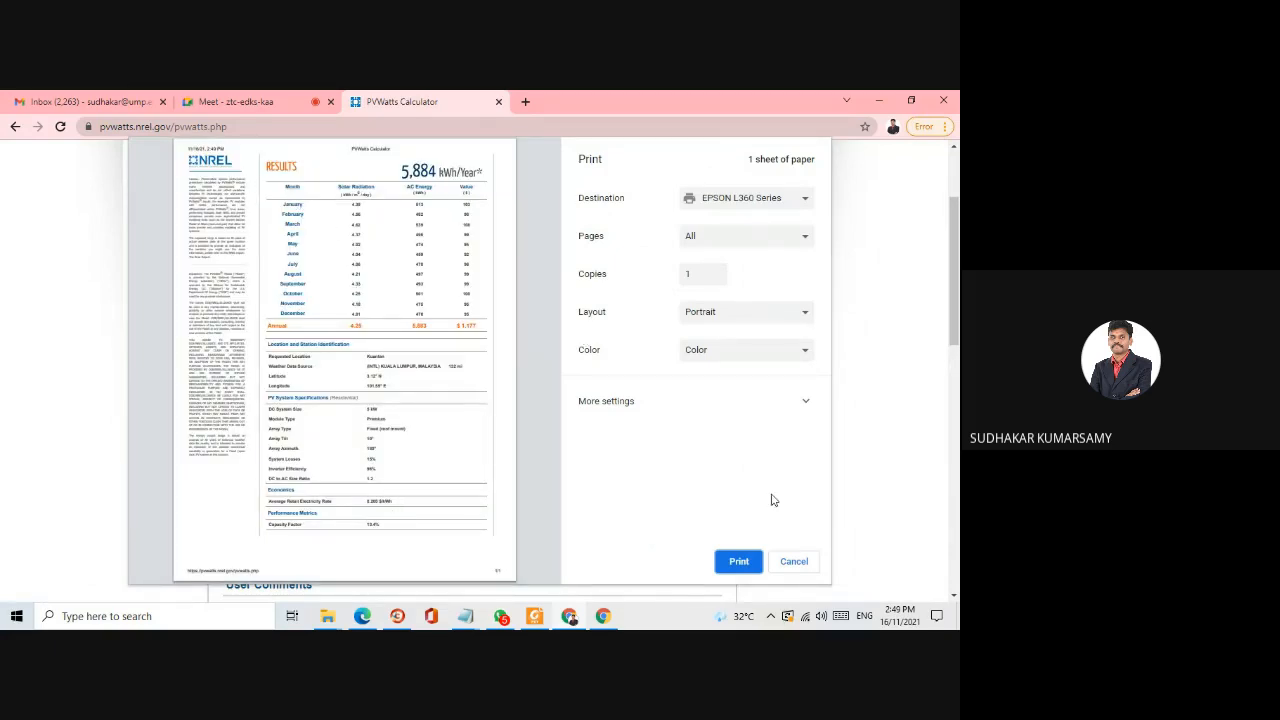
pyautogui.click(795, 561)
# - Examine the monthly solar radiation, AC energy and value figures in the results table
pyautogui.scroll(1, 578, 321)
pyautogui.scroll(-1, 430, 286)
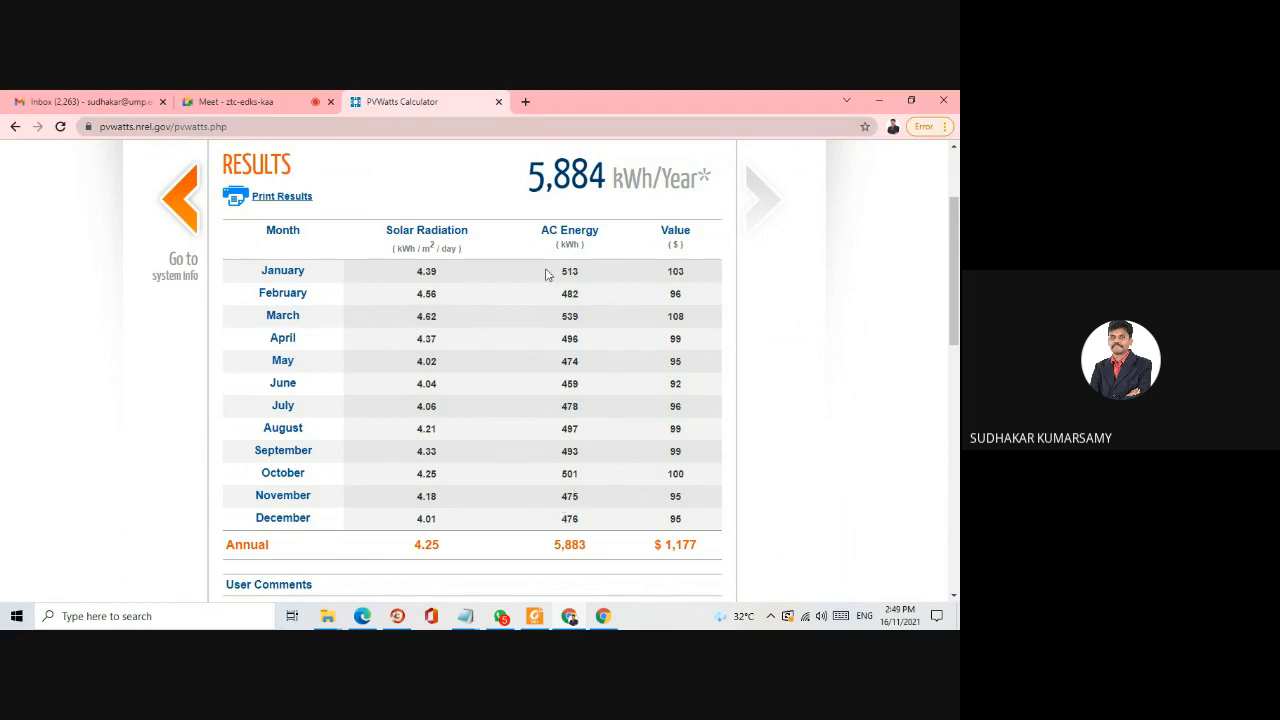
pyautogui.scroll(1, 274, 224)
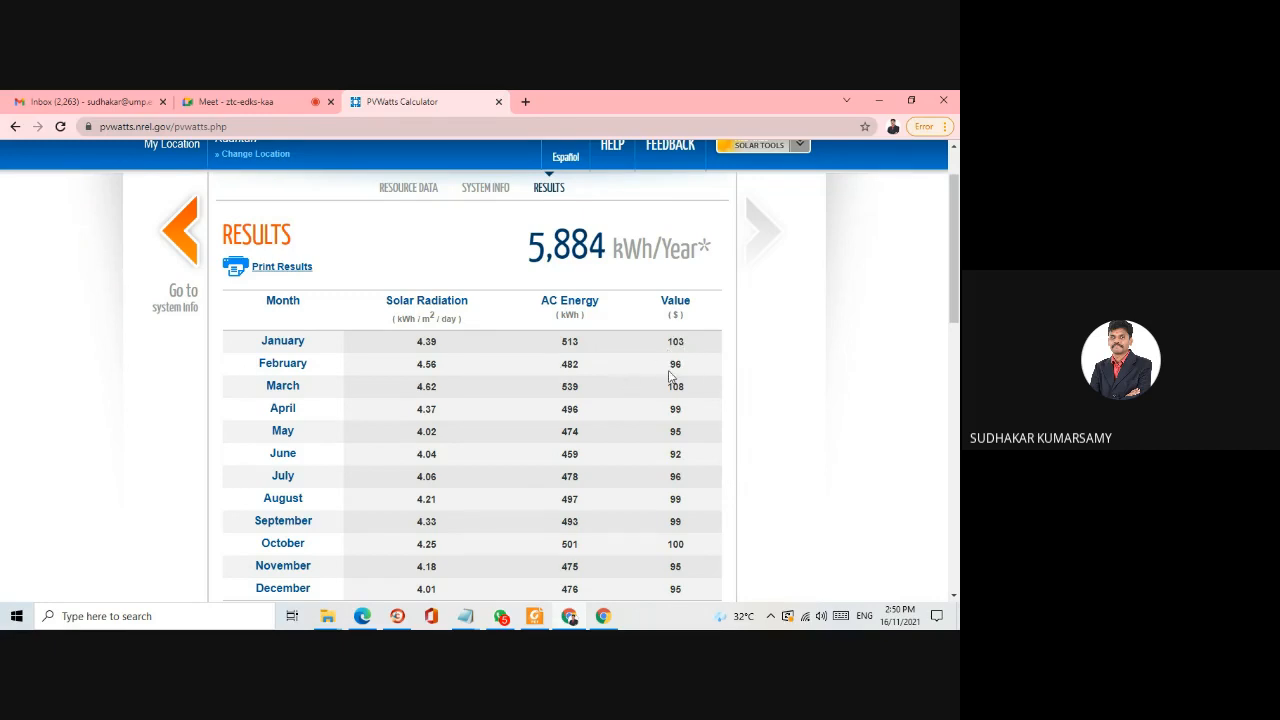
pyautogui.scroll(-1, 660, 360)
pyautogui.scroll(-1, 660, 360)
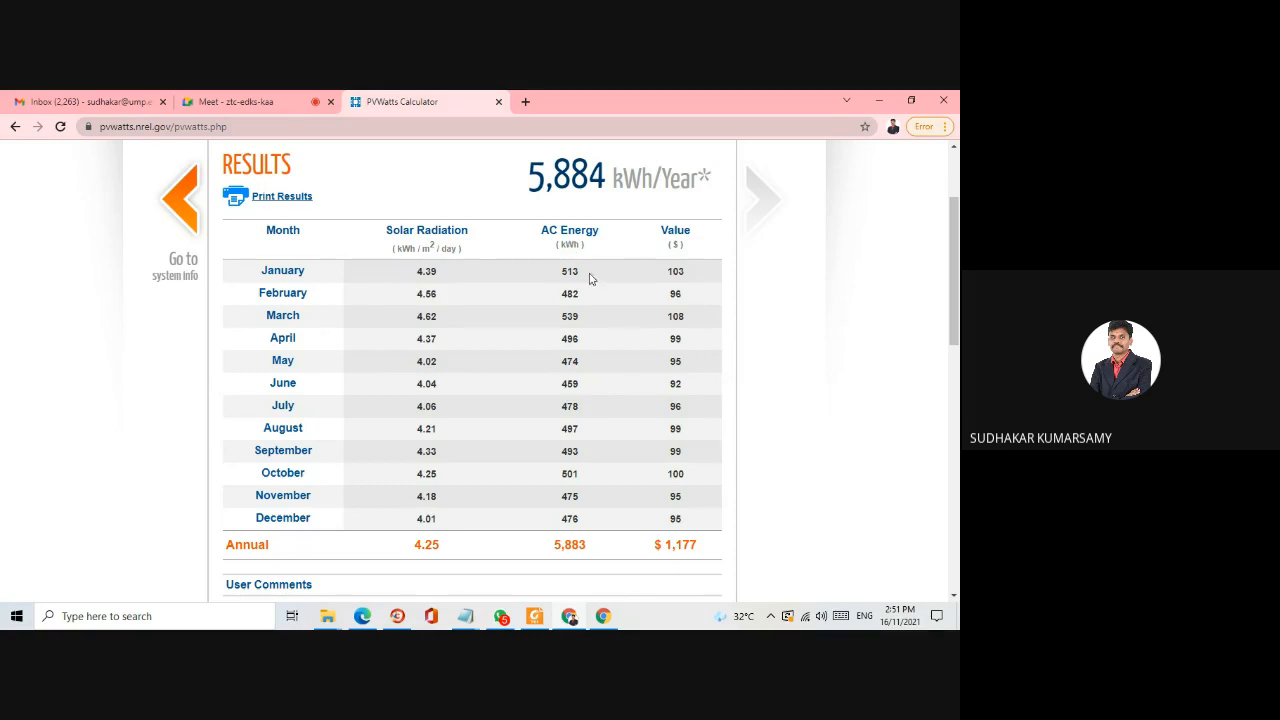
# - Review the location and station data, PV system specifications, economics and capacity factor beneath the results table
pyautogui.scroll(-3, 588, 426)
pyautogui.scroll(-4, 588, 424)
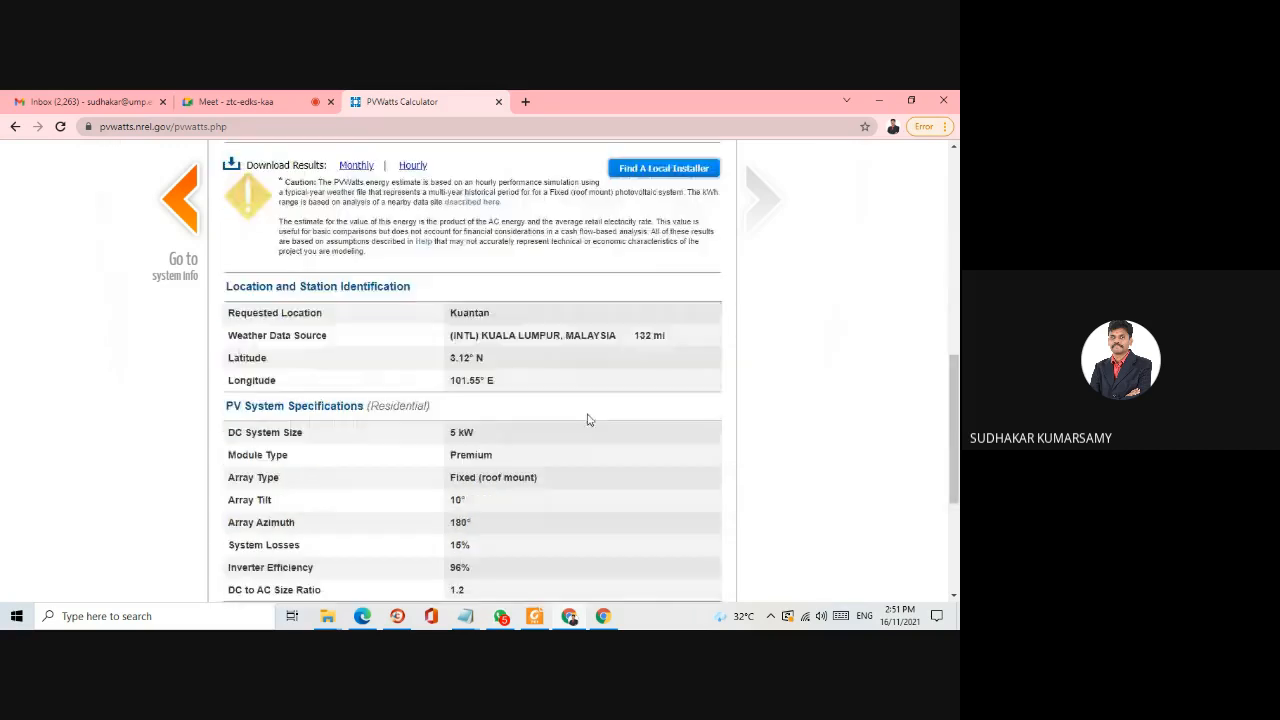
pyautogui.scroll(1, 622, 397)
pyautogui.scroll(1, 622, 397)
pyautogui.scroll(-2, 474, 400)
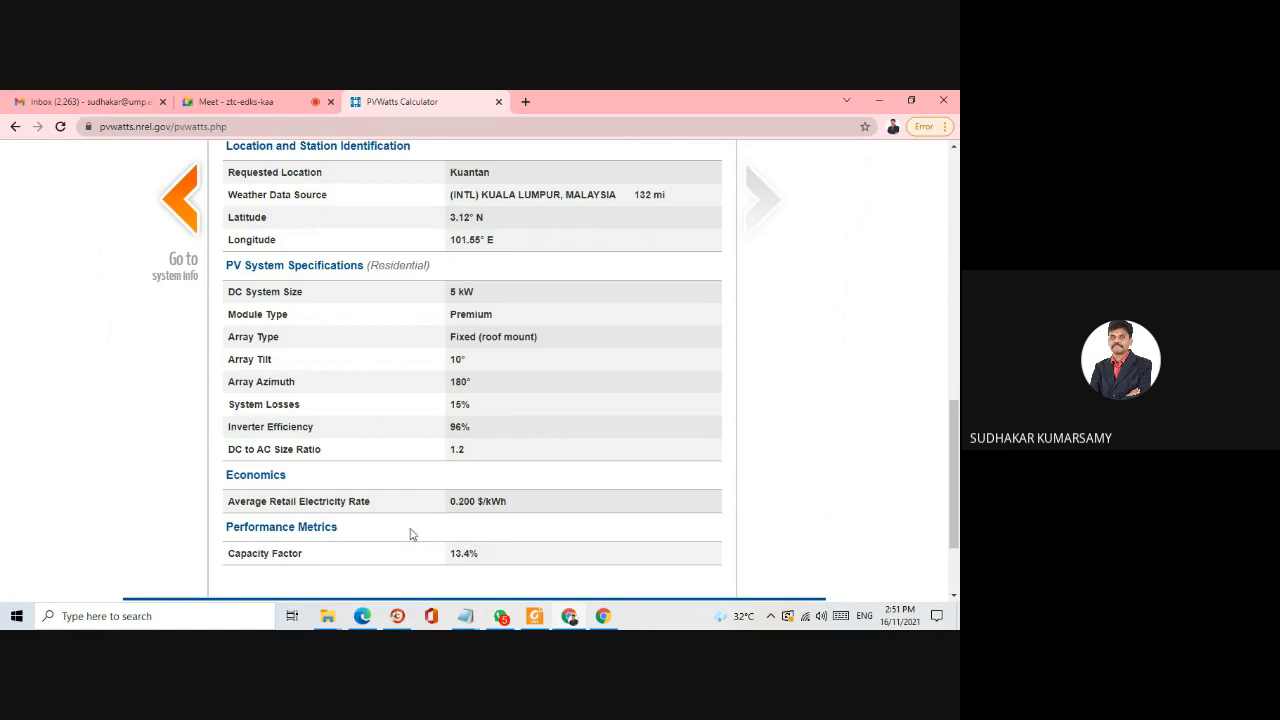
pyautogui.scroll(5, 410, 535)
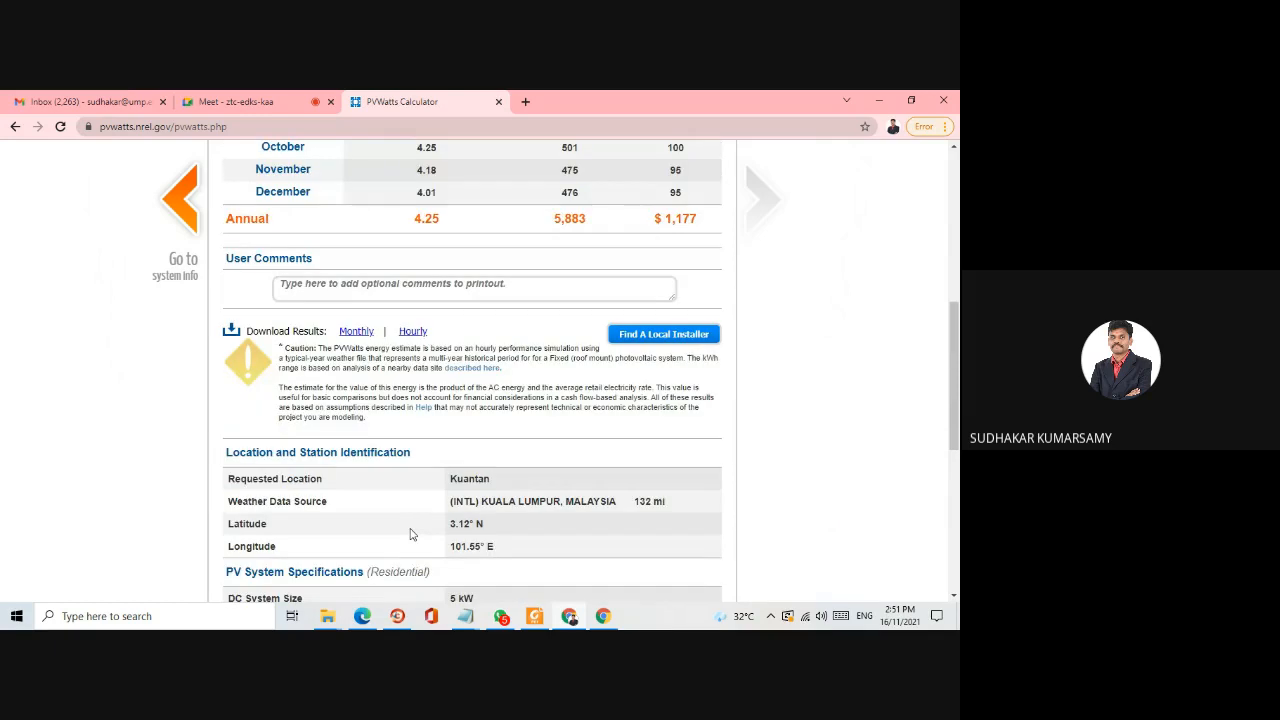
pyautogui.scroll(3, 669, 430)
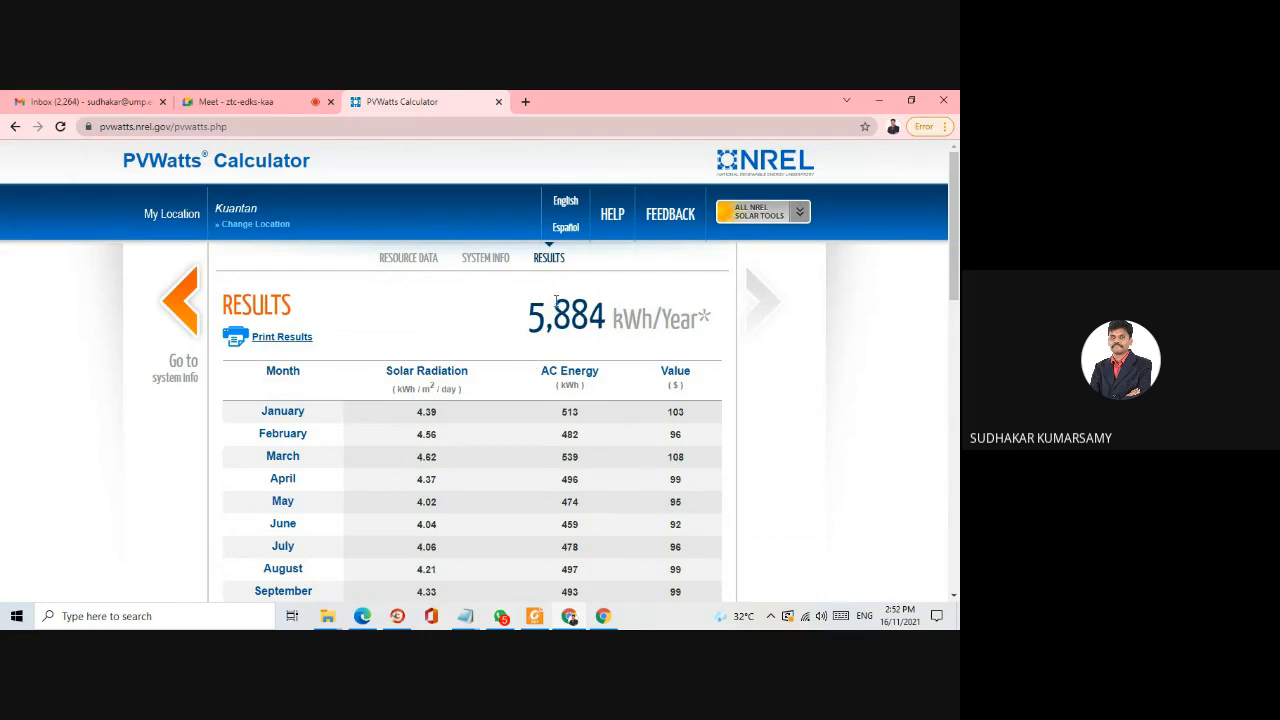
pyautogui.scroll(-2, 599, 370)
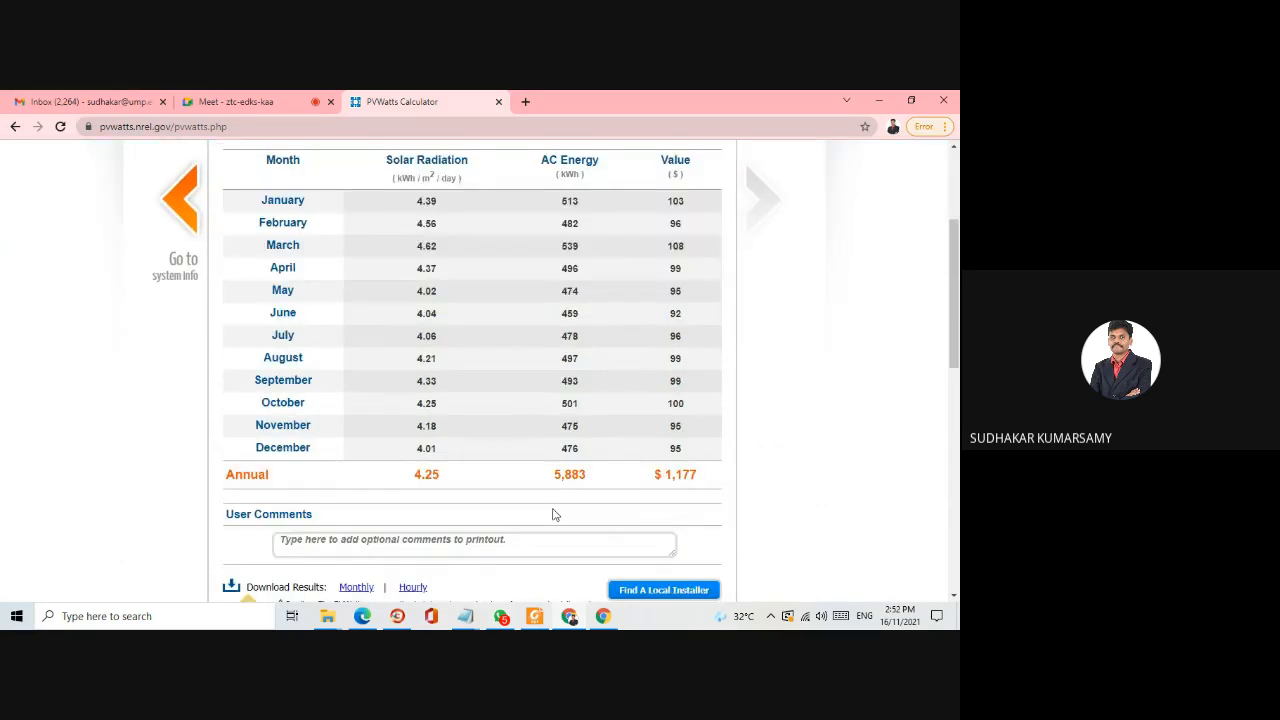
pyautogui.scroll(-5, 574, 462)
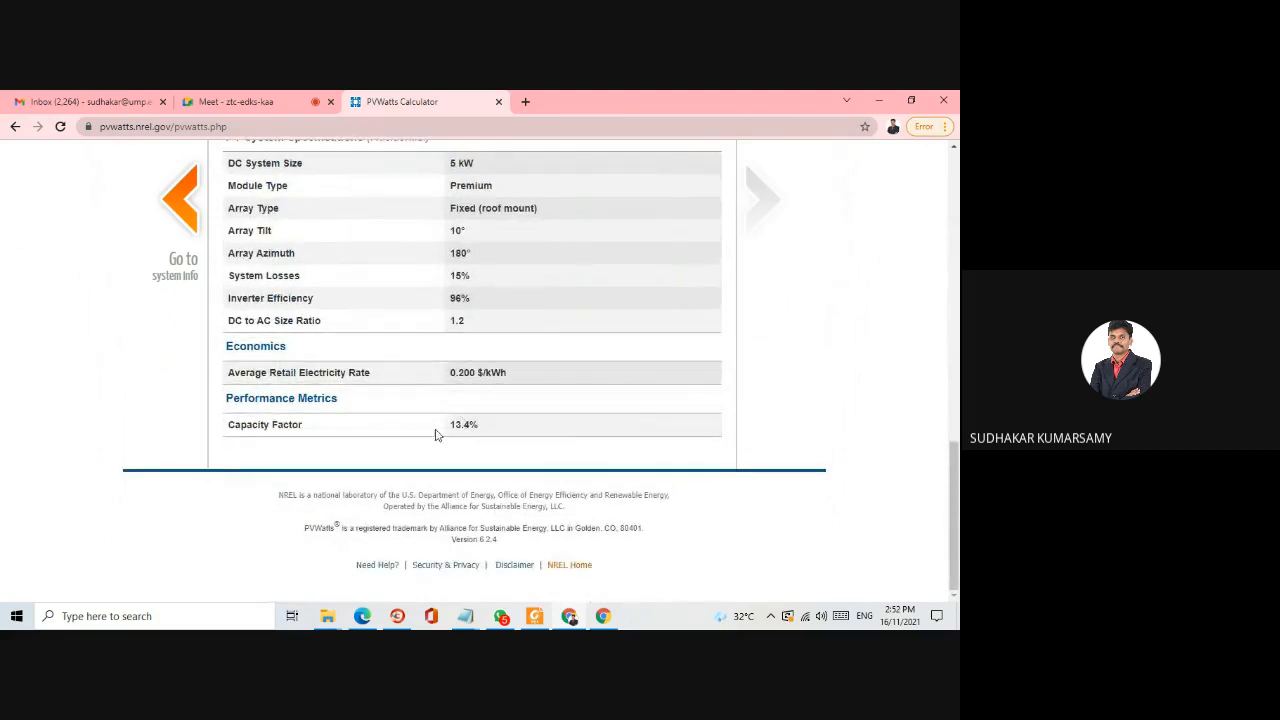
pyautogui.scroll(5, 466, 460)
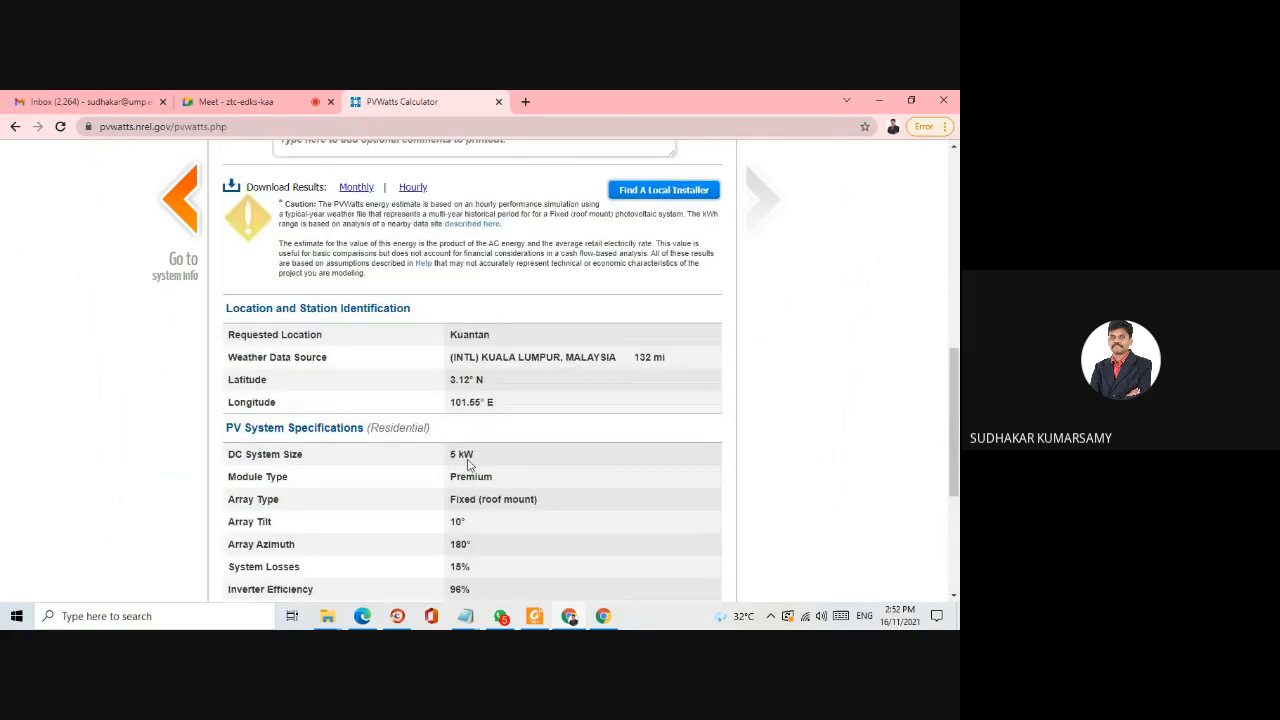
pyautogui.scroll(3, 506, 350)
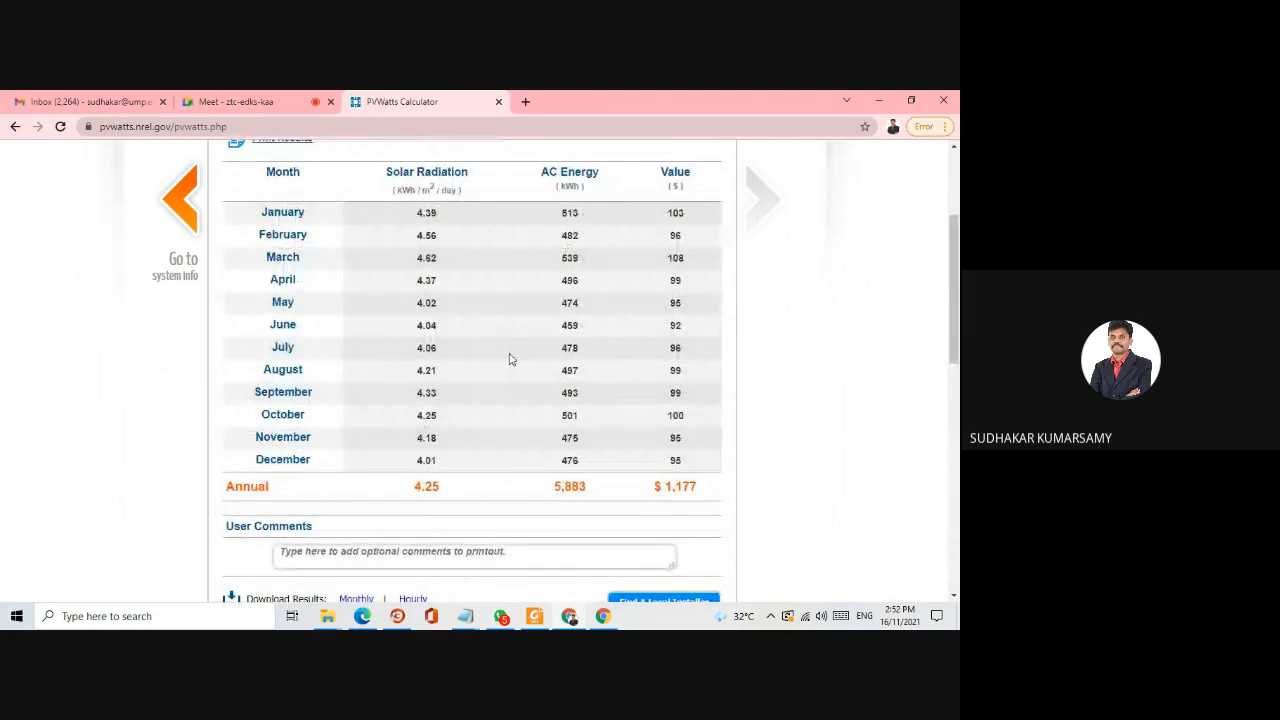
# - Download both the monthly and the hourly results as CSV files
pyautogui.scroll(1, 509, 358)
pyautogui.scroll(-4, 509, 358)
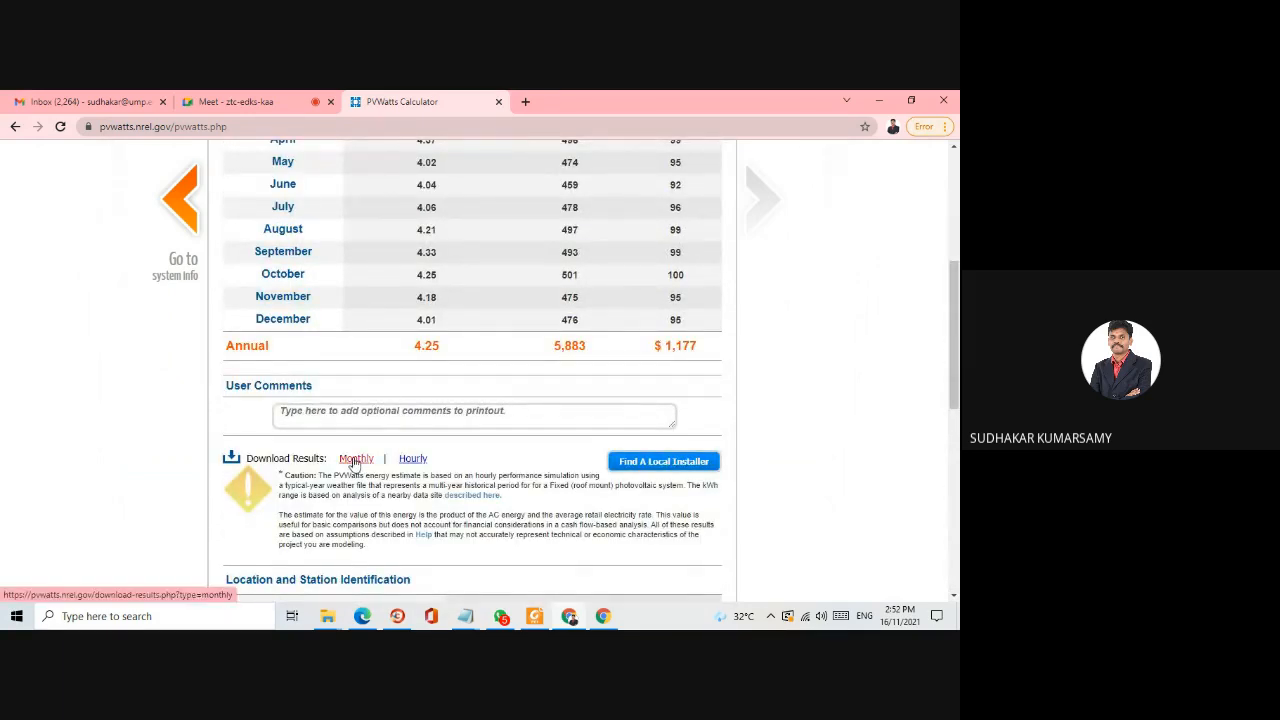
pyautogui.click(354, 460)
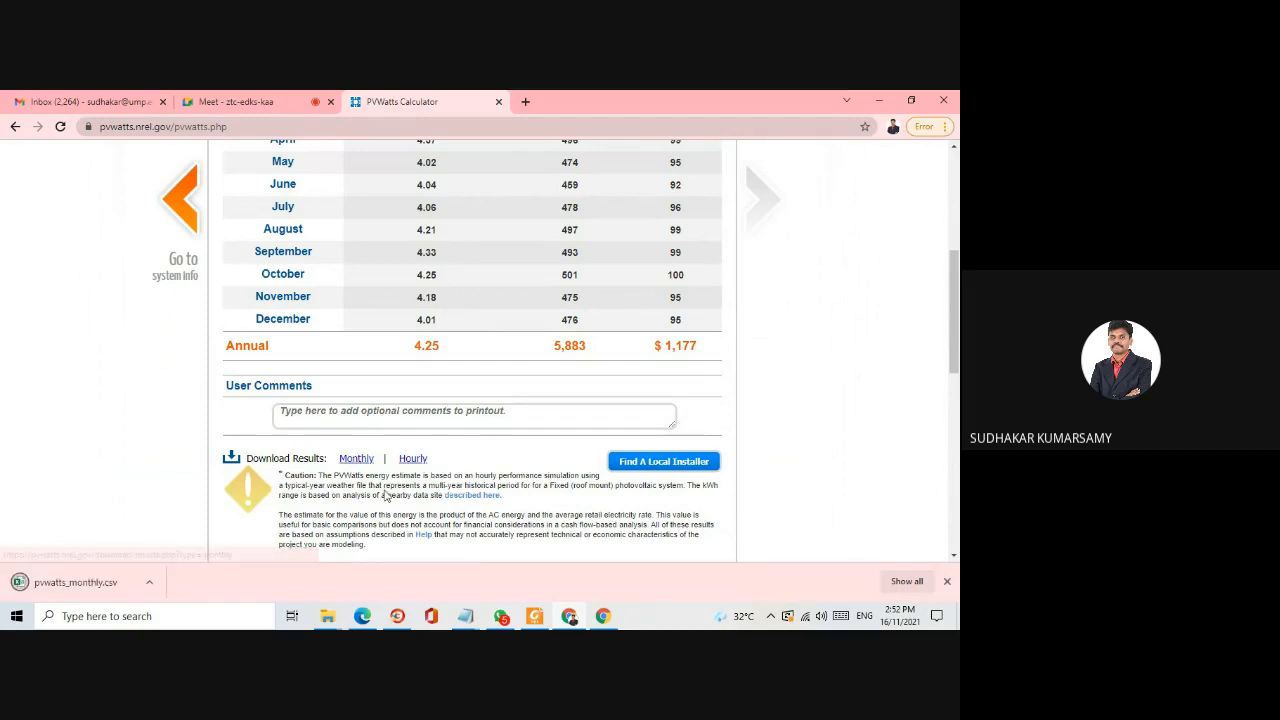
pyautogui.click(415, 460)
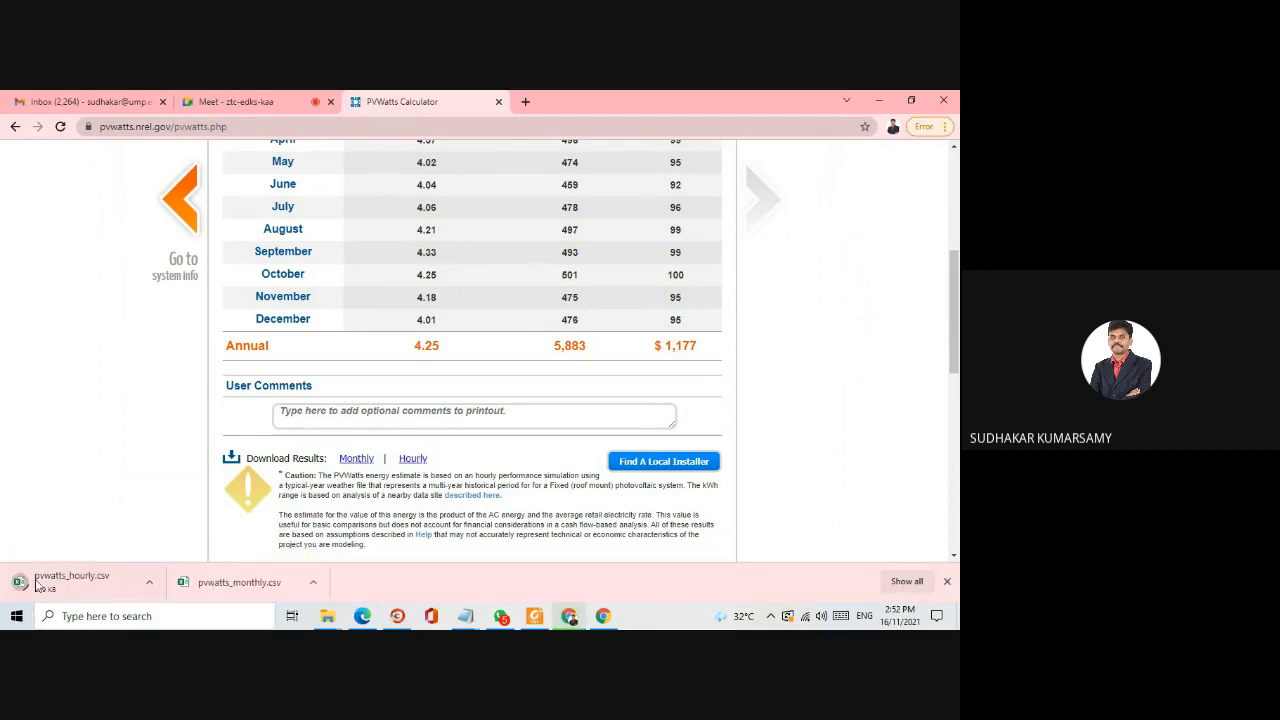
# - Go back to the System Info inputs, set the array tilt to 20 degrees and rerun the simulation
pyautogui.scroll(5, 530, 354)
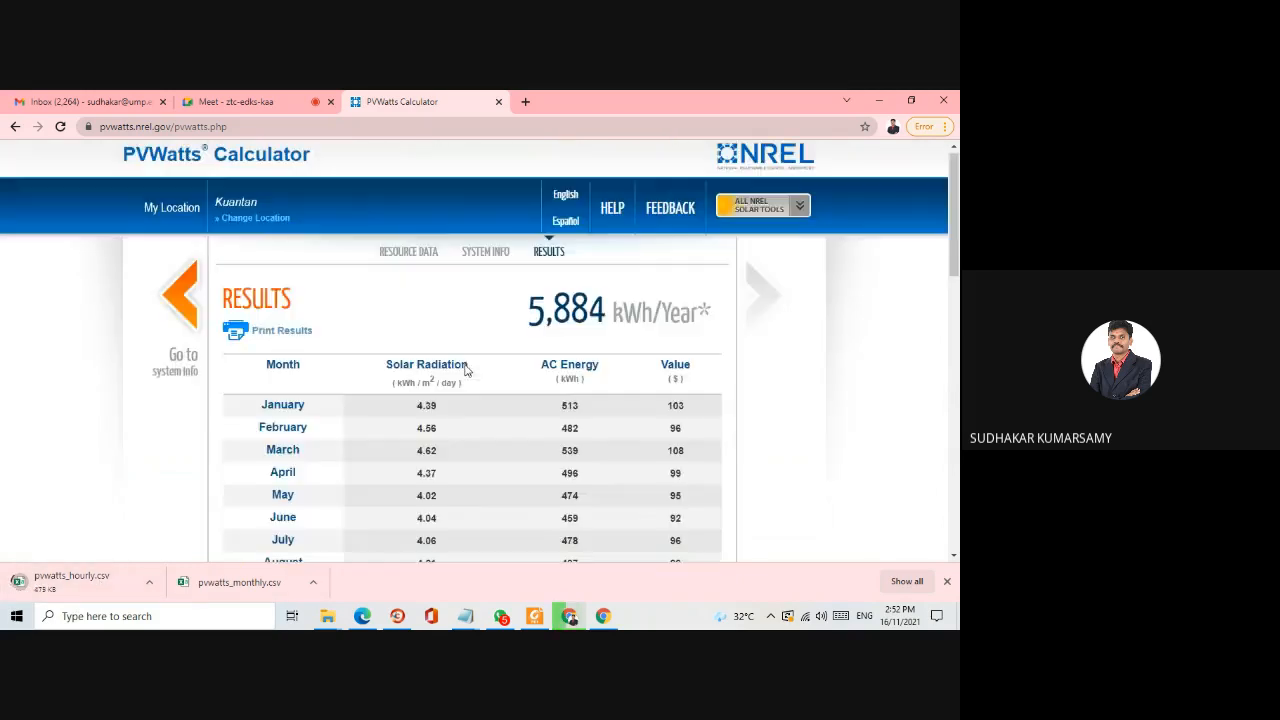
pyautogui.scroll(-10, 532, 352)
pyautogui.scroll(5, 534, 349)
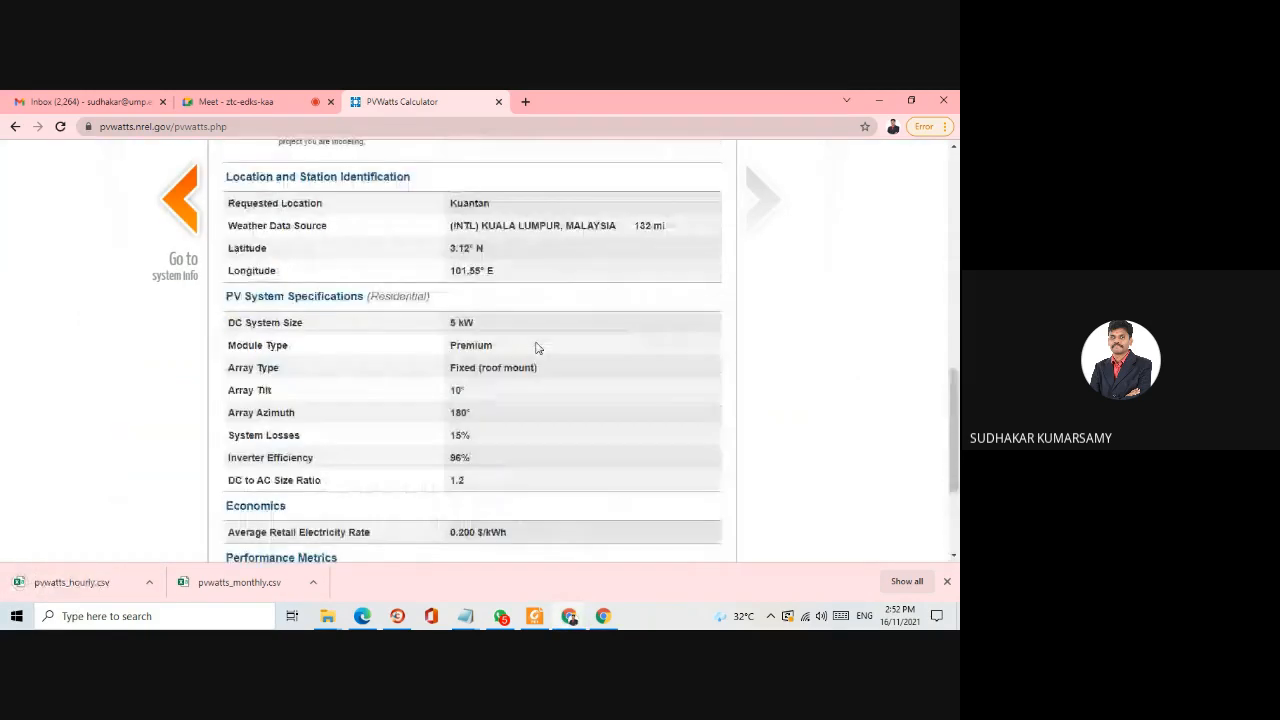
pyautogui.scroll(5, 462, 400)
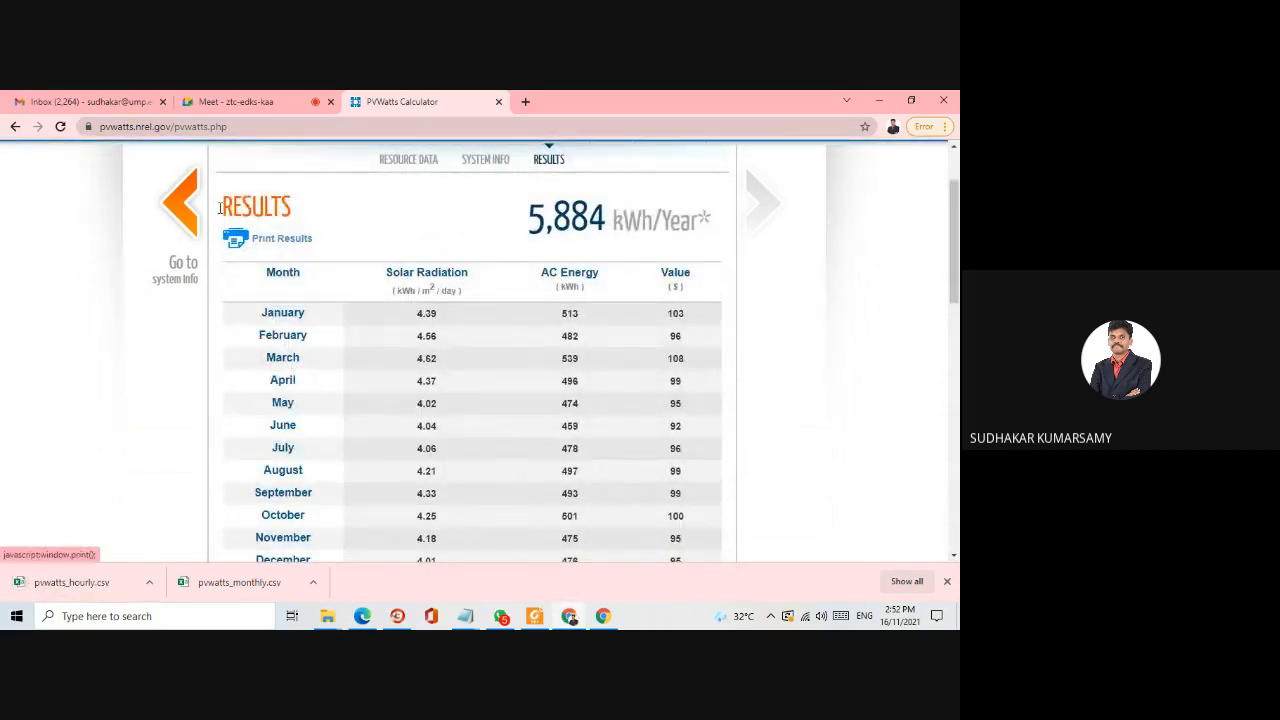
pyautogui.click(180, 195)
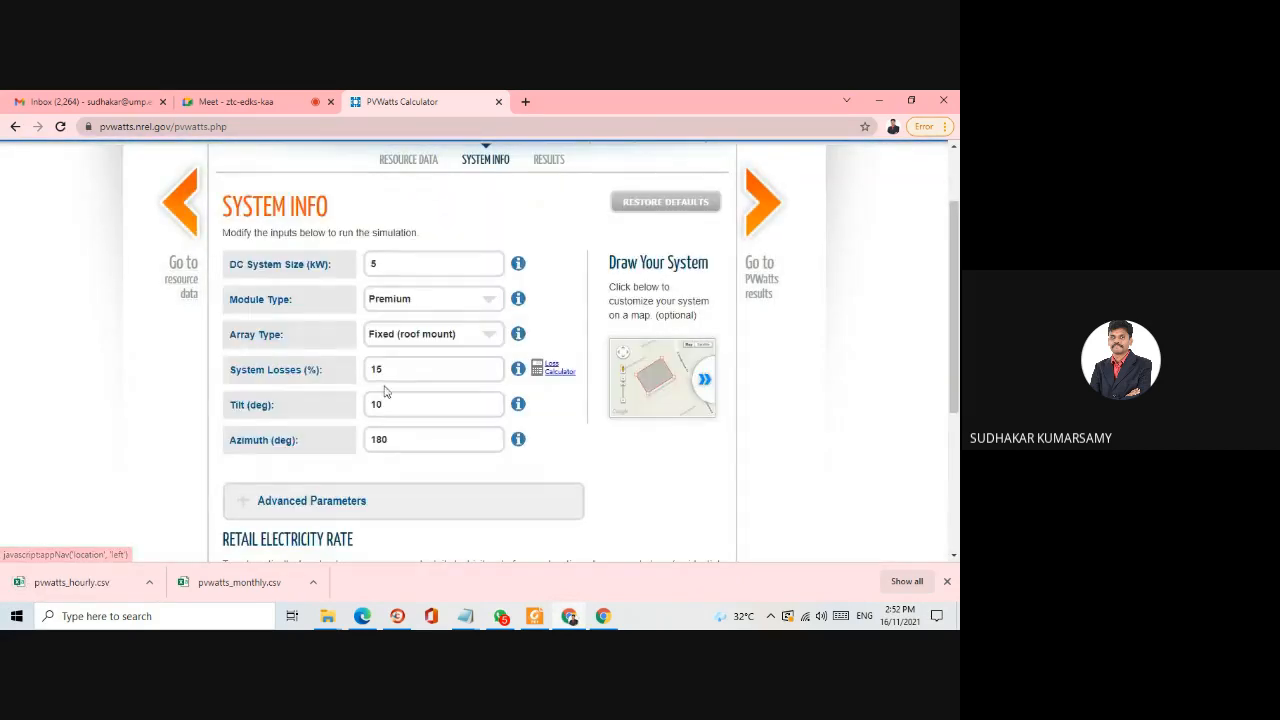
pyautogui.click(381, 369)
pyautogui.moveTo(381, 369); pyautogui.dragTo(297, 365)
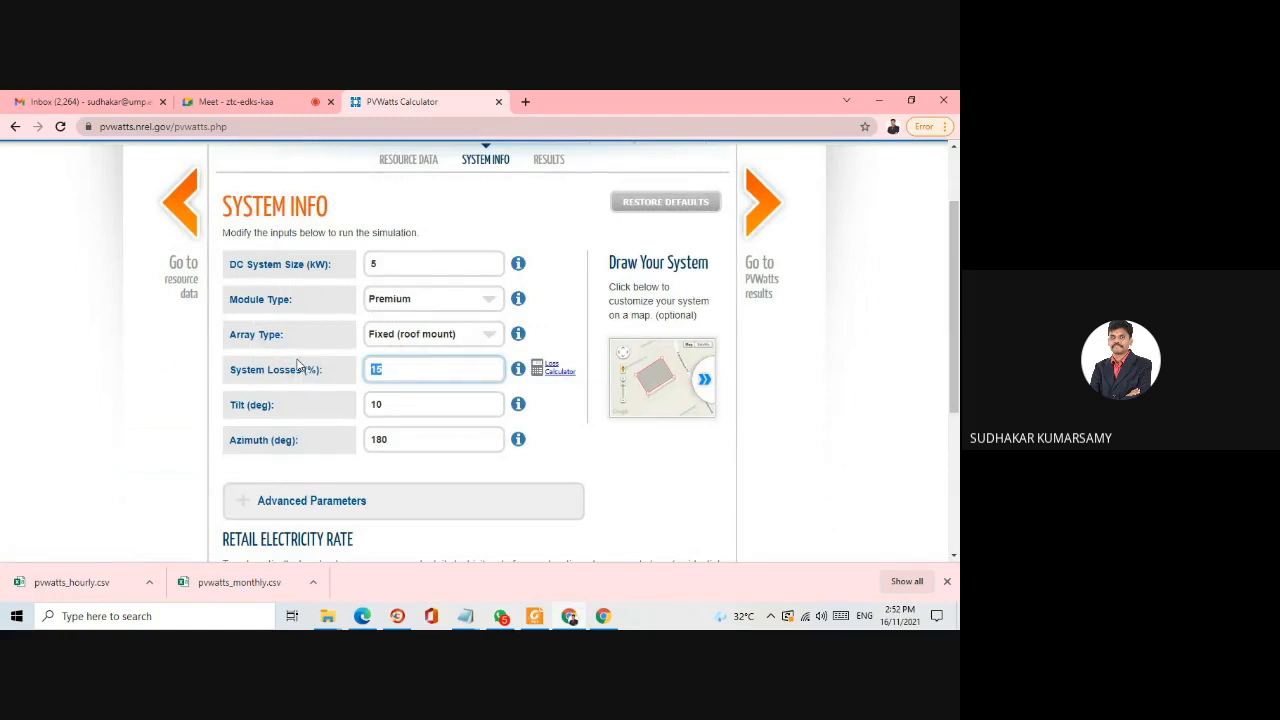
pyautogui.moveTo(399, 408); pyautogui.dragTo(331, 408)
pyautogui.press('BackSpace')
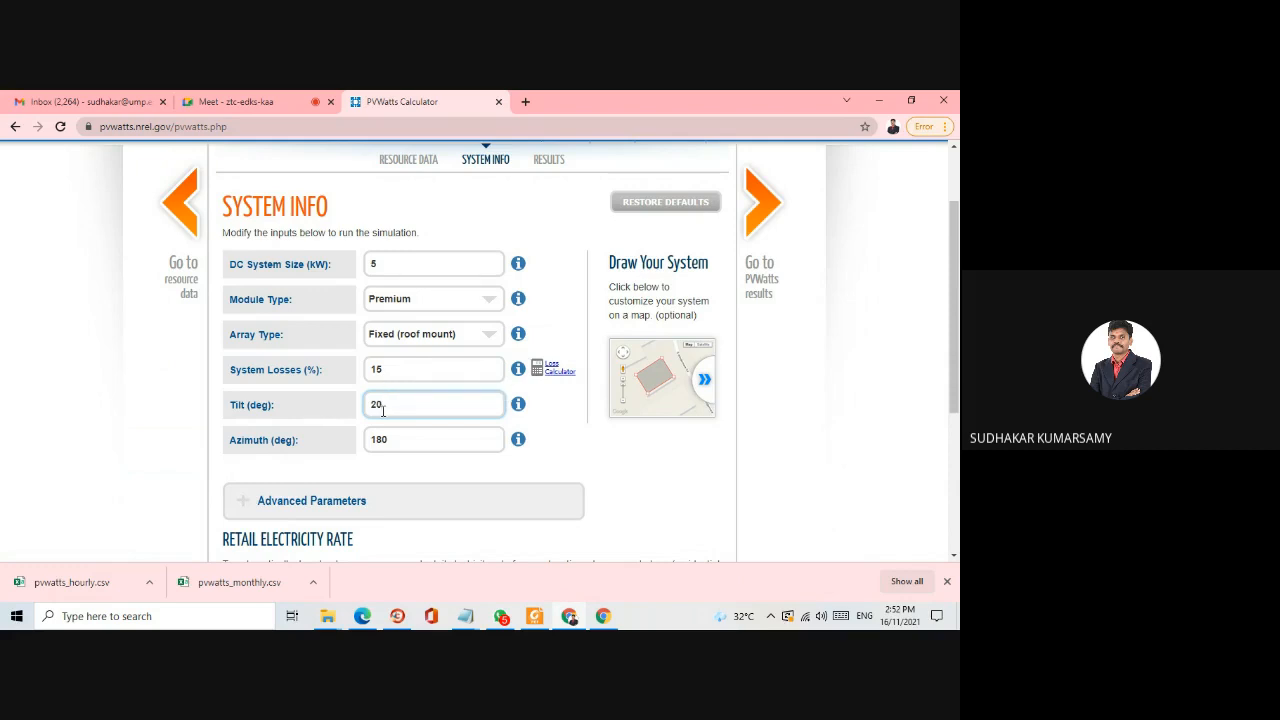
pyautogui.click(761, 205)
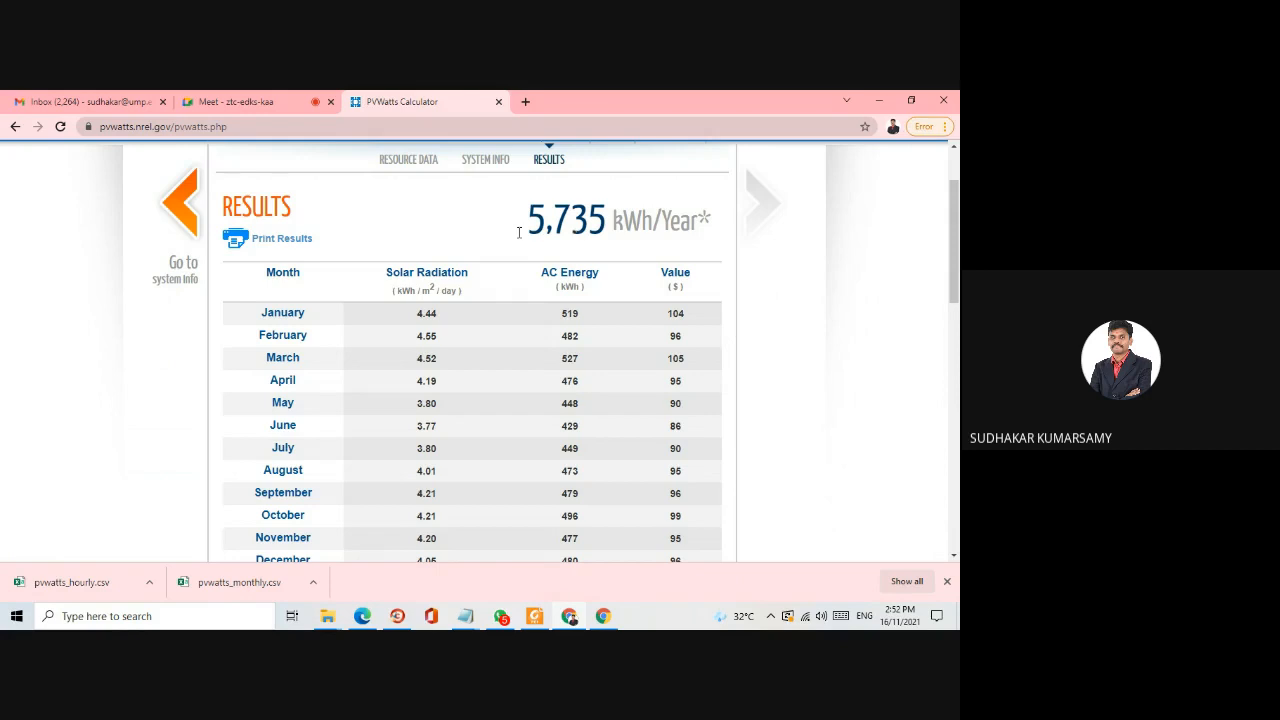
# - Change the array tilt to 15 degrees in System Info and recalculate the results
pyautogui.click(177, 200)
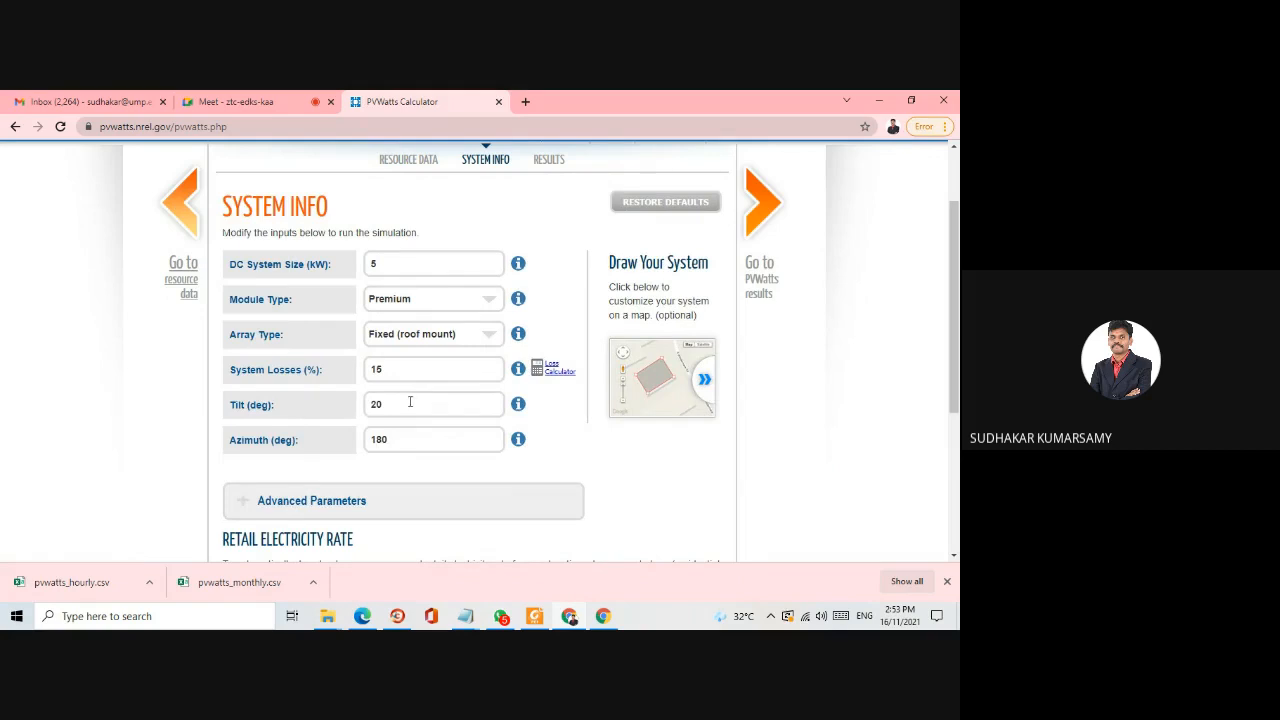
pyautogui.moveTo(410, 402); pyautogui.dragTo(322, 406)
pyautogui.write('15')
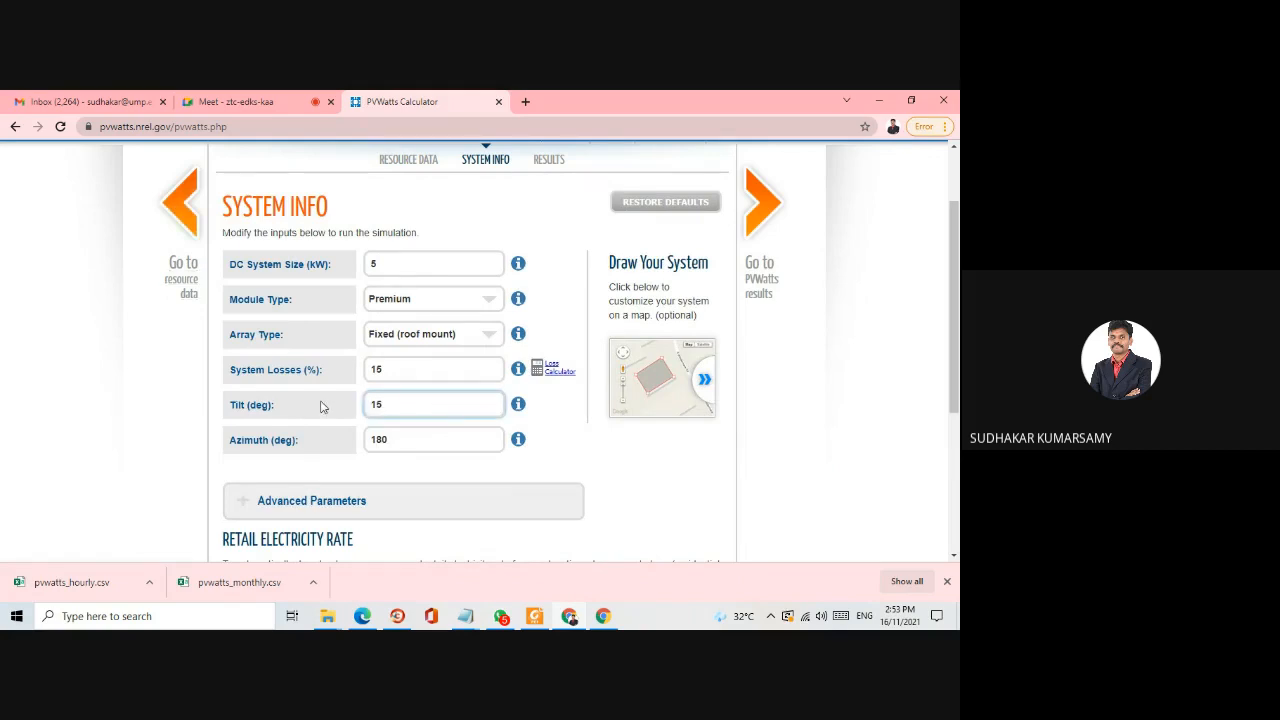
pyautogui.click(766, 203)
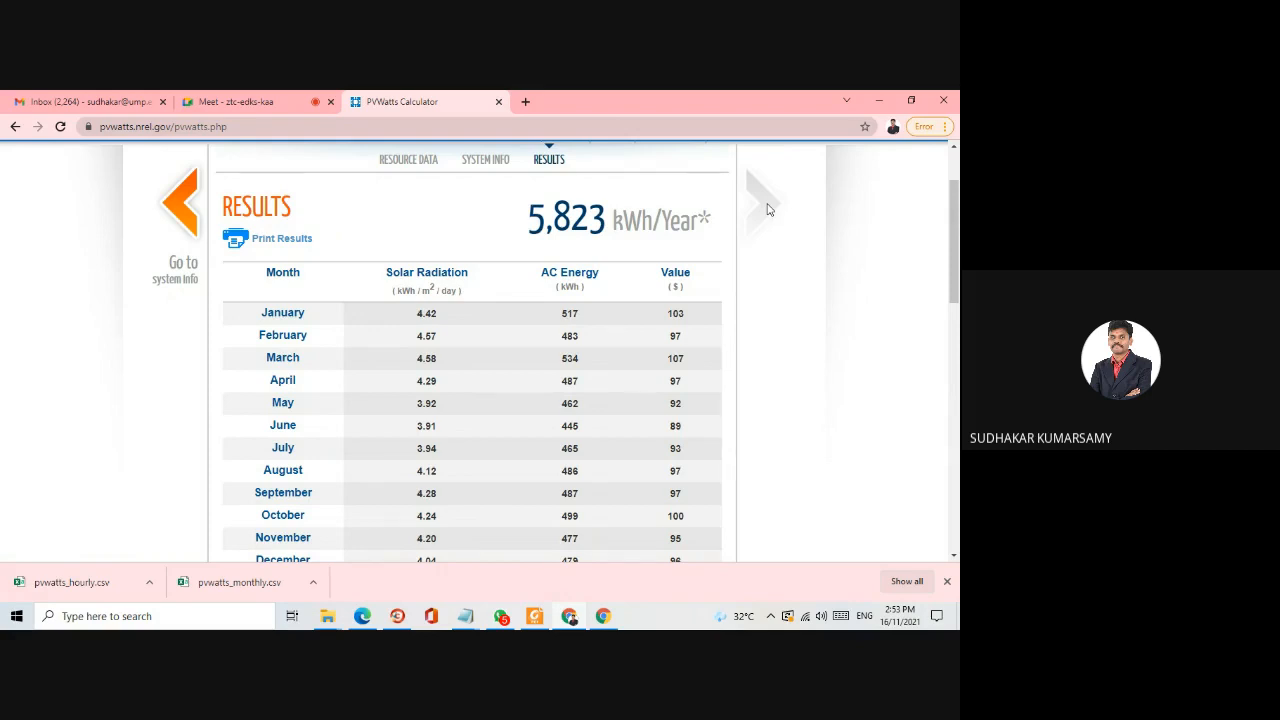
# - Set the array tilt to 12 degrees in System Info and recalculate the annual energy
pyautogui.click(193, 217)
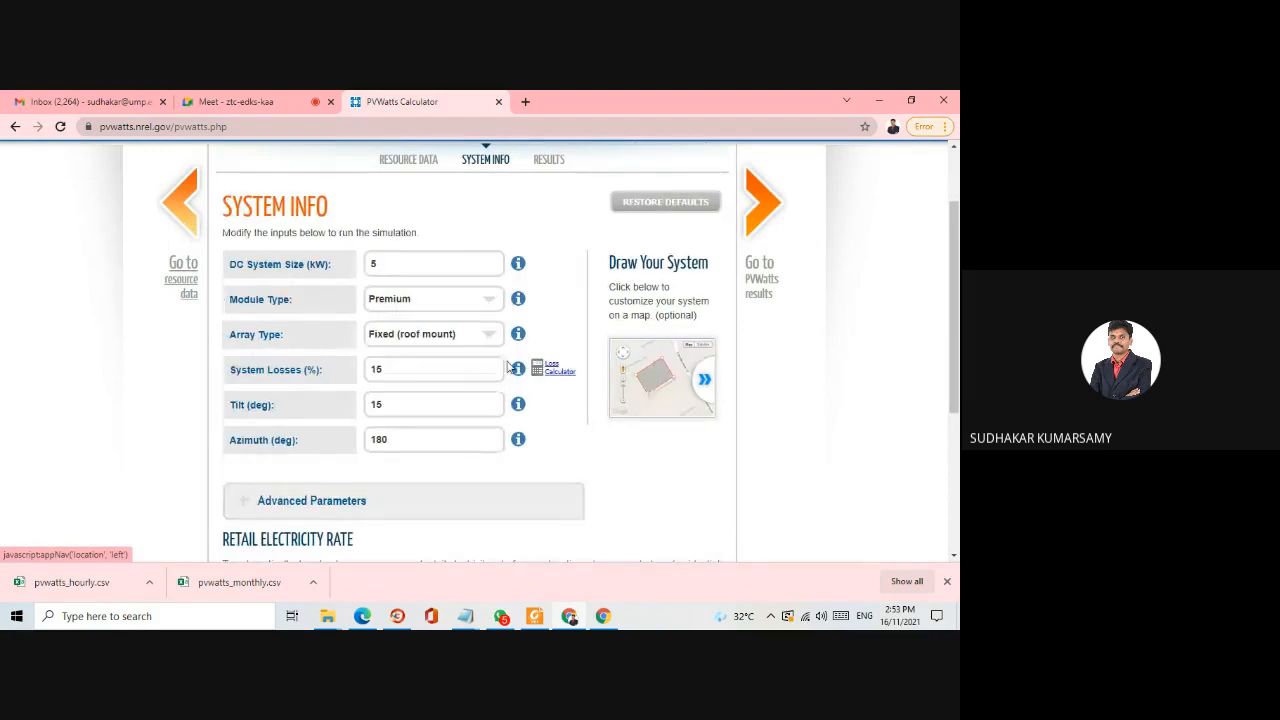
pyautogui.moveTo(408, 400); pyautogui.dragTo(347, 407)
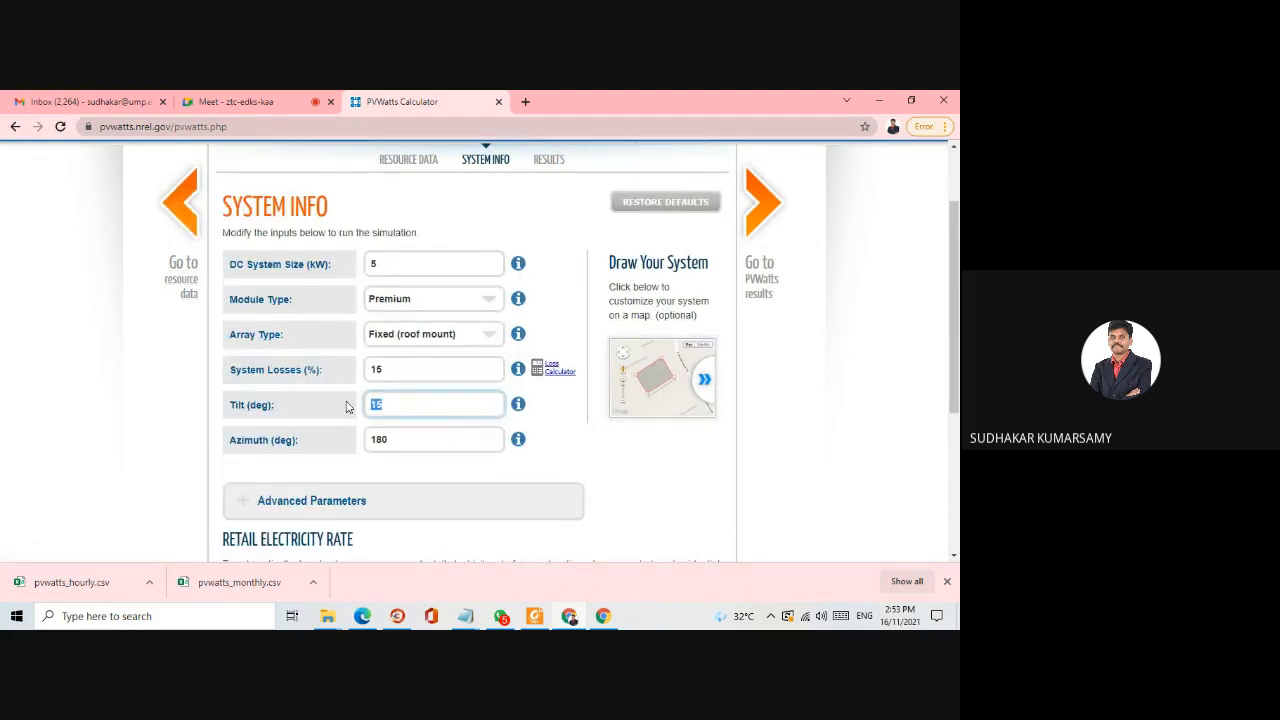
pyautogui.write('12')
pyautogui.click(775, 198)
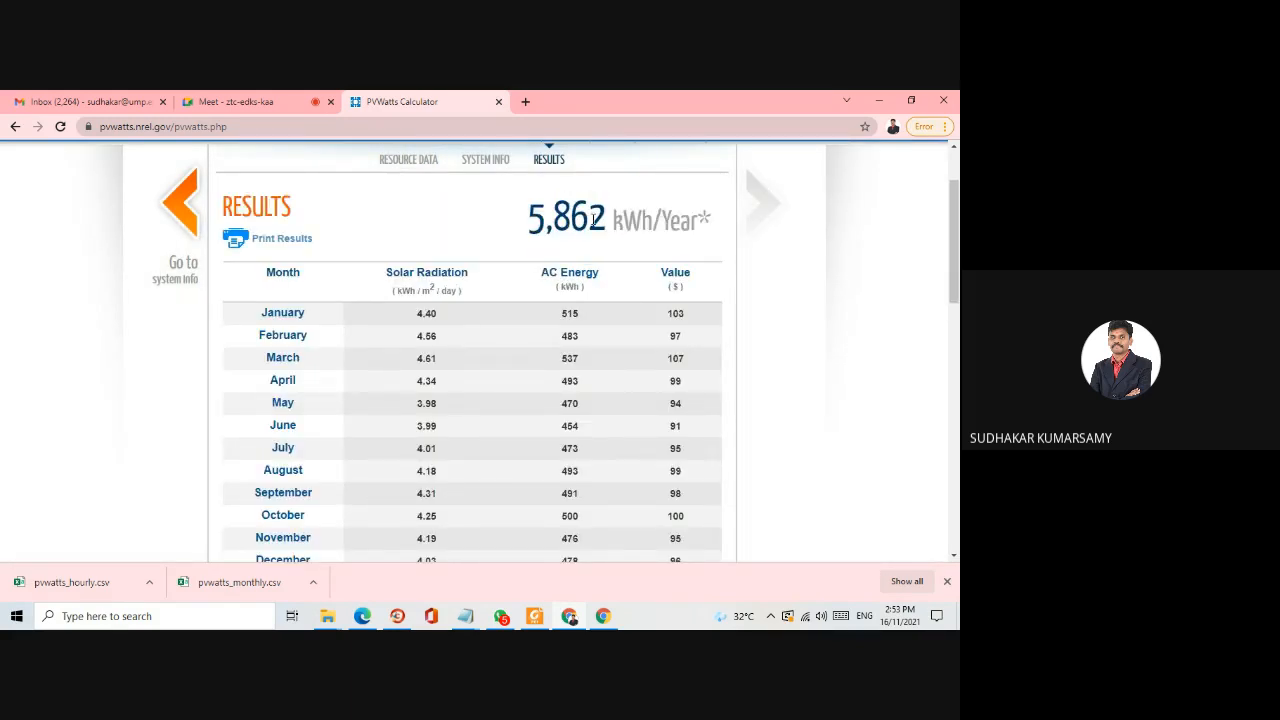
# - Set the array tilt to 11 degrees in System Info and recalculate the results
pyautogui.click(170, 203)
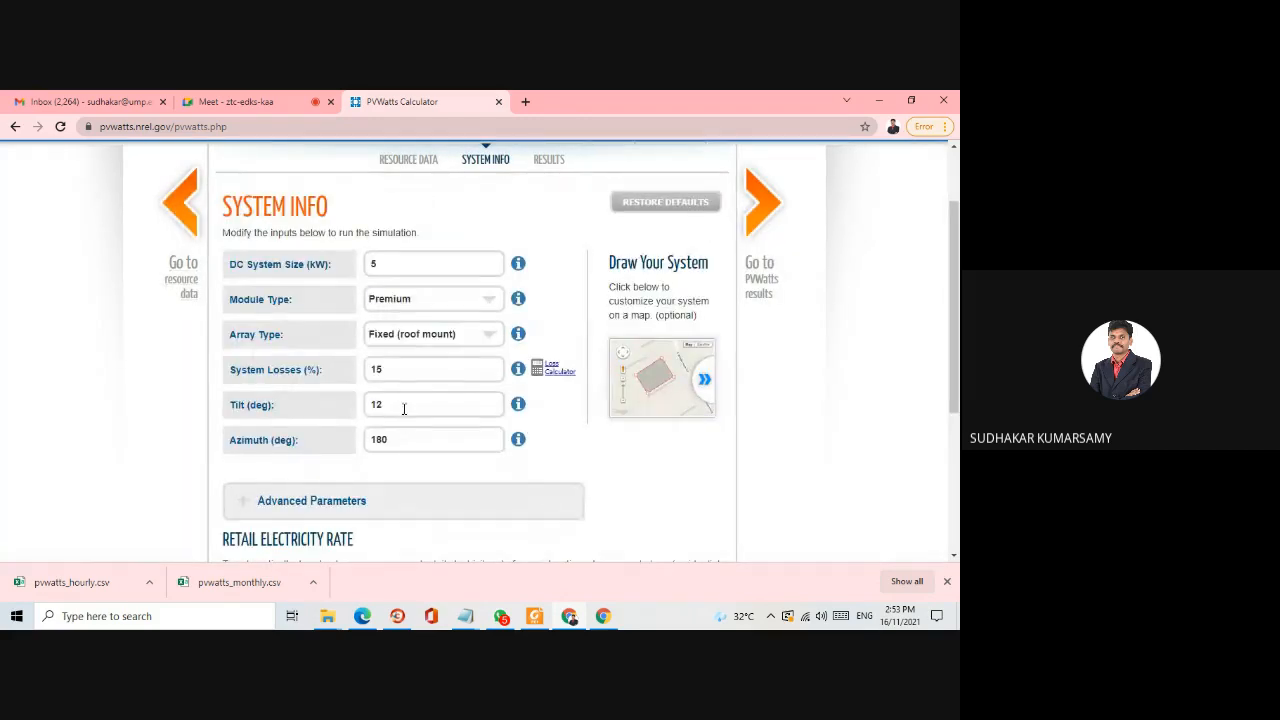
pyautogui.moveTo(403, 406); pyautogui.dragTo(364, 404)
pyautogui.write('11')
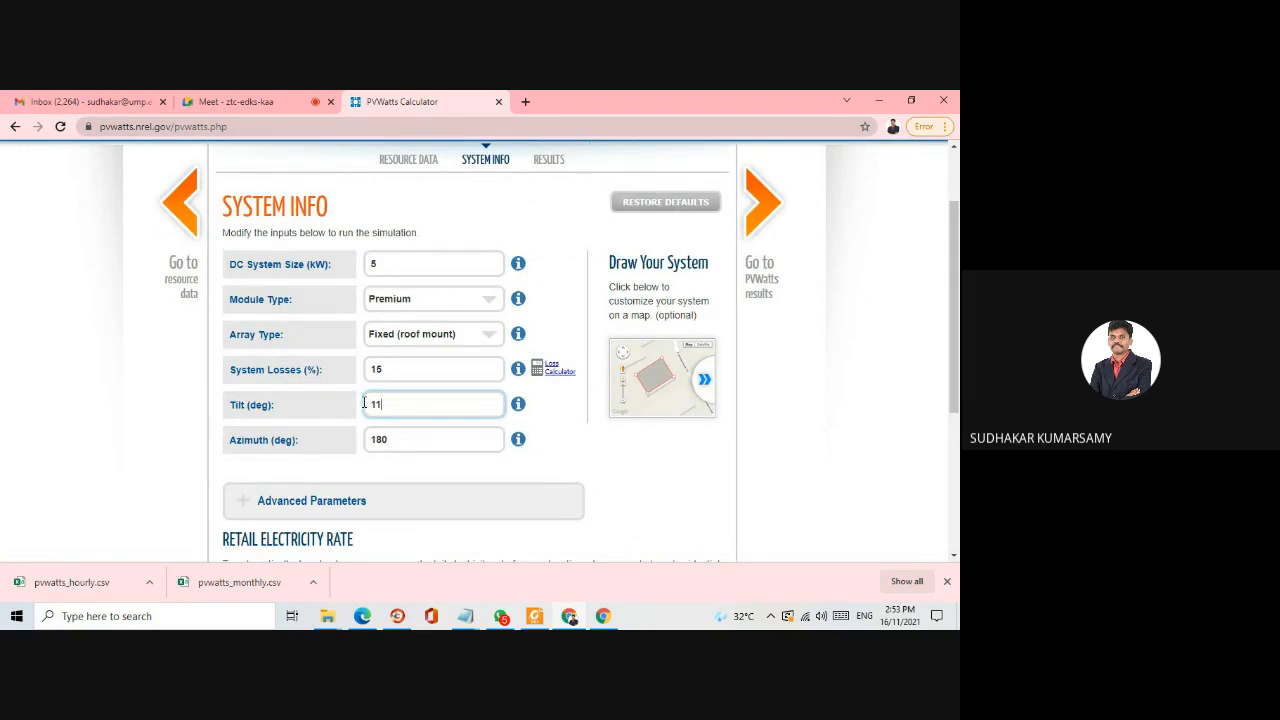
pyautogui.click(765, 210)
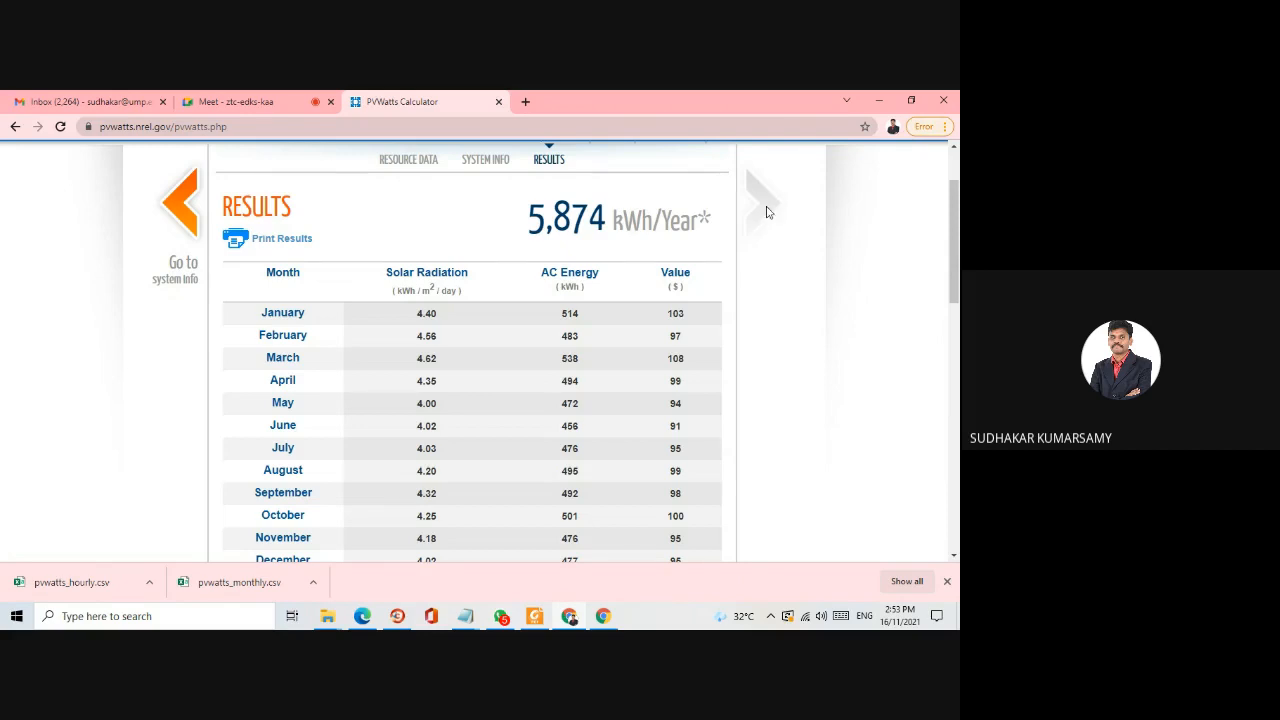
# - Set the array tilt to 10 degrees in System Info and recalculate the annual energy
pyautogui.click(180, 205)
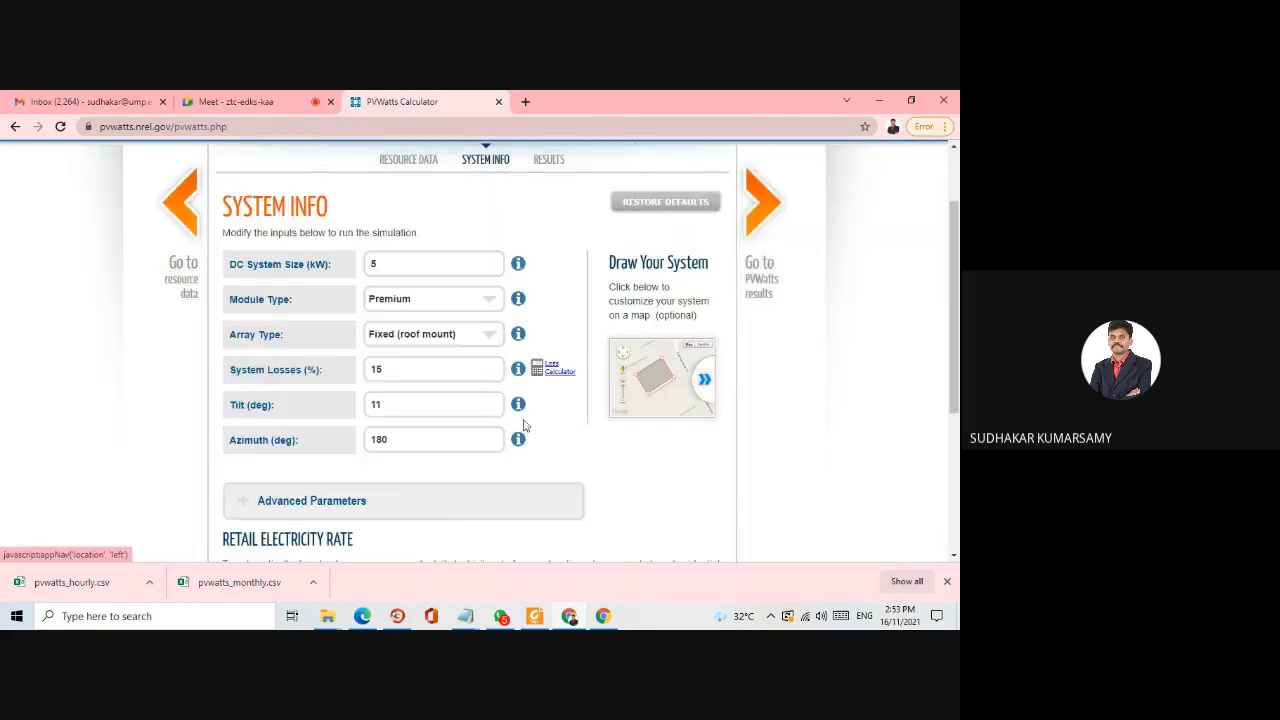
pyautogui.moveTo(437, 406); pyautogui.dragTo(322, 411)
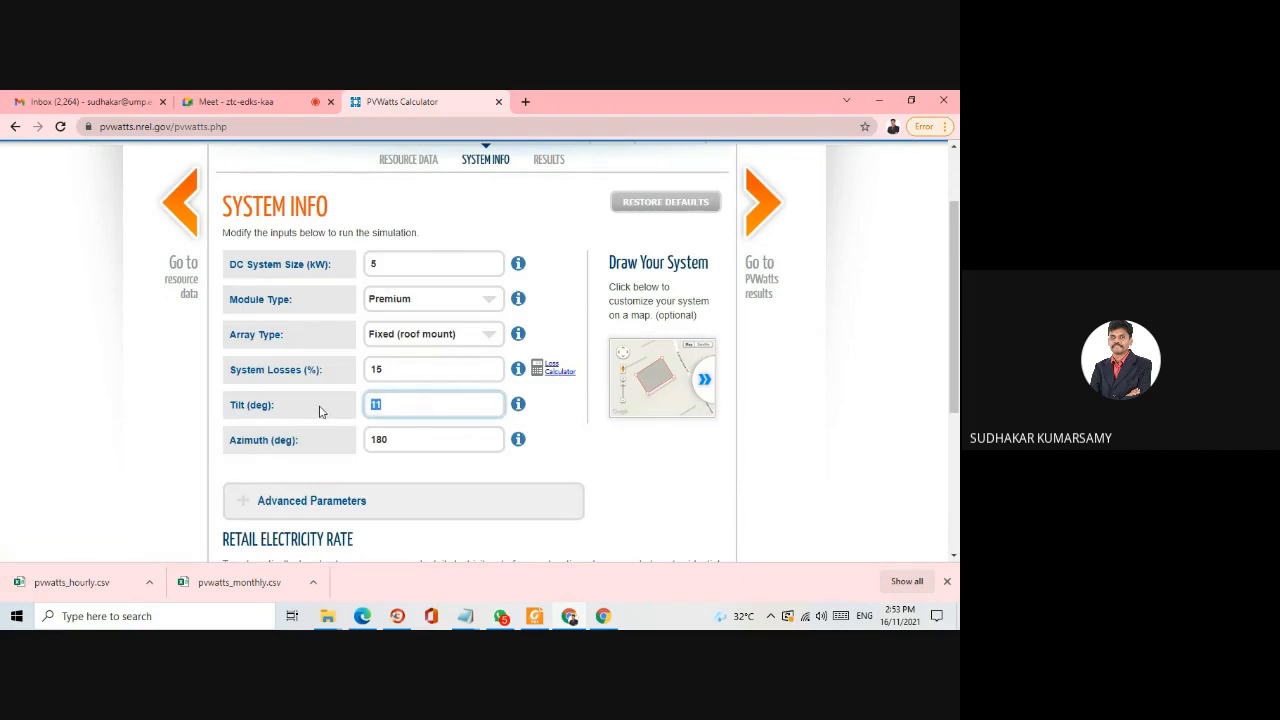
pyautogui.write('10')
pyautogui.click(762, 202)
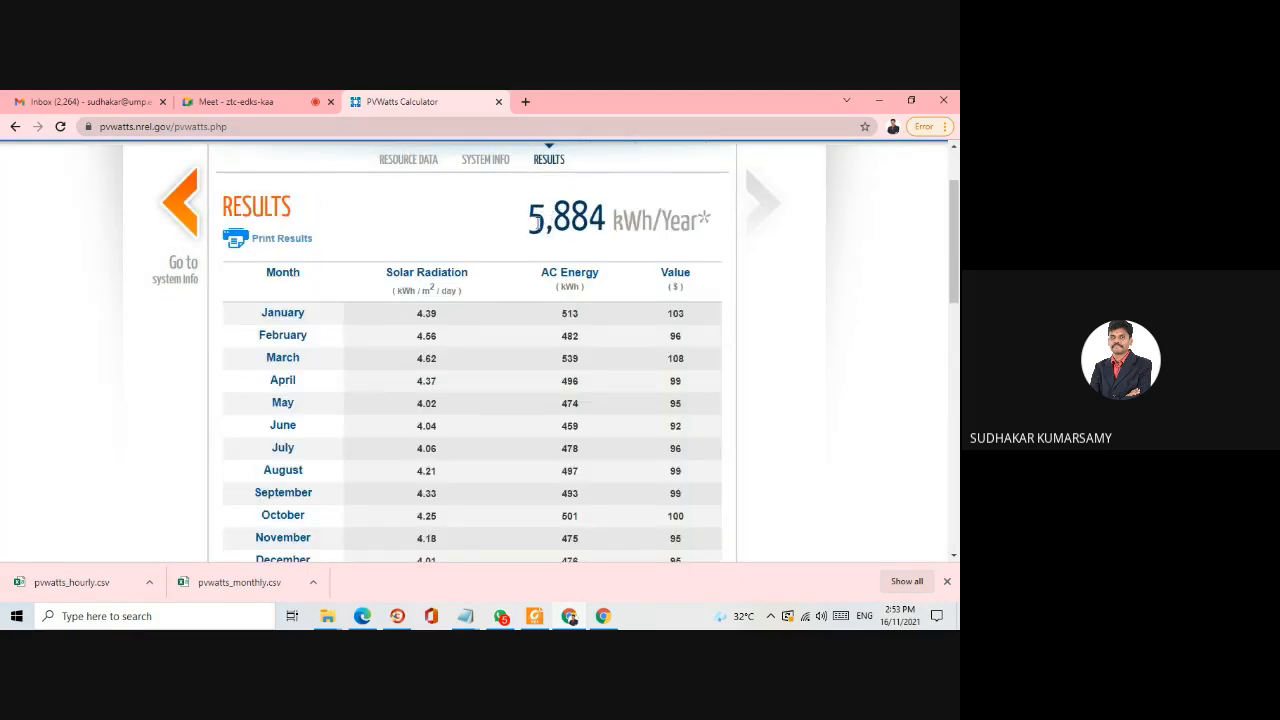
# - Go back to System Info, change the array tilt to 9 degrees and rerun the simulation
pyautogui.click(180, 203)
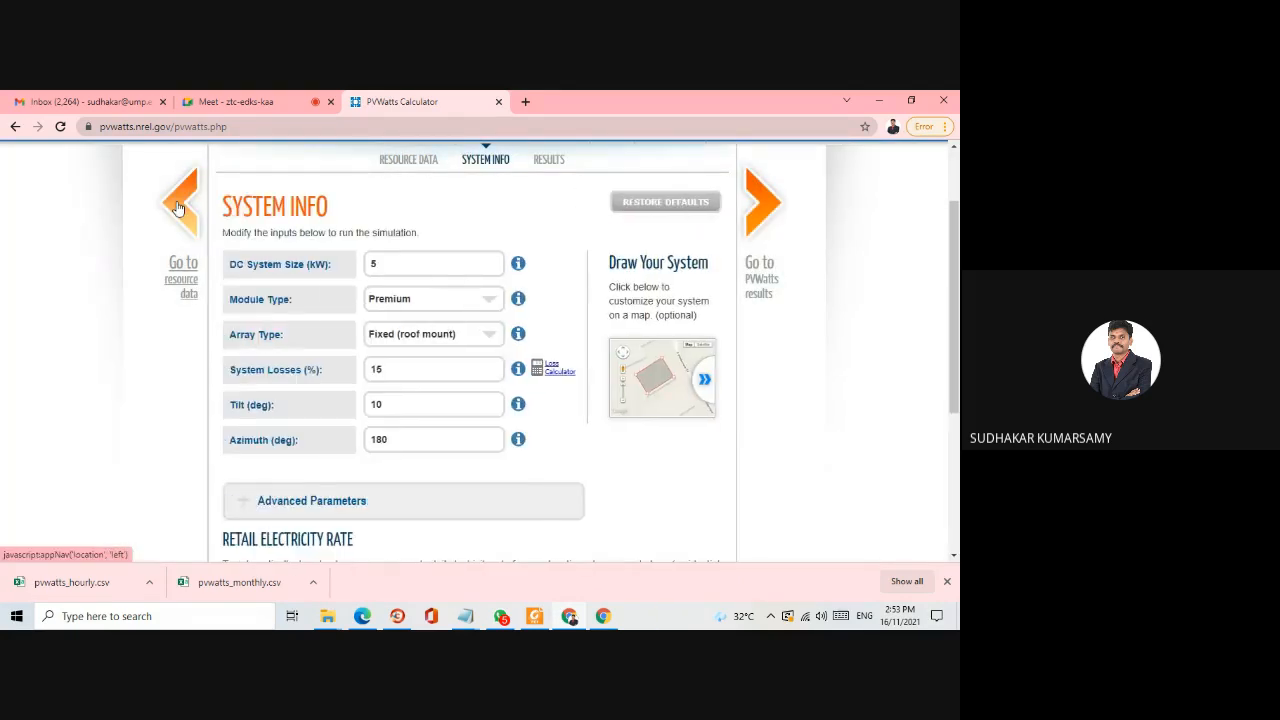
pyautogui.moveTo(474, 416); pyautogui.dragTo(323, 408)
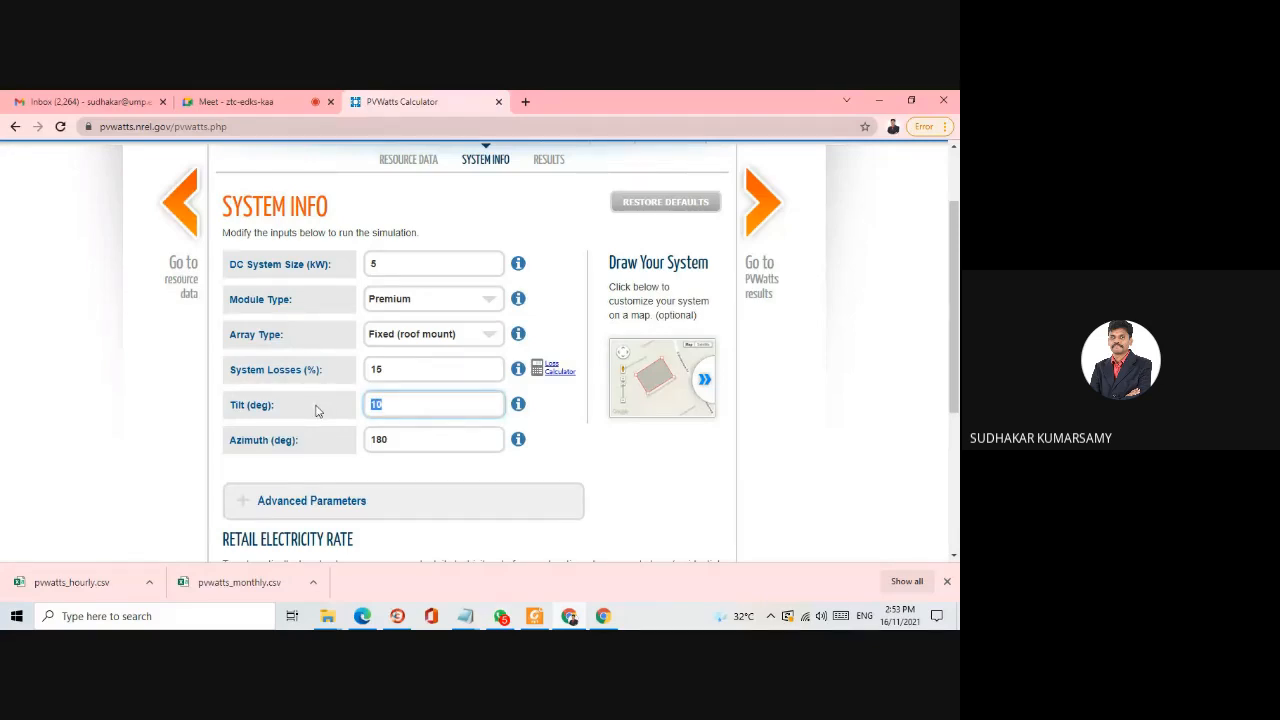
pyautogui.press('BackSpace')
pyautogui.click(780, 235)
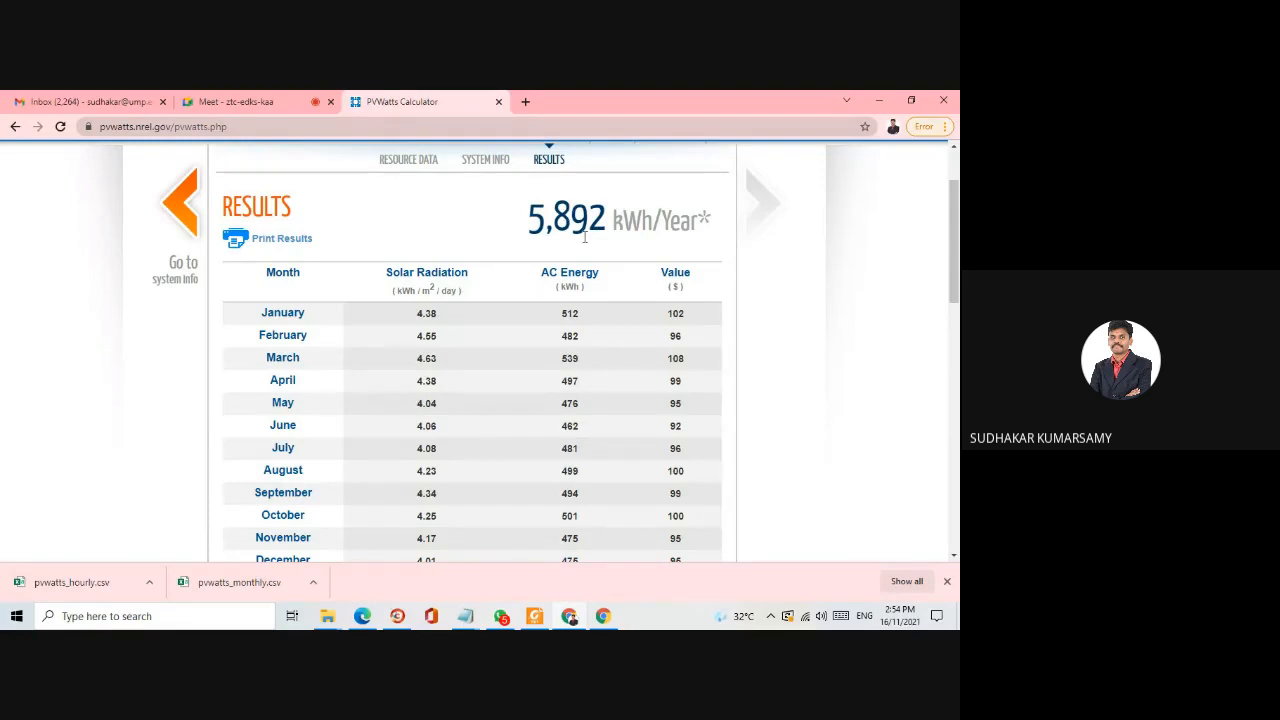
# - Return to System Info and try the Standard and Premium module types, ending with Thin Film selected
pyautogui.click(176, 218)
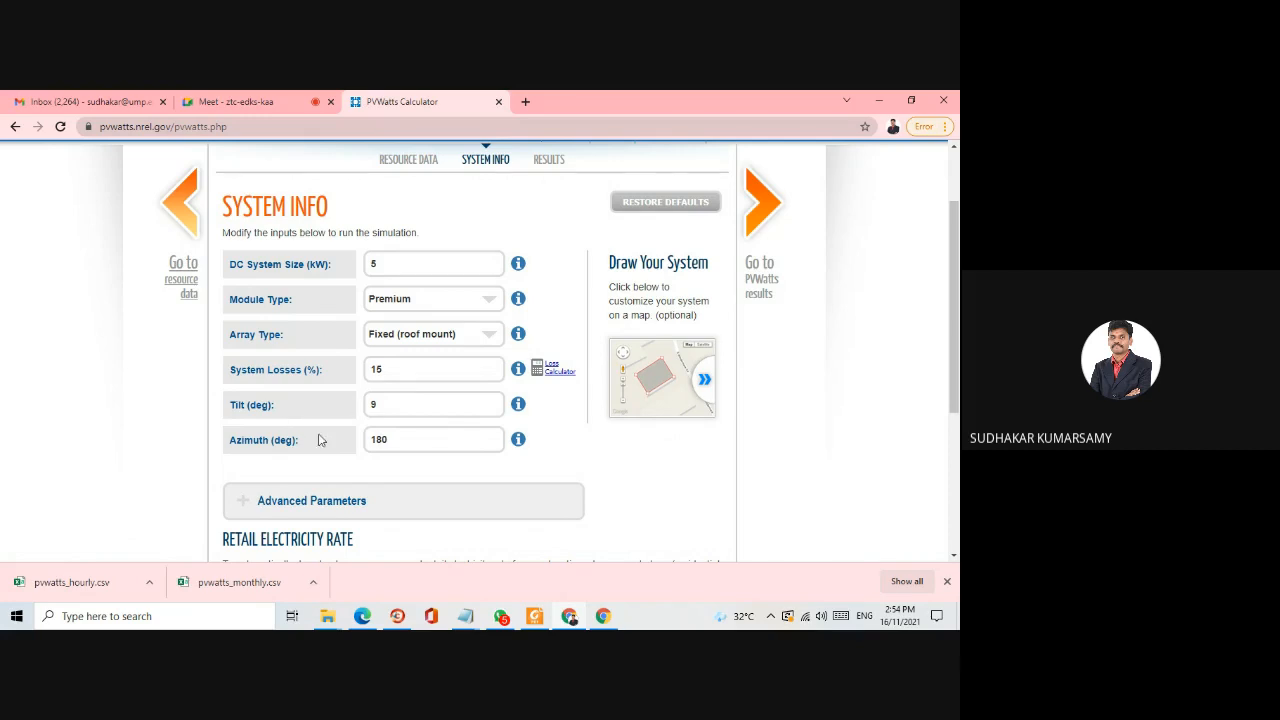
pyautogui.scroll(-2, 367, 374)
pyautogui.scroll(2, 367, 374)
pyautogui.click(484, 302)
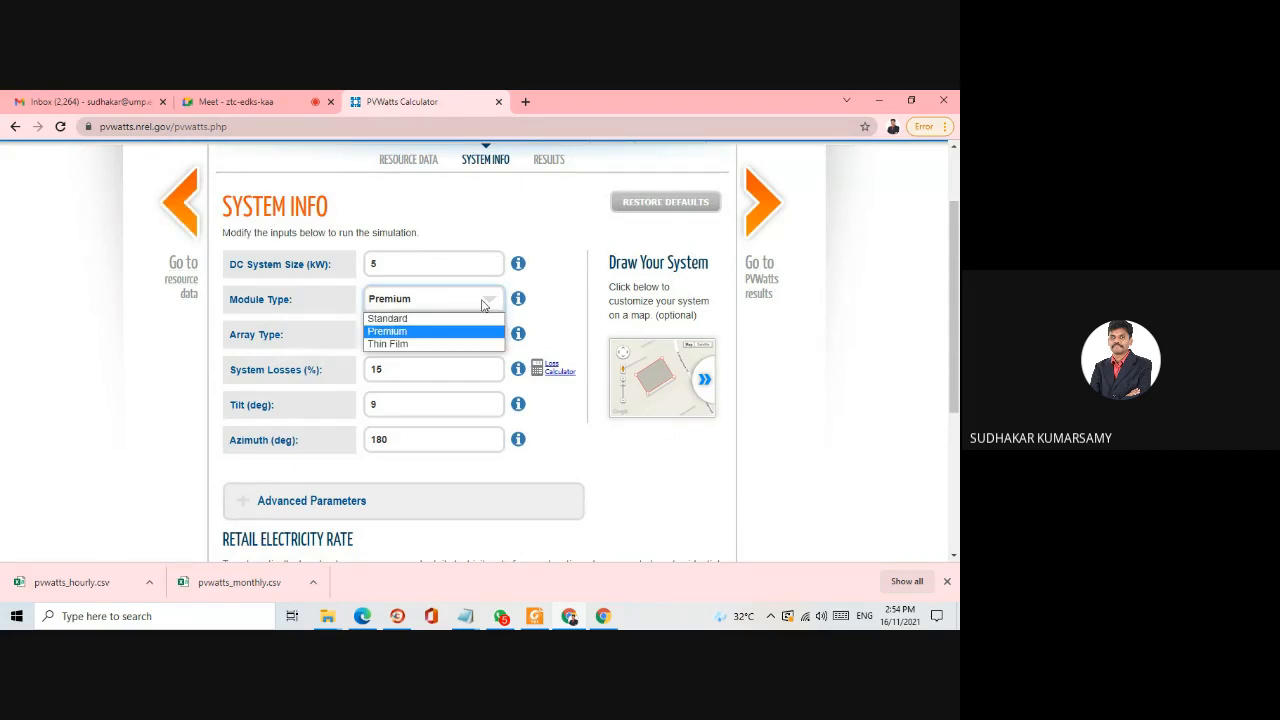
pyautogui.click(437, 318)
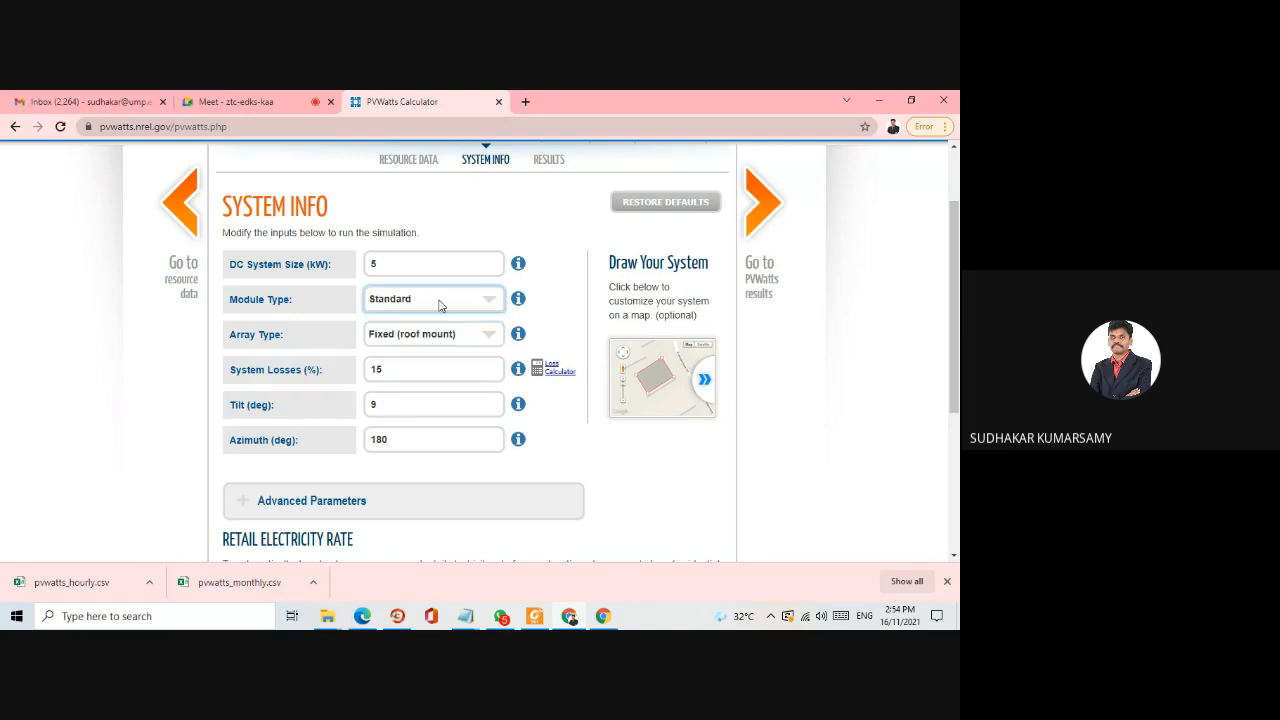
pyautogui.click(439, 305)
pyautogui.click(426, 332)
pyautogui.click(432, 302)
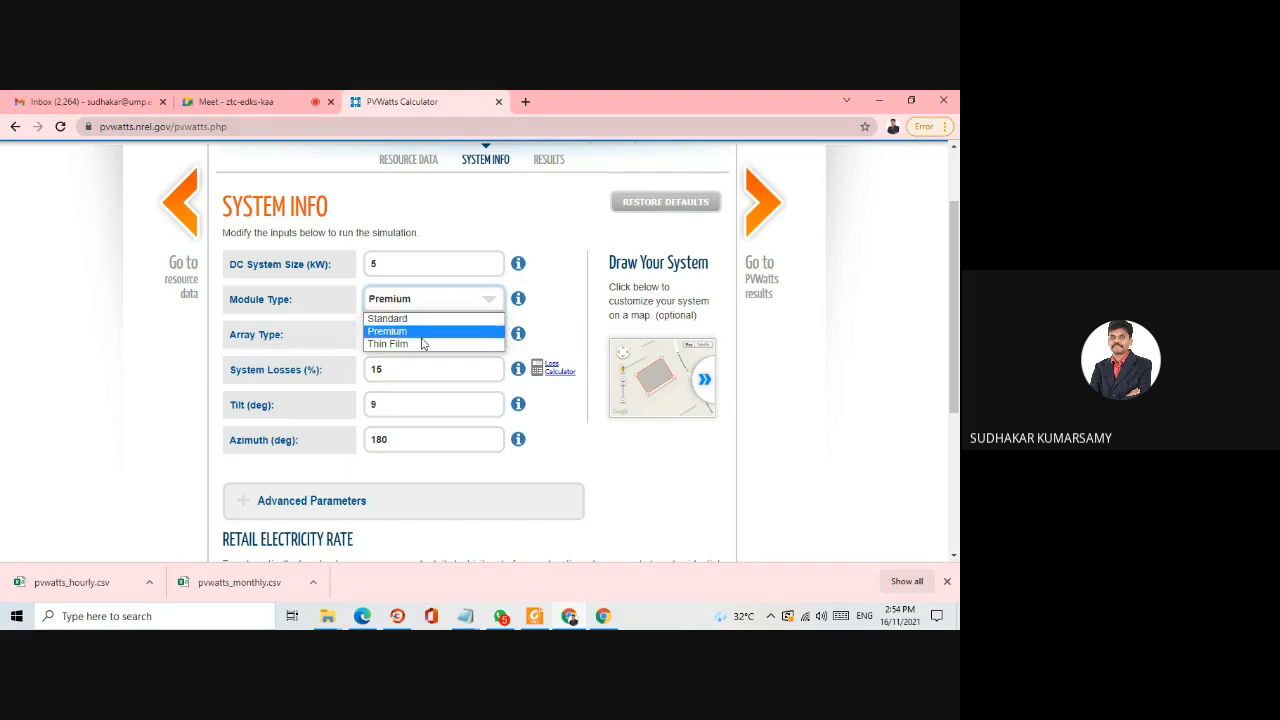
pyautogui.click(423, 344)
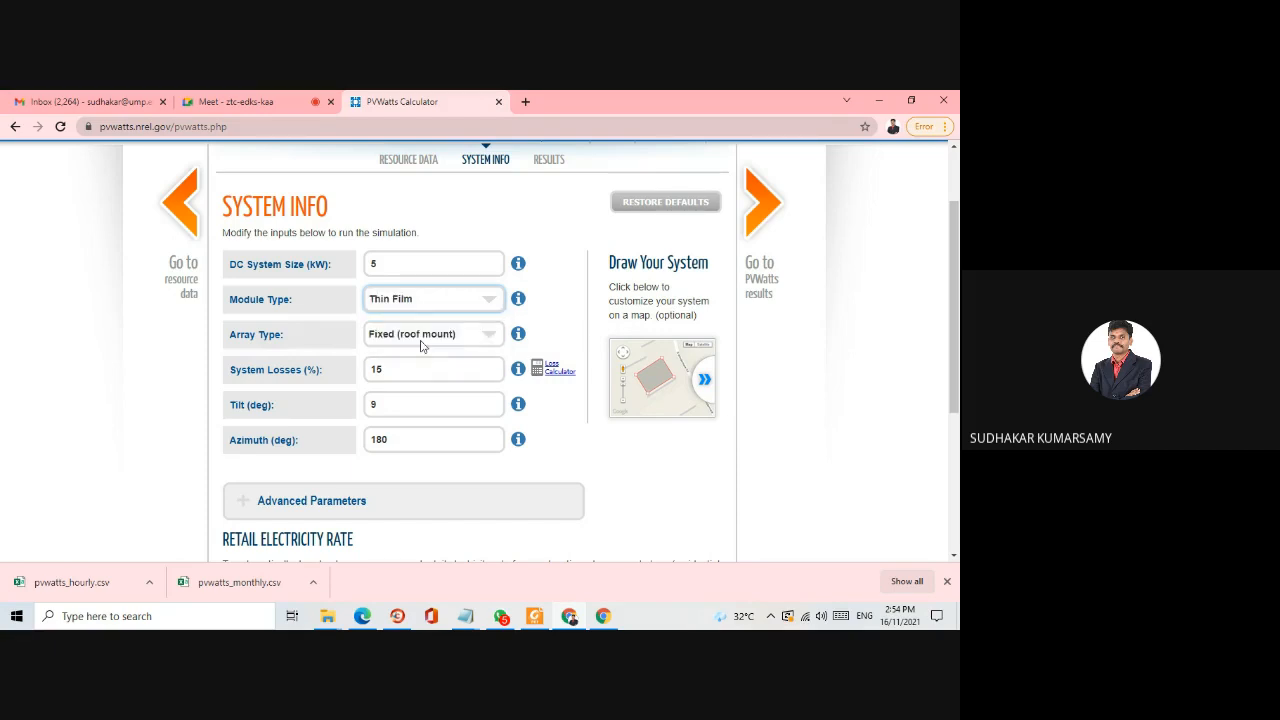
# - Try the Fixed (open rack) and 1-Axis Tracking array types, ending with 2-Axis Tracking selected
pyautogui.click(411, 337)
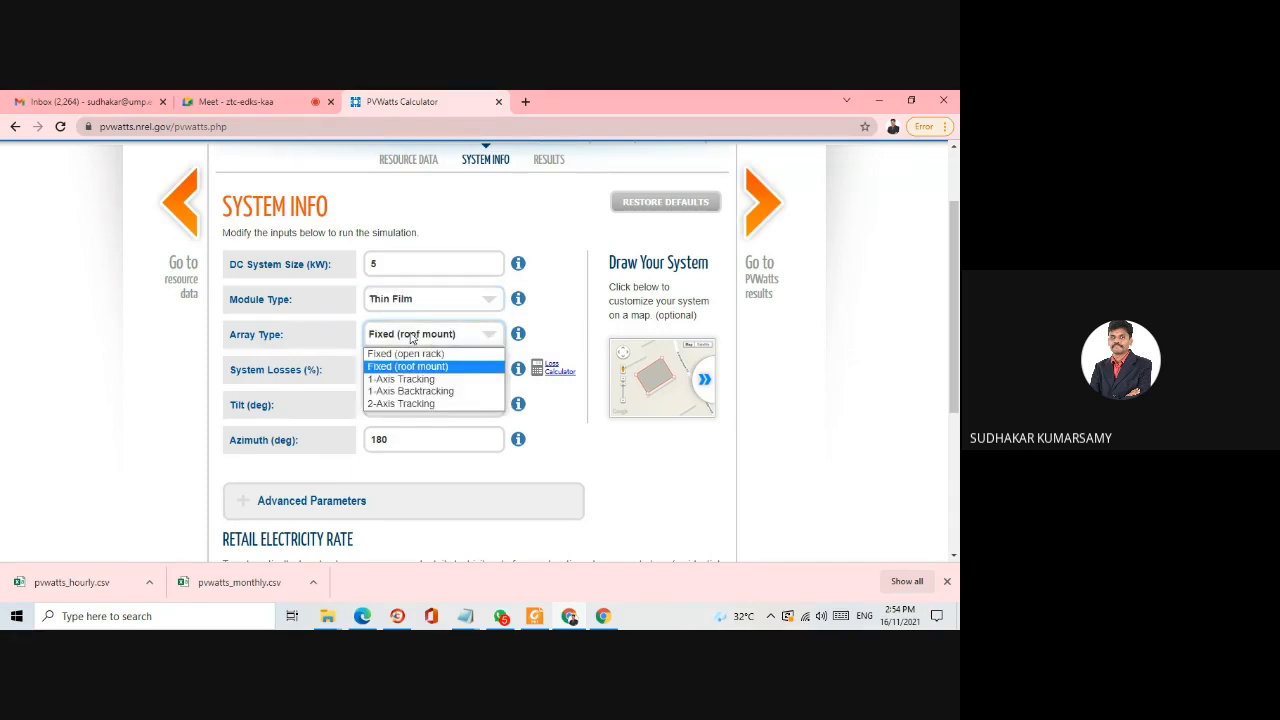
pyautogui.click(407, 354)
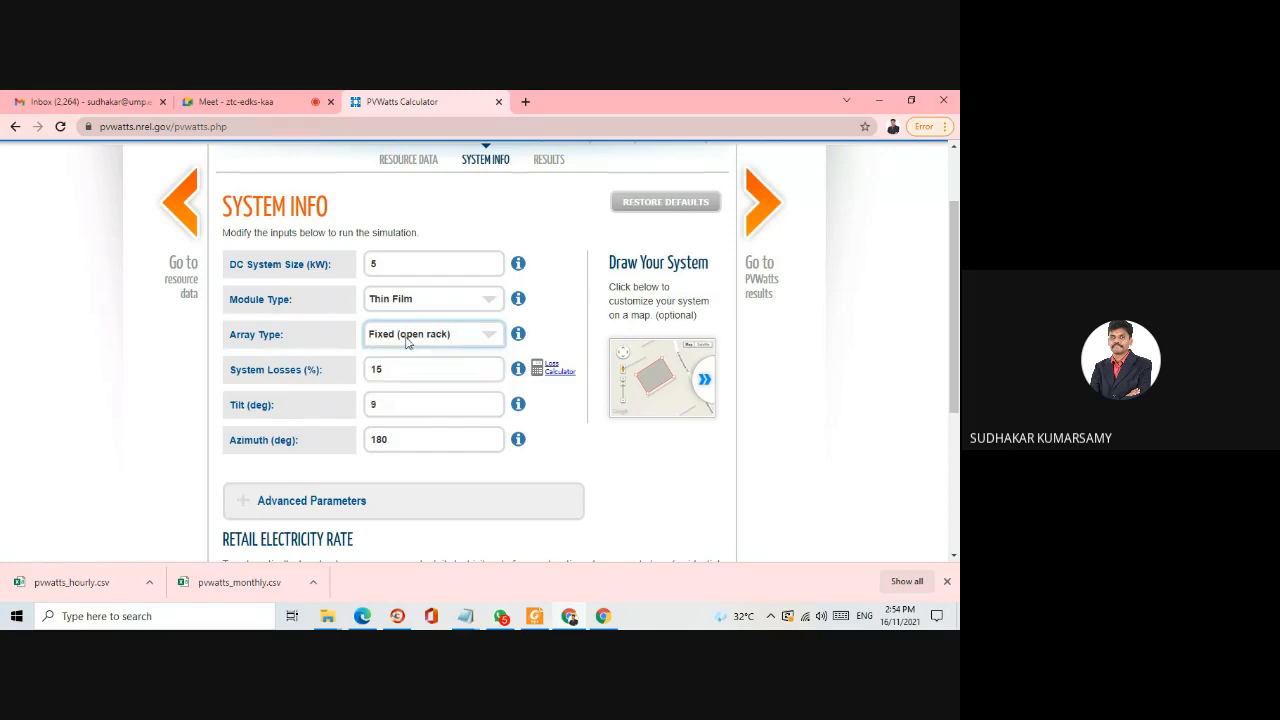
pyautogui.click(406, 340)
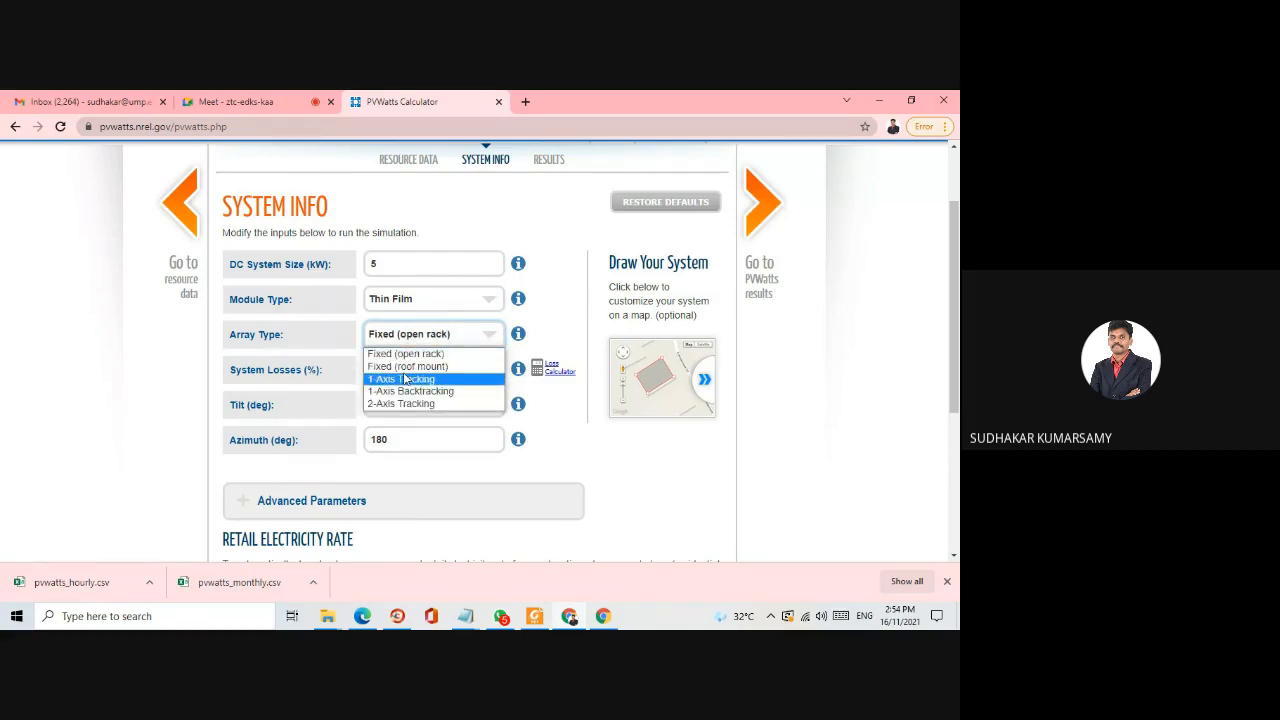
pyautogui.click(406, 379)
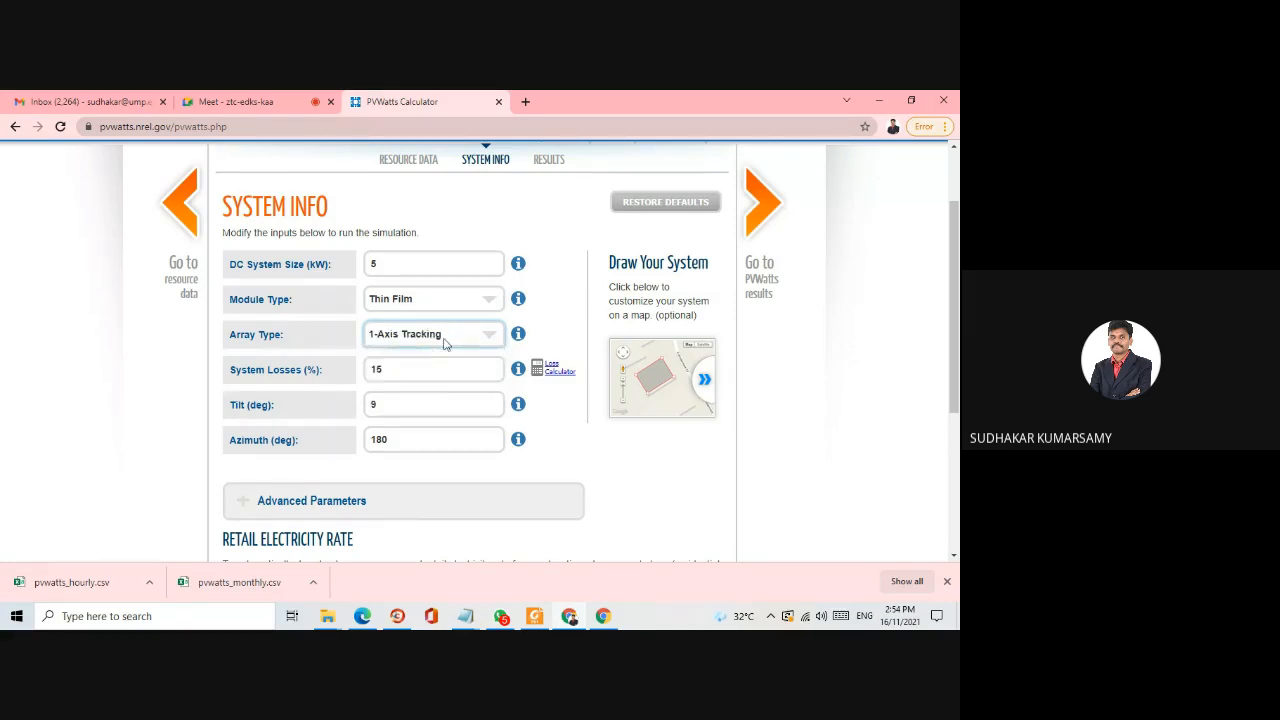
pyautogui.click(445, 340)
pyautogui.click(433, 403)
pyautogui.moveTo(386, 404); pyautogui.dragTo(346, 405)
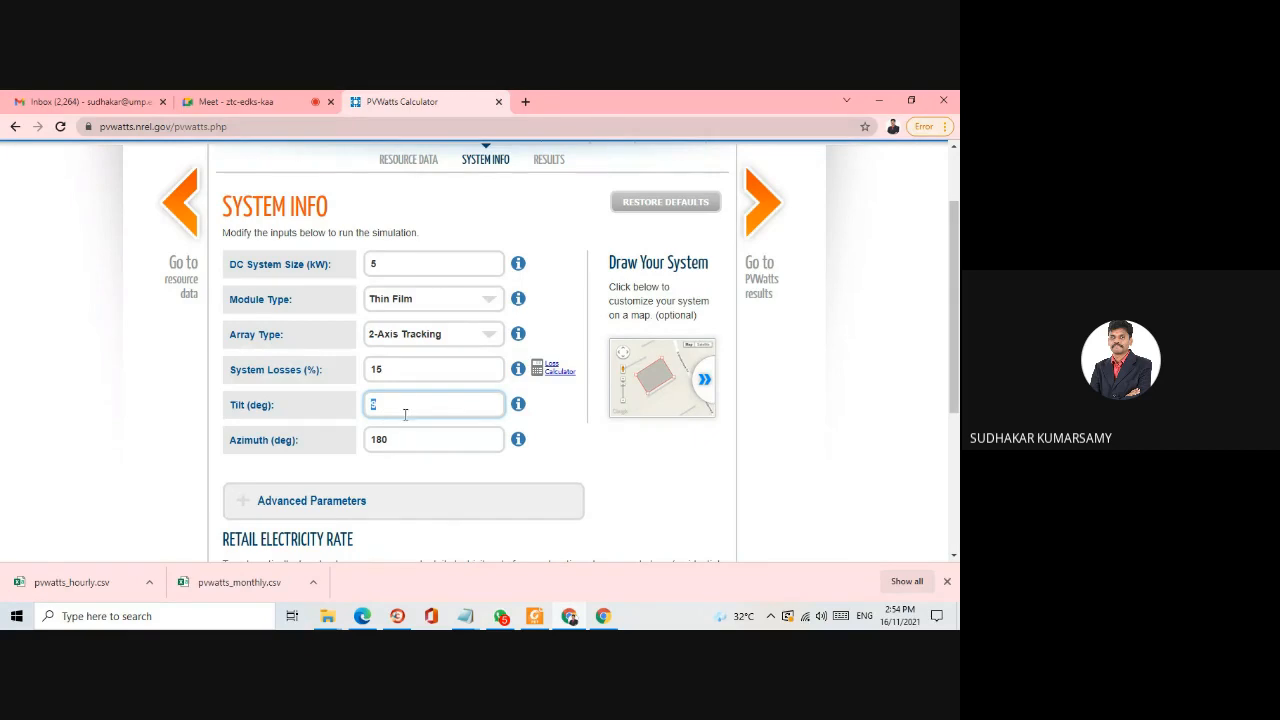
# - Review the System Info inputs for the Kuantan system, from the DC system size to the retail electricity rate
pyautogui.scroll(2, 401, 376)
pyautogui.scroll(-3, 401, 376)
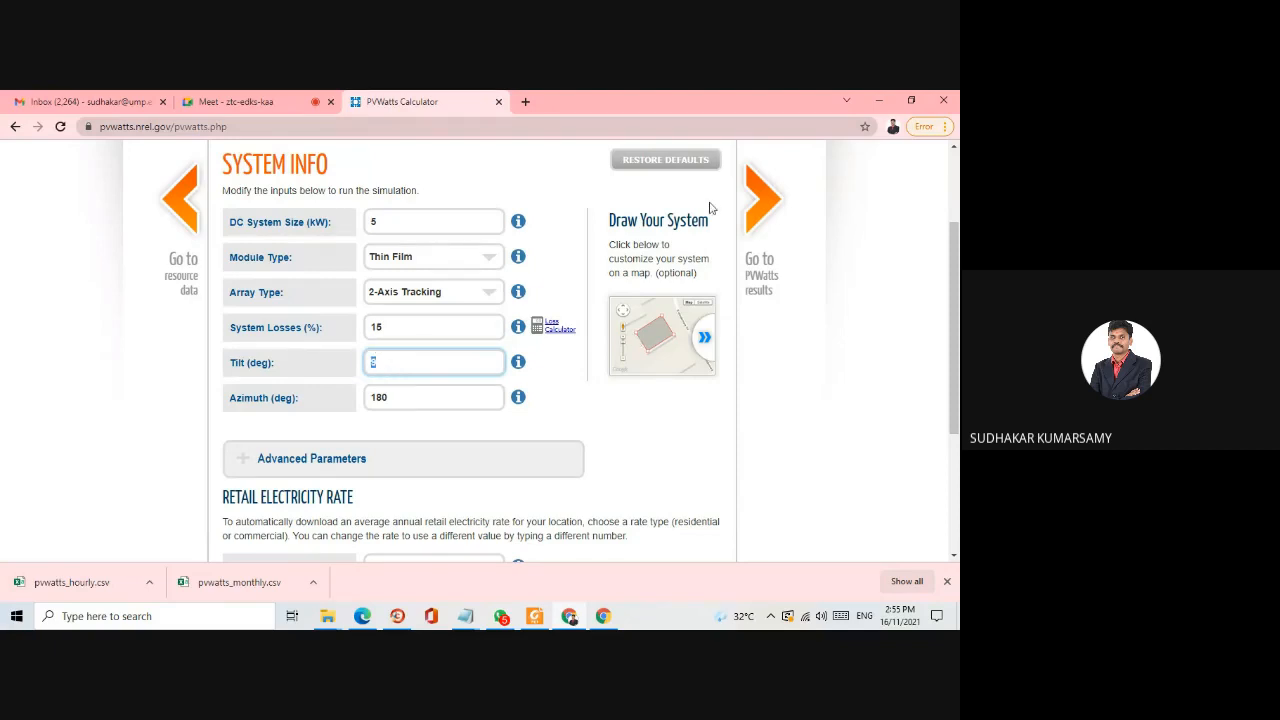
pyautogui.scroll(1, 383, 391)
pyautogui.scroll(2, 383, 391)
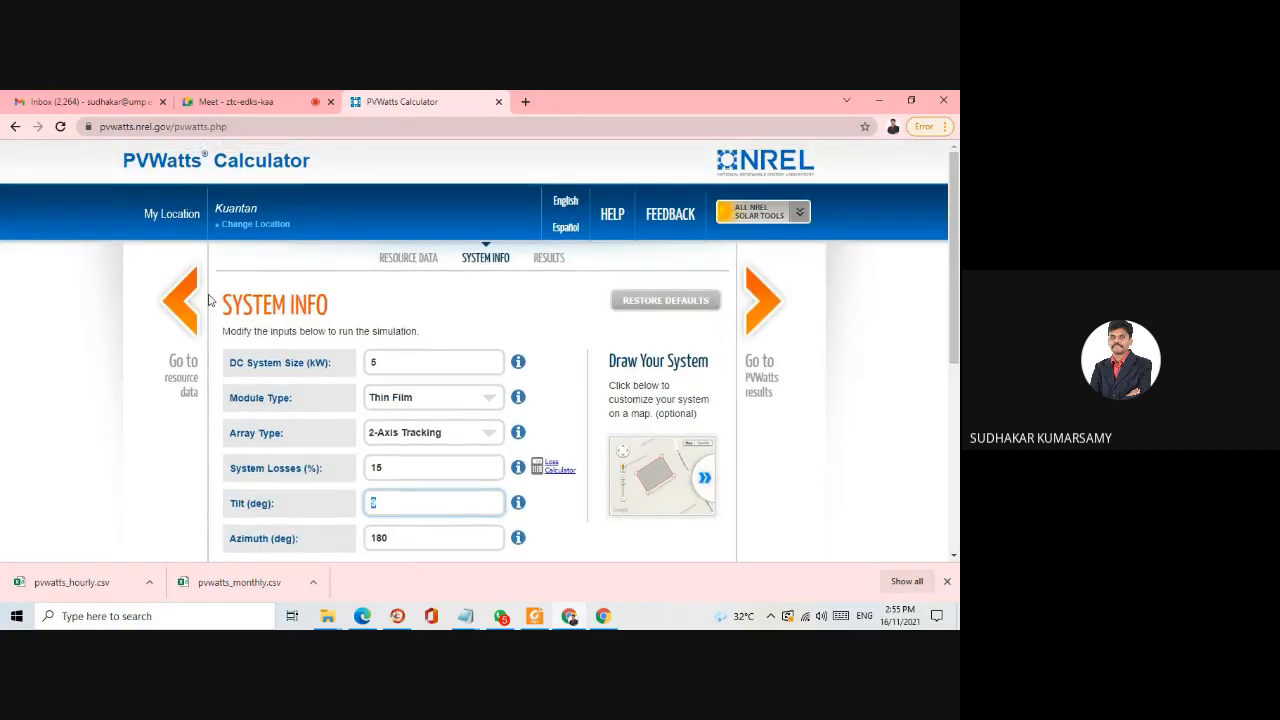
pyautogui.scroll(-2, 391, 463)
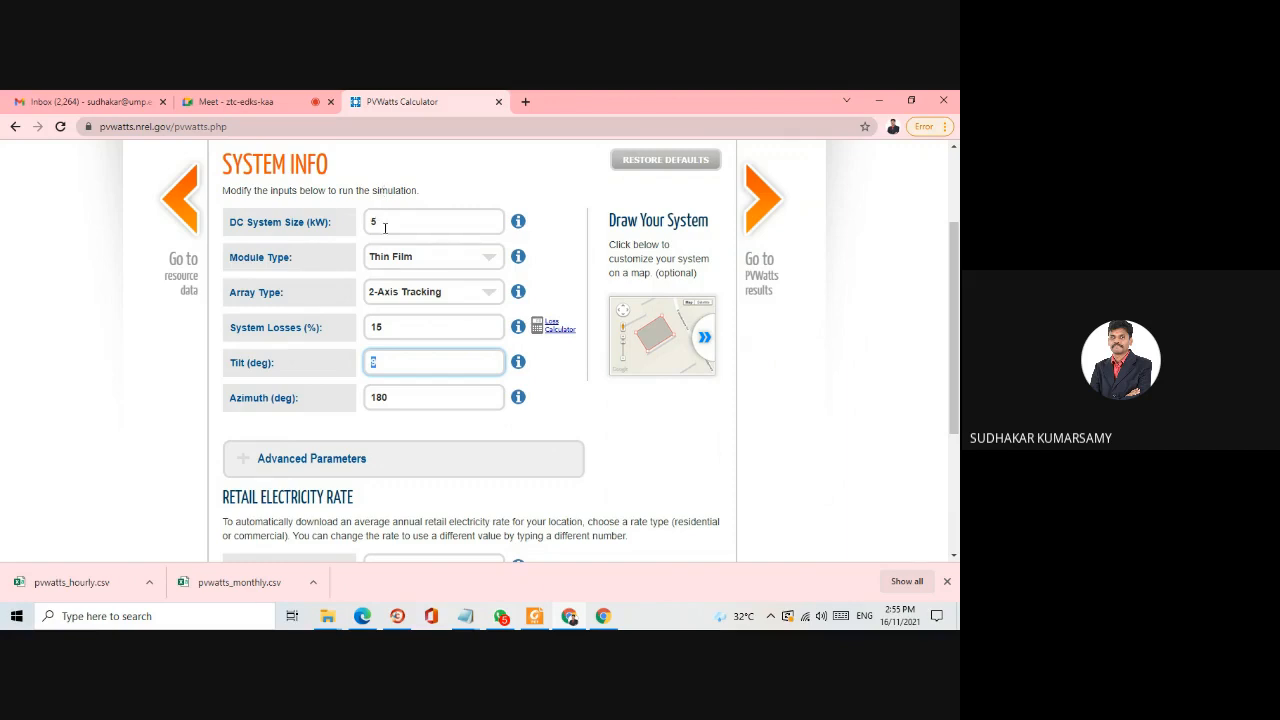
pyautogui.scroll(-3, 334, 360)
pyautogui.scroll(2, 363, 331)
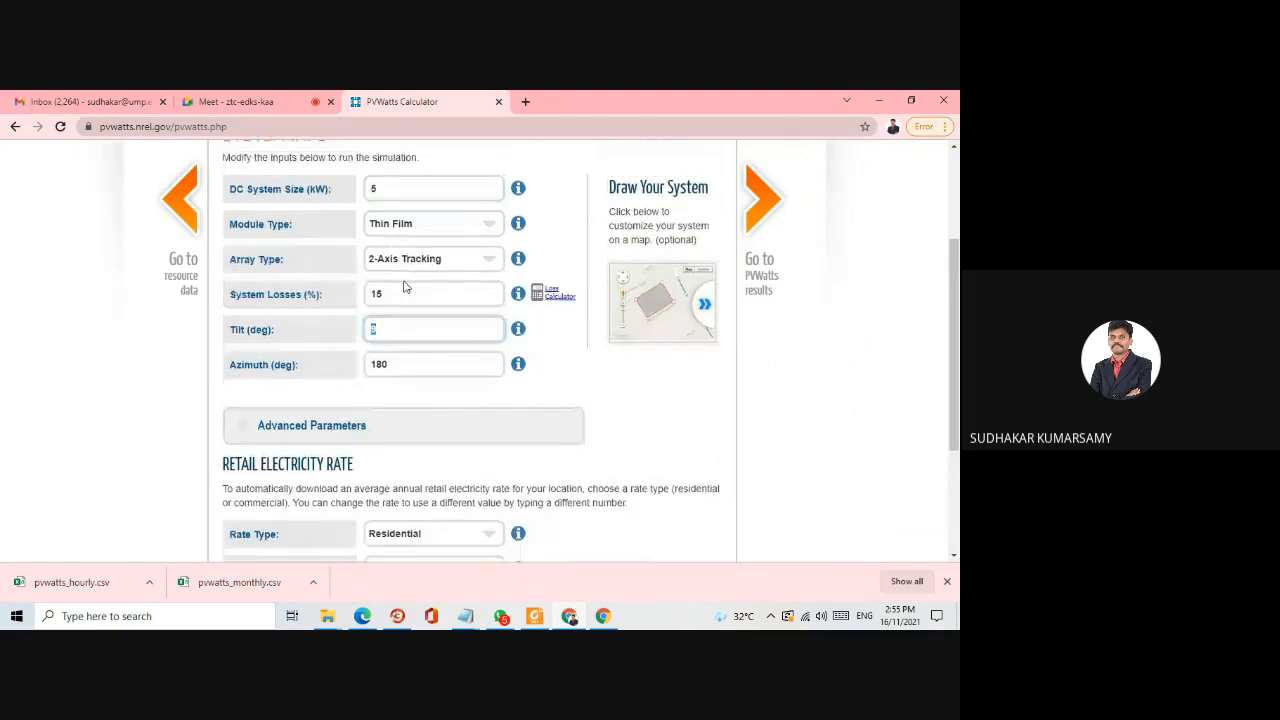
pyautogui.scroll(3, 404, 287)
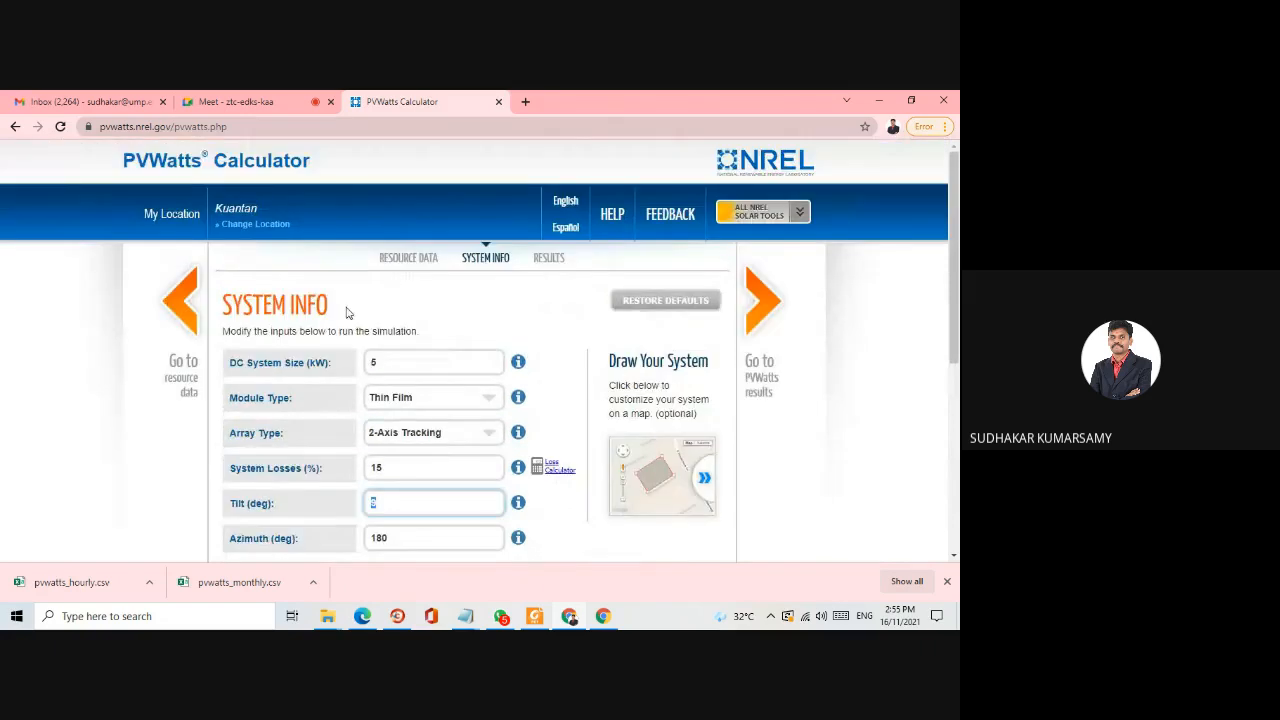
# - Go back to the Solar Resource Data page and examine the data site used for Kuantan
pyautogui.click(180, 312)
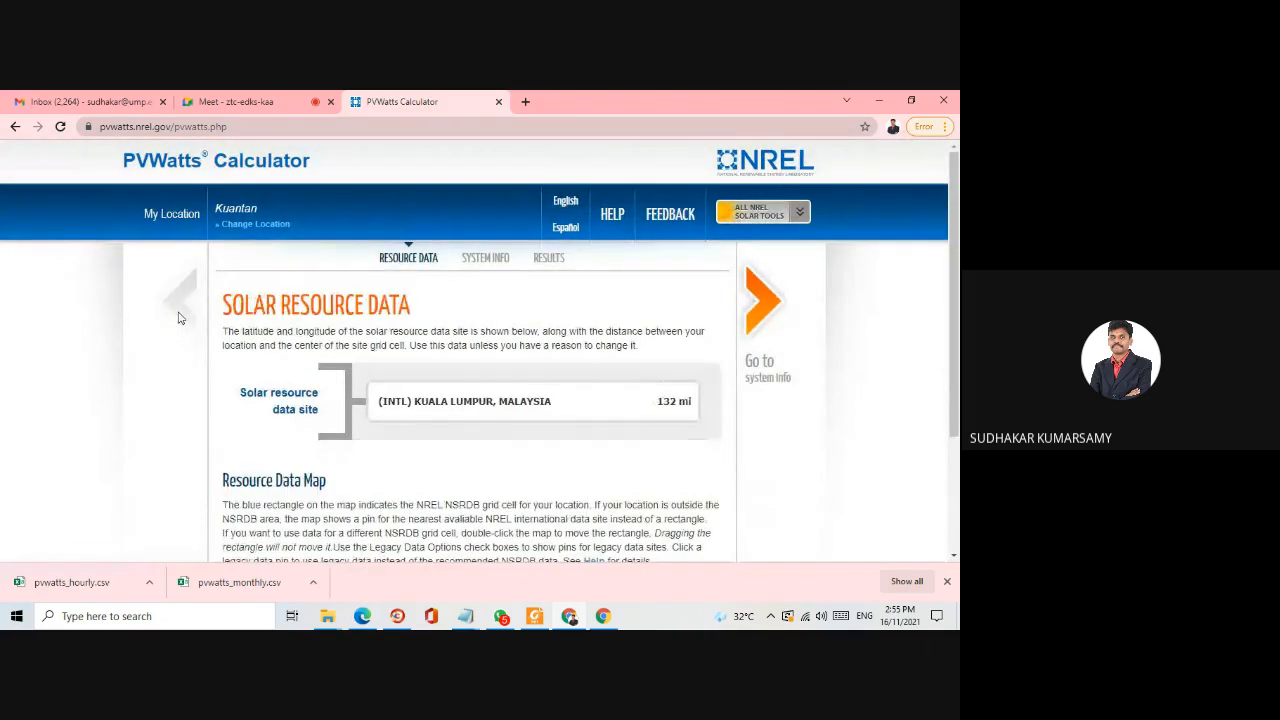
pyautogui.scroll(-2, 276, 382)
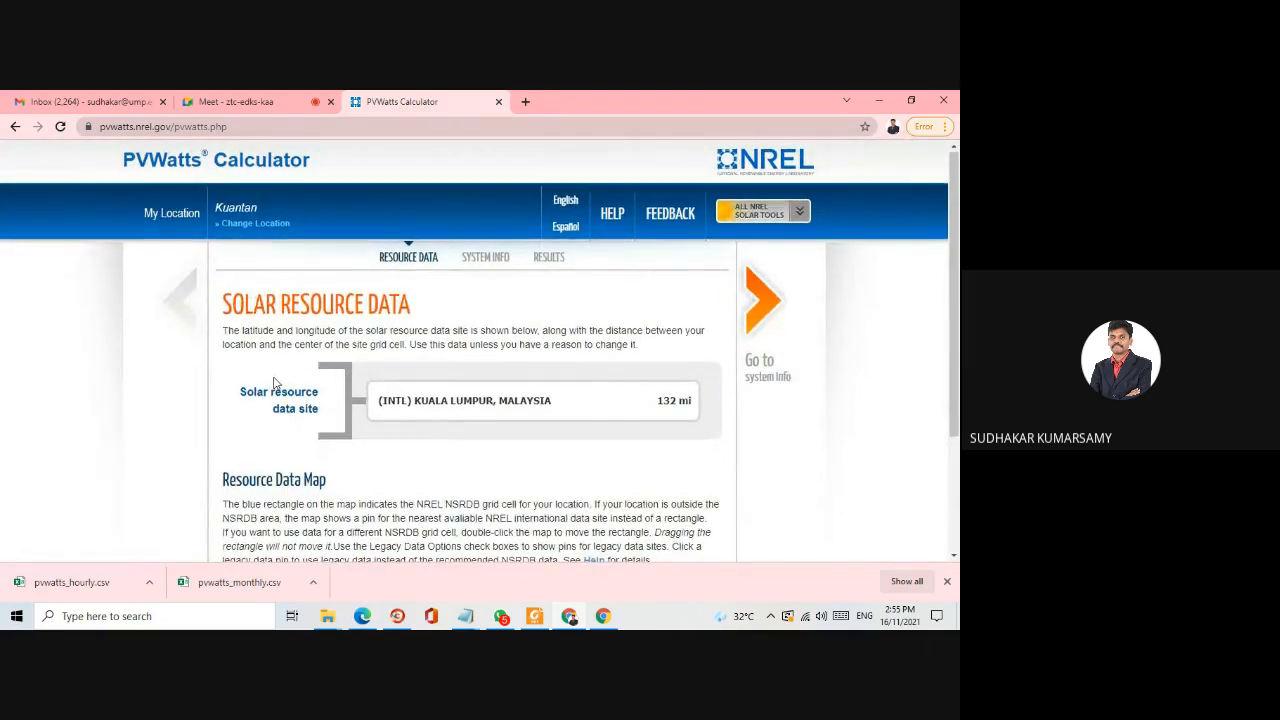
pyautogui.scroll(2, 276, 382)
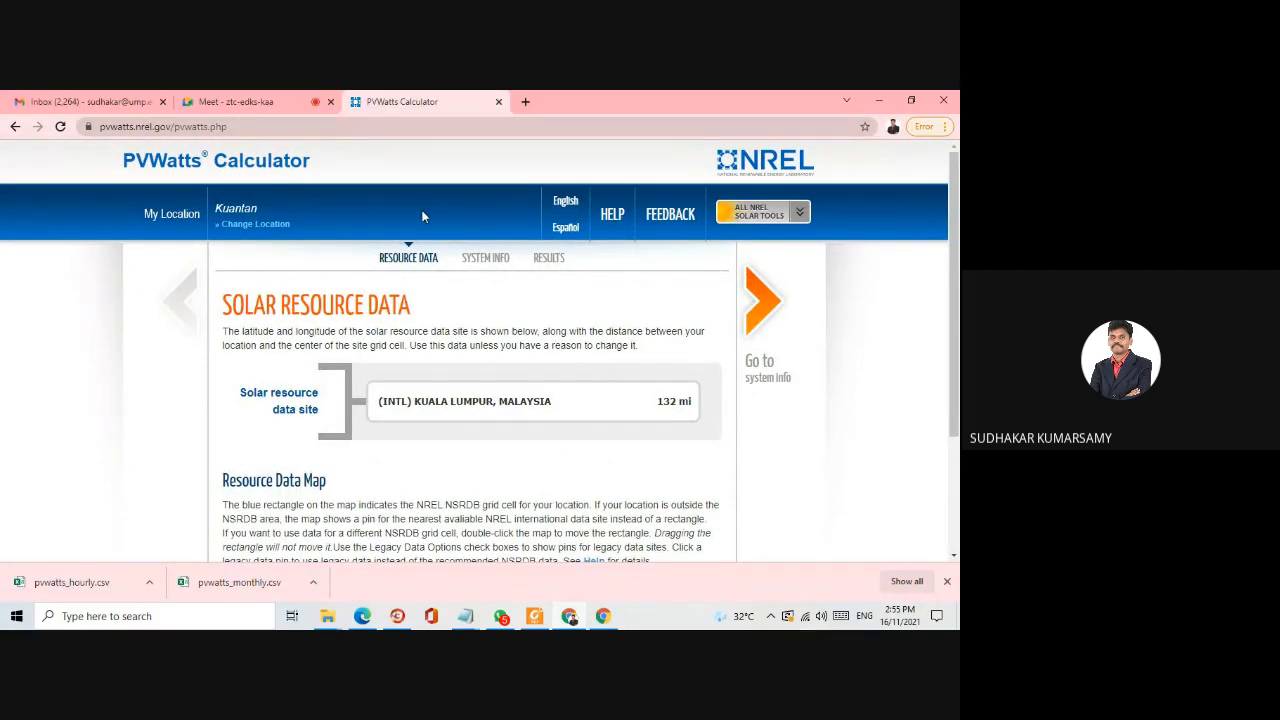
# - Open Google in a new browser tab and search for PVGIS
pyautogui.click(525, 101)
pyautogui.click(360, 420)
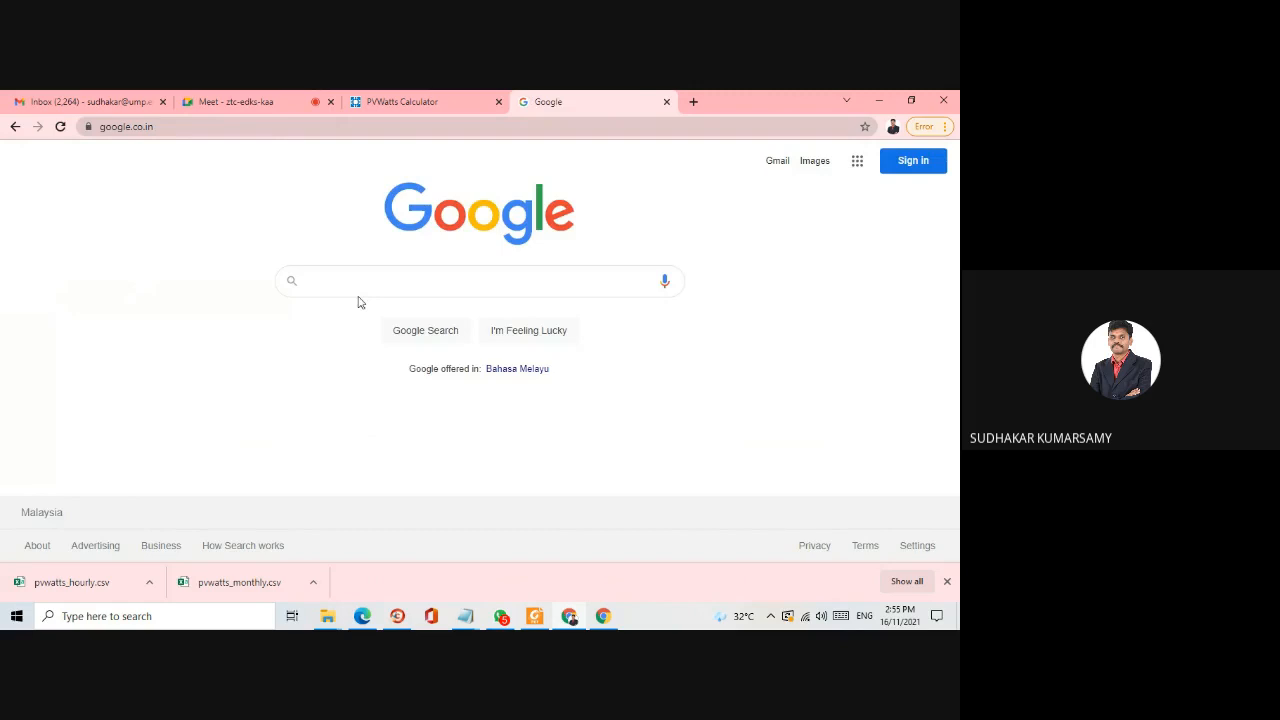
pyautogui.click(358, 280)
pyautogui.write('PVGIS')
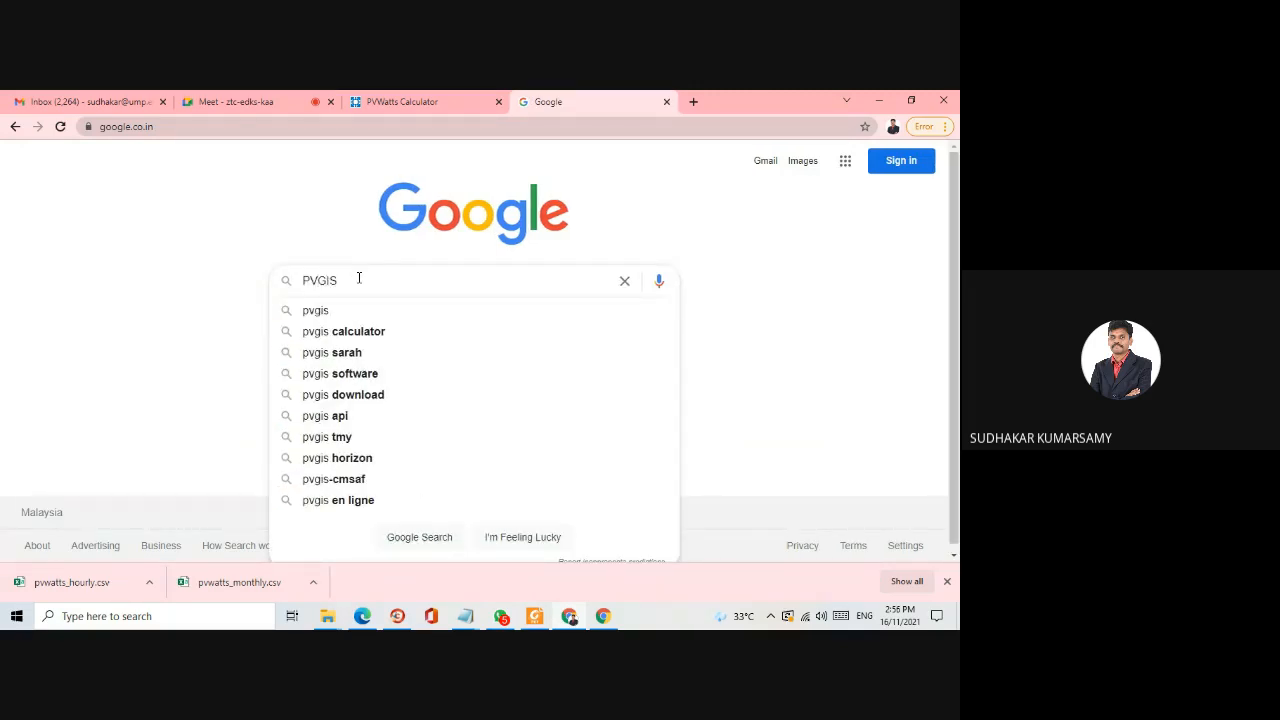
pyautogui.press('Return')
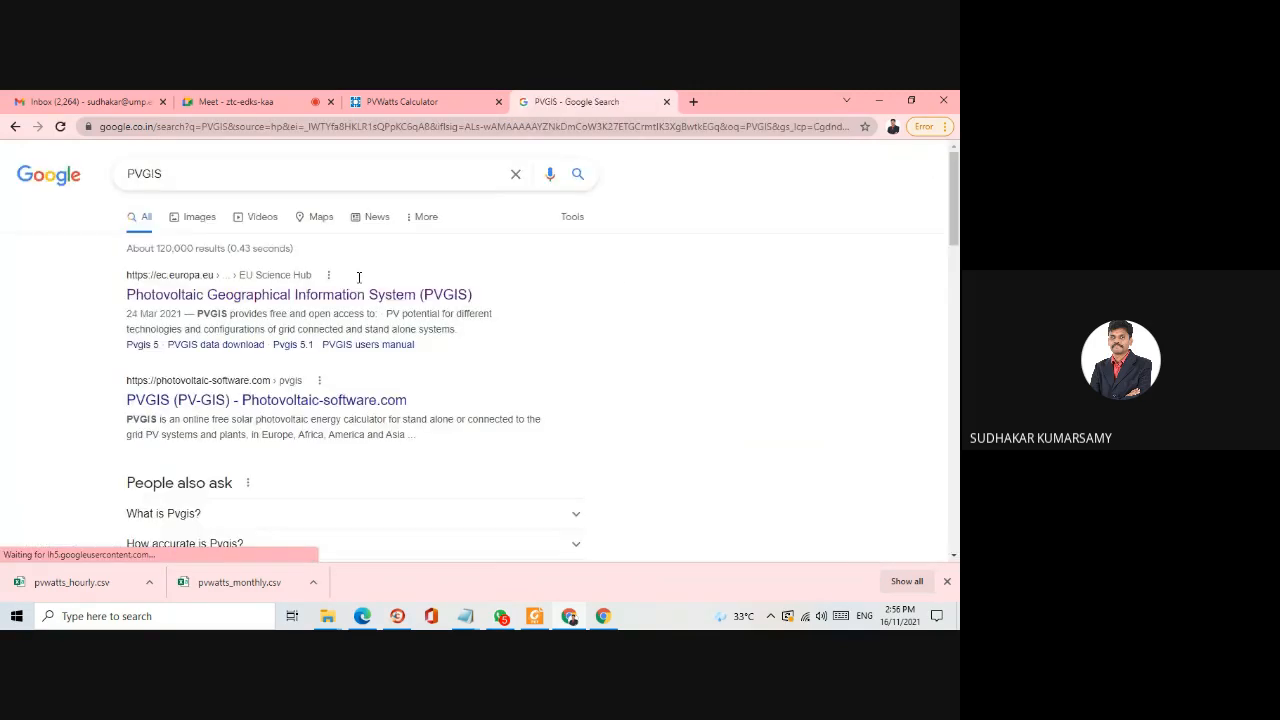
# - Open the Photovoltaic Geographical Information System (PVGIS) result from the EU Science Hub in a separate tab and switch to it
pyautogui.rightClick(268, 304)
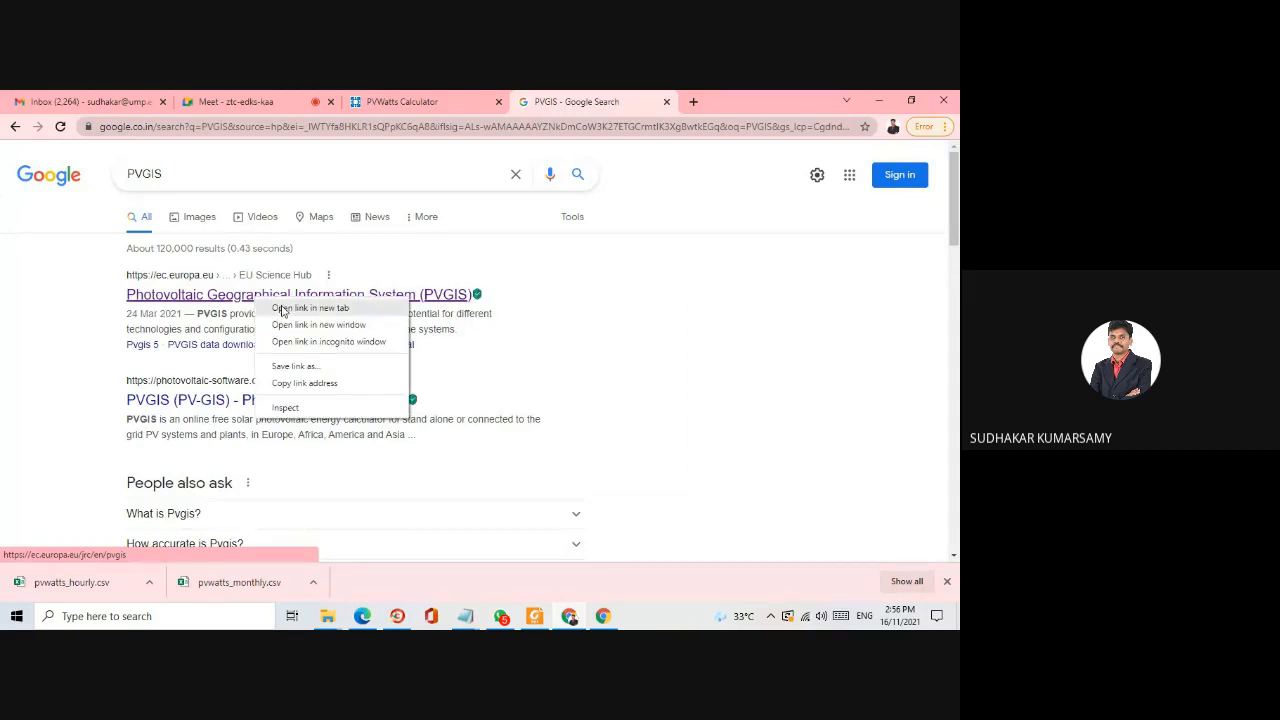
pyautogui.click(283, 309)
pyautogui.scroll(-3, 285, 310)
pyautogui.scroll(2, 286, 308)
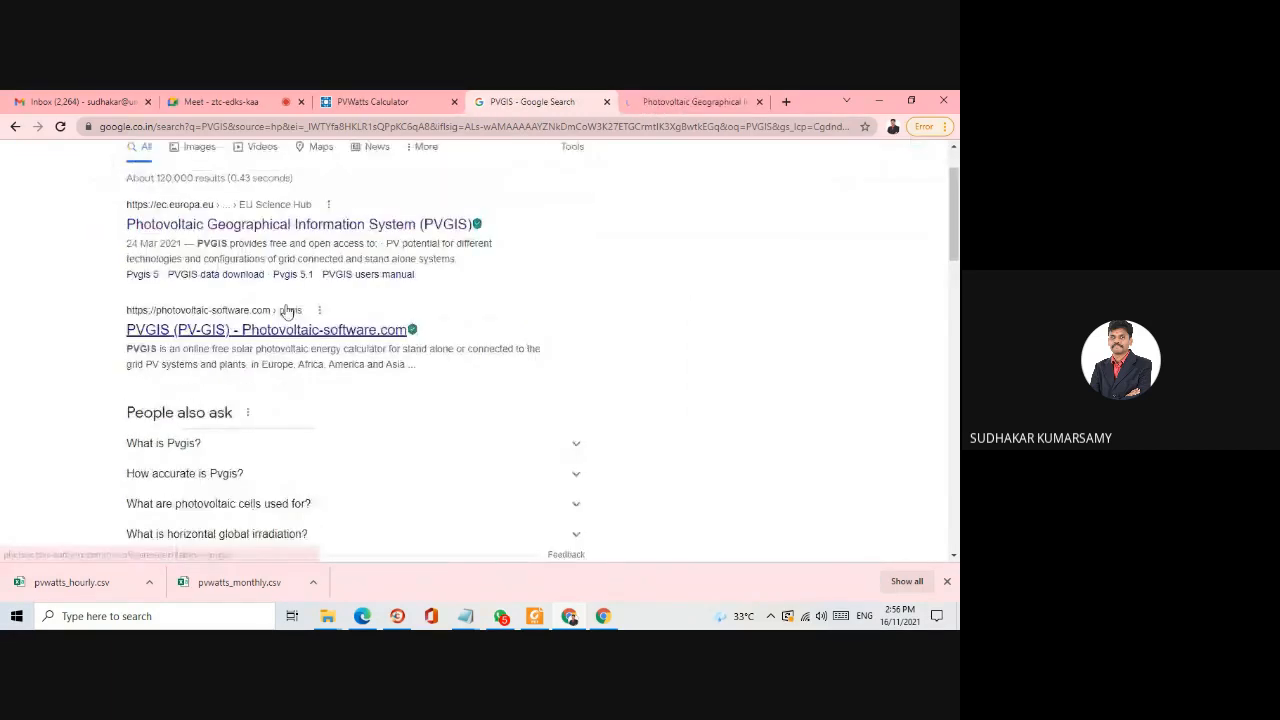
pyautogui.scroll(-3, 286, 308)
pyautogui.scroll(3, 326, 308)
pyautogui.click(665, 96)
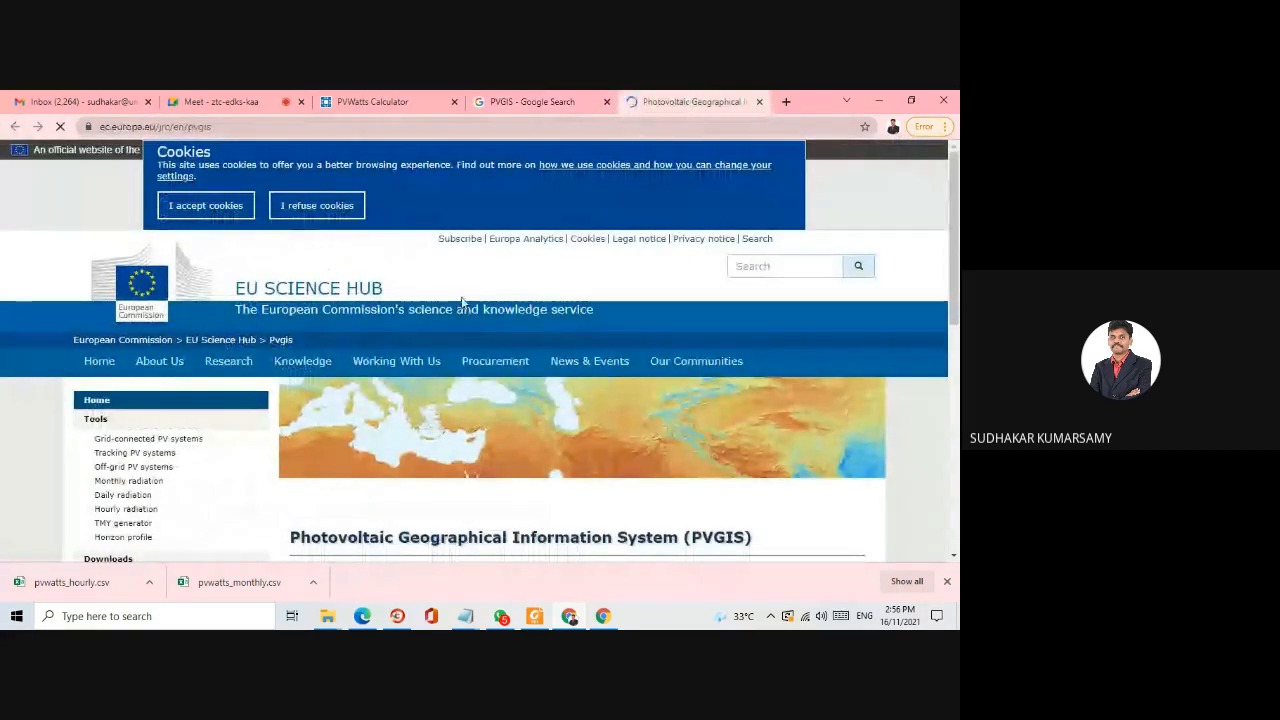
# - Look over the tools offered on the PVGIS home page and open the PV Performance tool
pyautogui.scroll(-5, 463, 303)
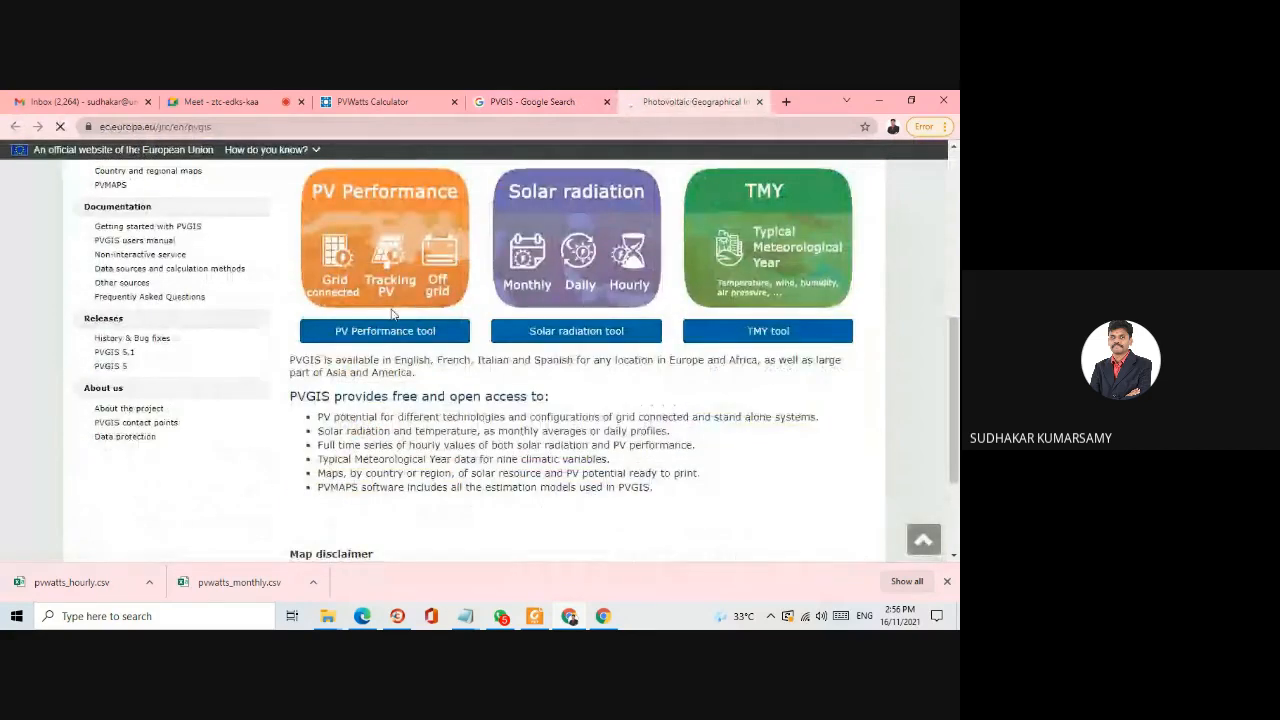
pyautogui.scroll(2, 672, 240)
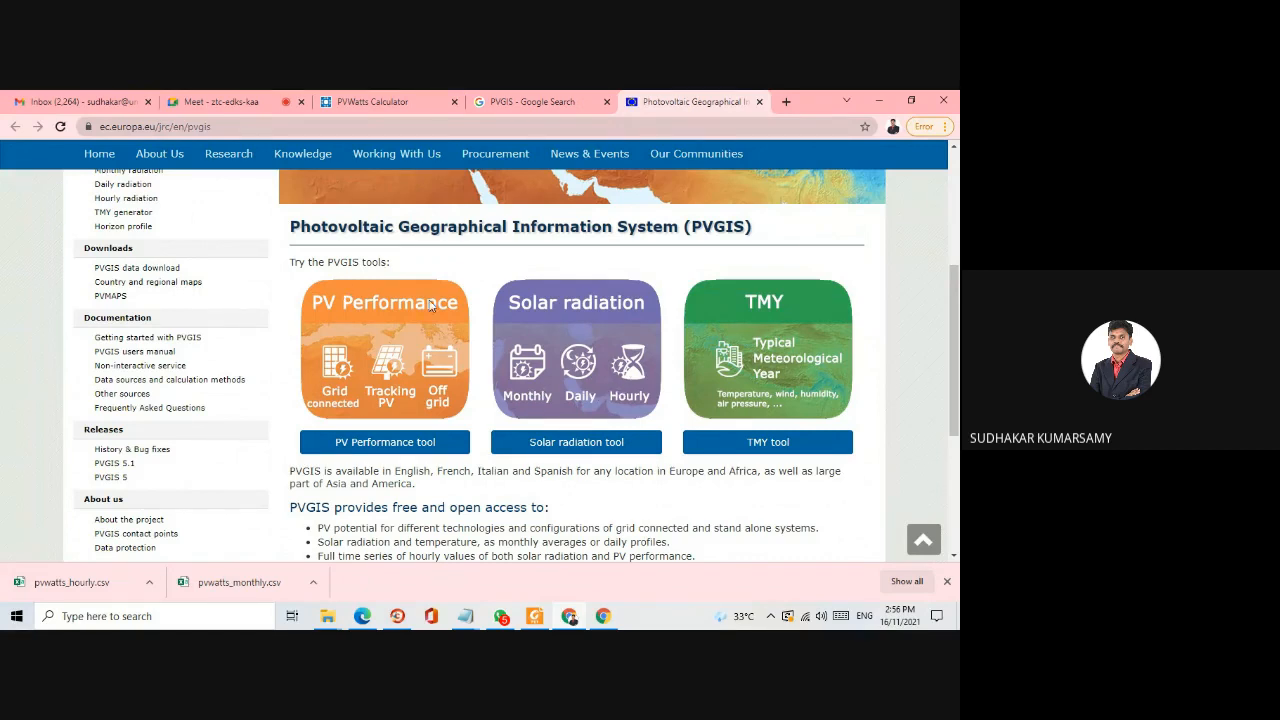
pyautogui.scroll(-1, 375, 295)
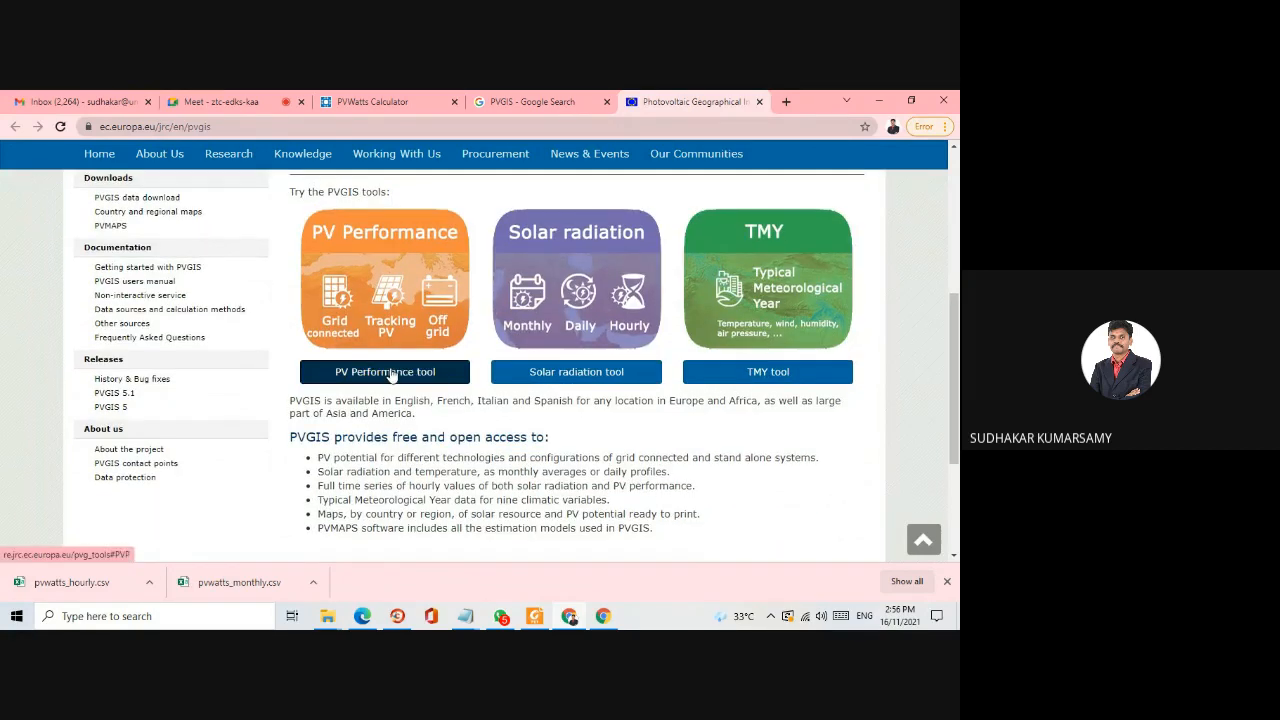
pyautogui.click(391, 373)
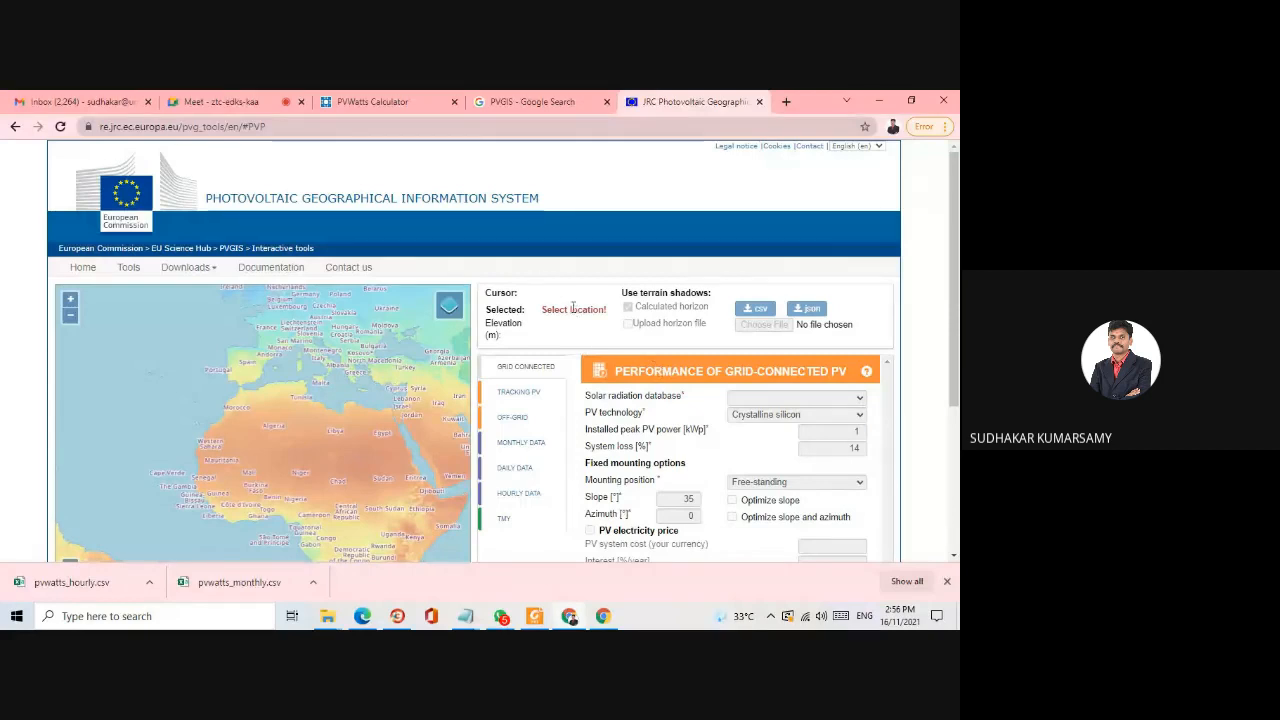
# - Find Kuantan on Peninsular Malaysia's east coast in the map and select it as the PV system location
pyautogui.scroll(-5, 576, 306)
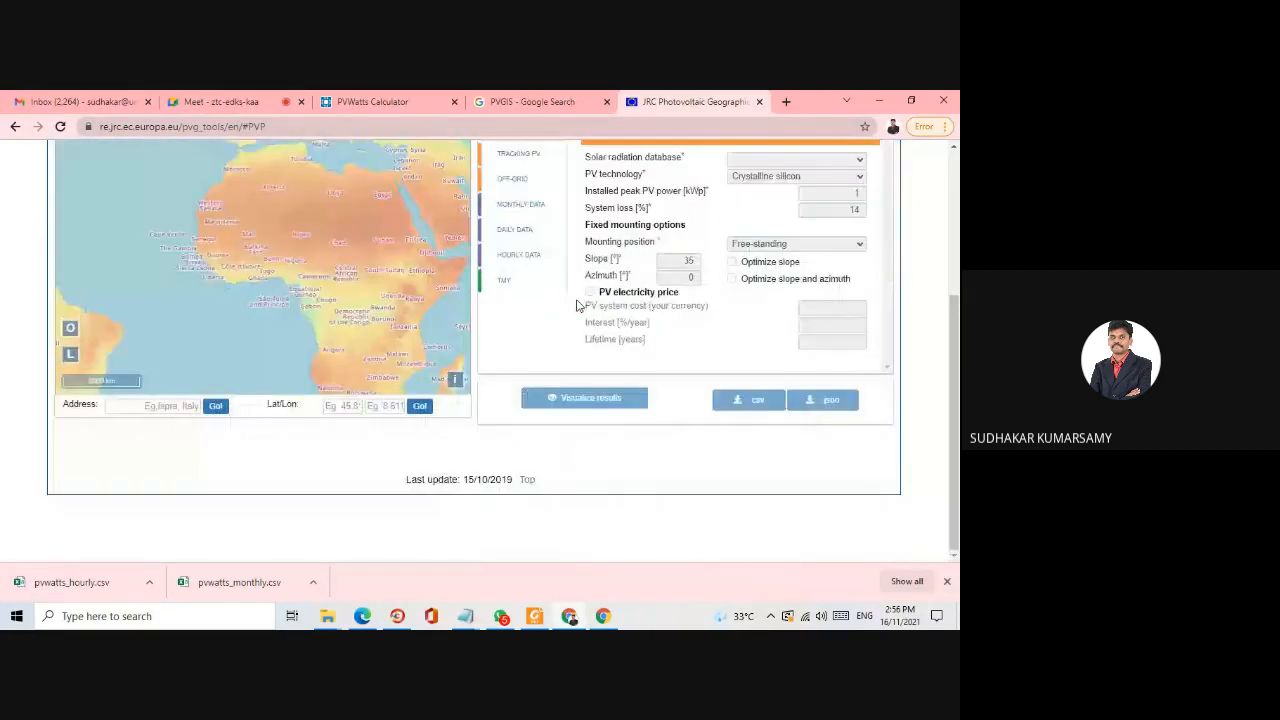
pyautogui.moveTo(364, 304); pyautogui.dragTo(226, 286)
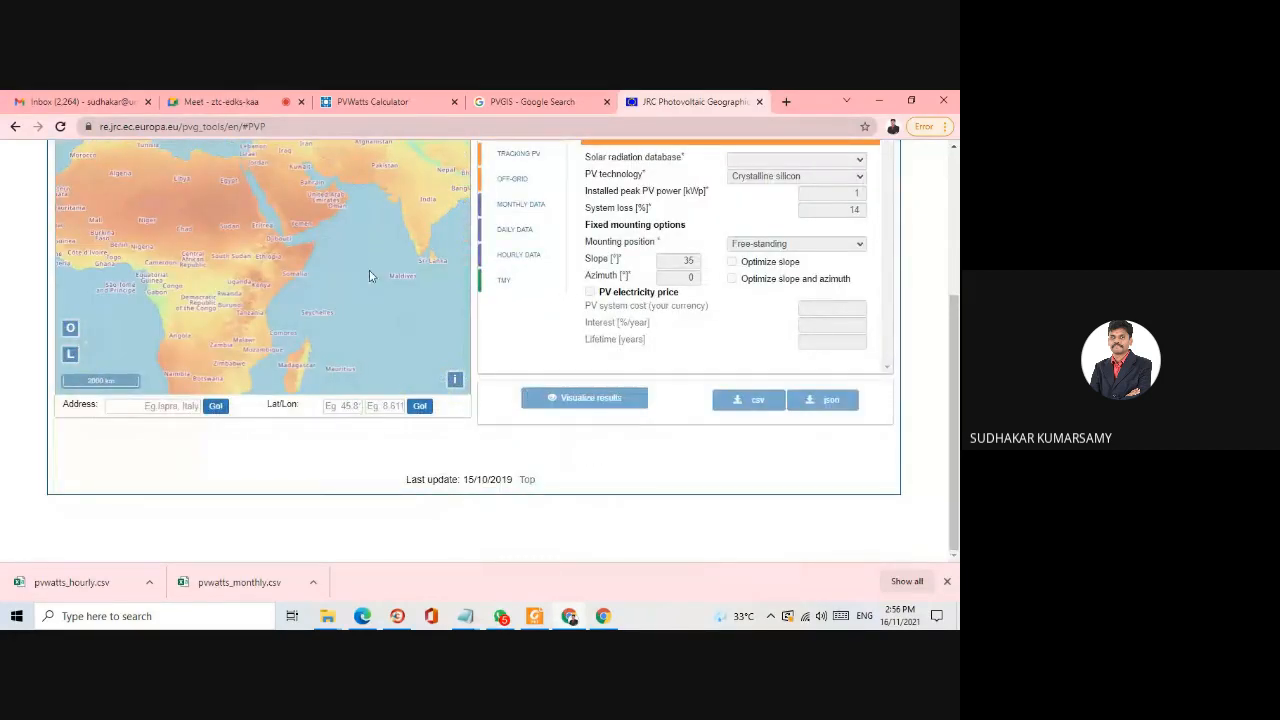
pyautogui.moveTo(372, 275); pyautogui.dragTo(229, 313)
pyautogui.moveTo(338, 289); pyautogui.dragTo(137, 350)
pyautogui.scroll(1, 136, 350)
pyautogui.scroll(1, 203, 272)
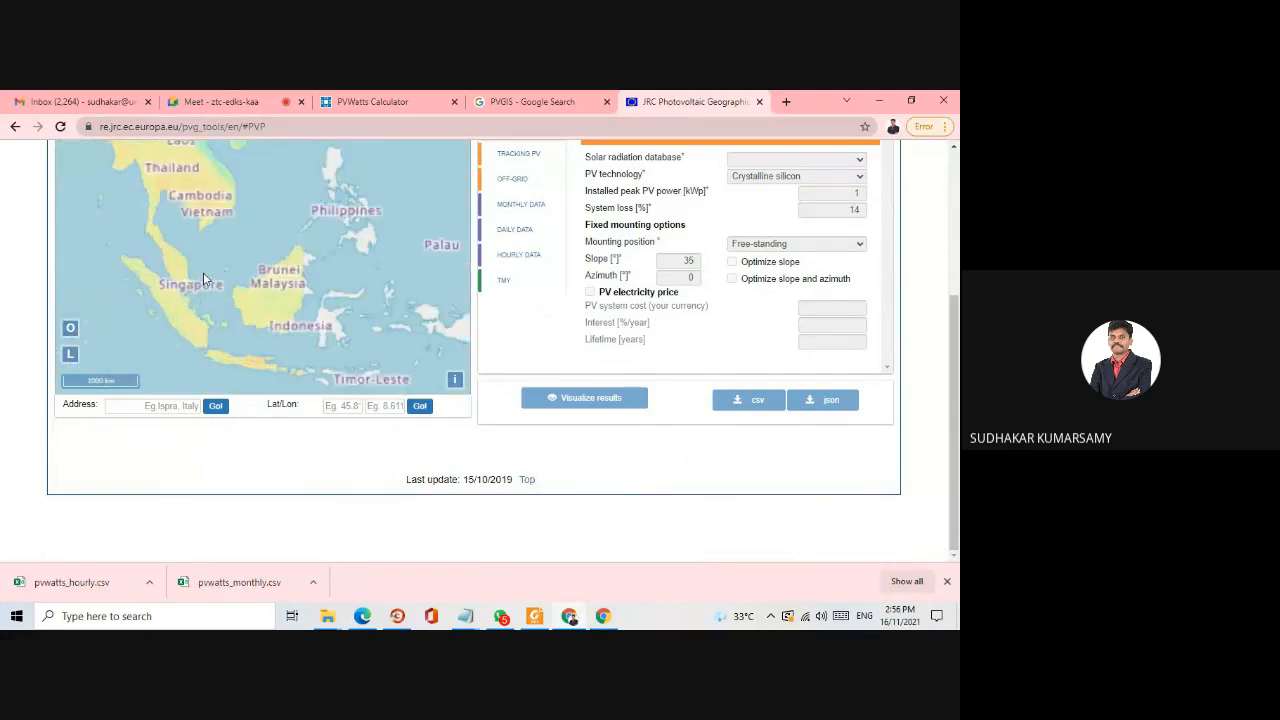
pyautogui.moveTo(203, 255); pyautogui.dragTo(246, 271)
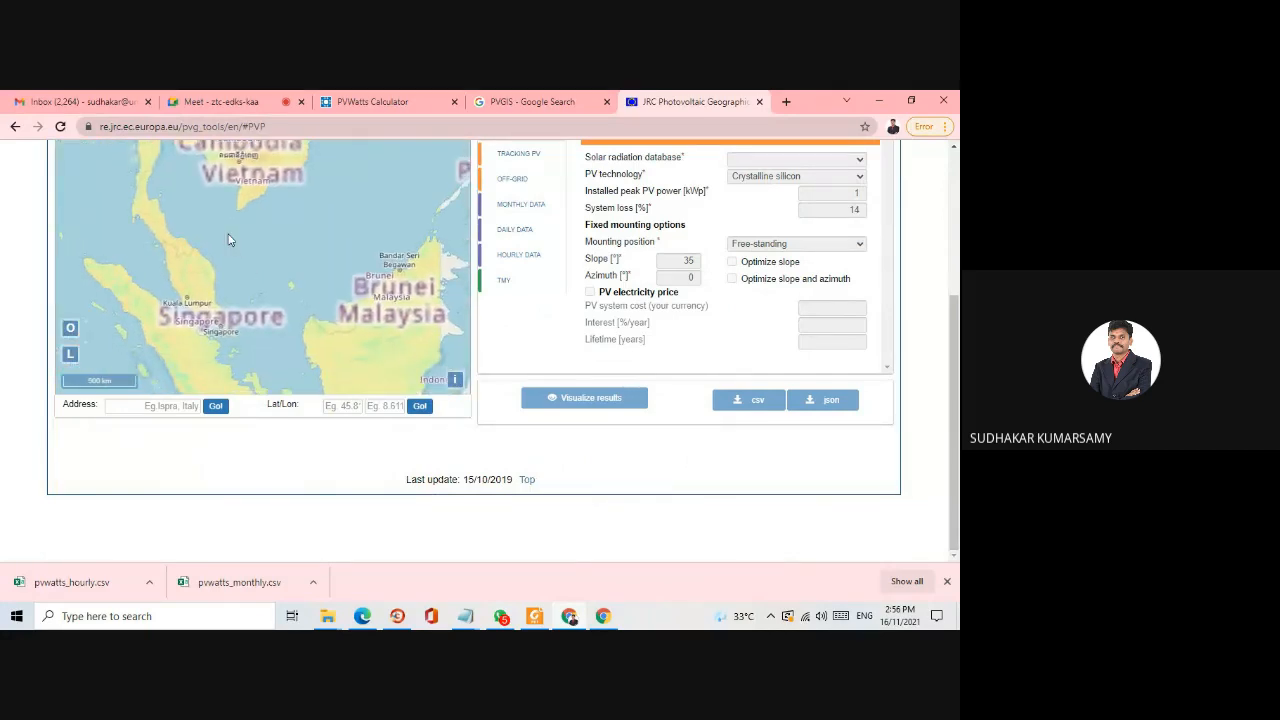
pyautogui.scroll(1, 250, 318)
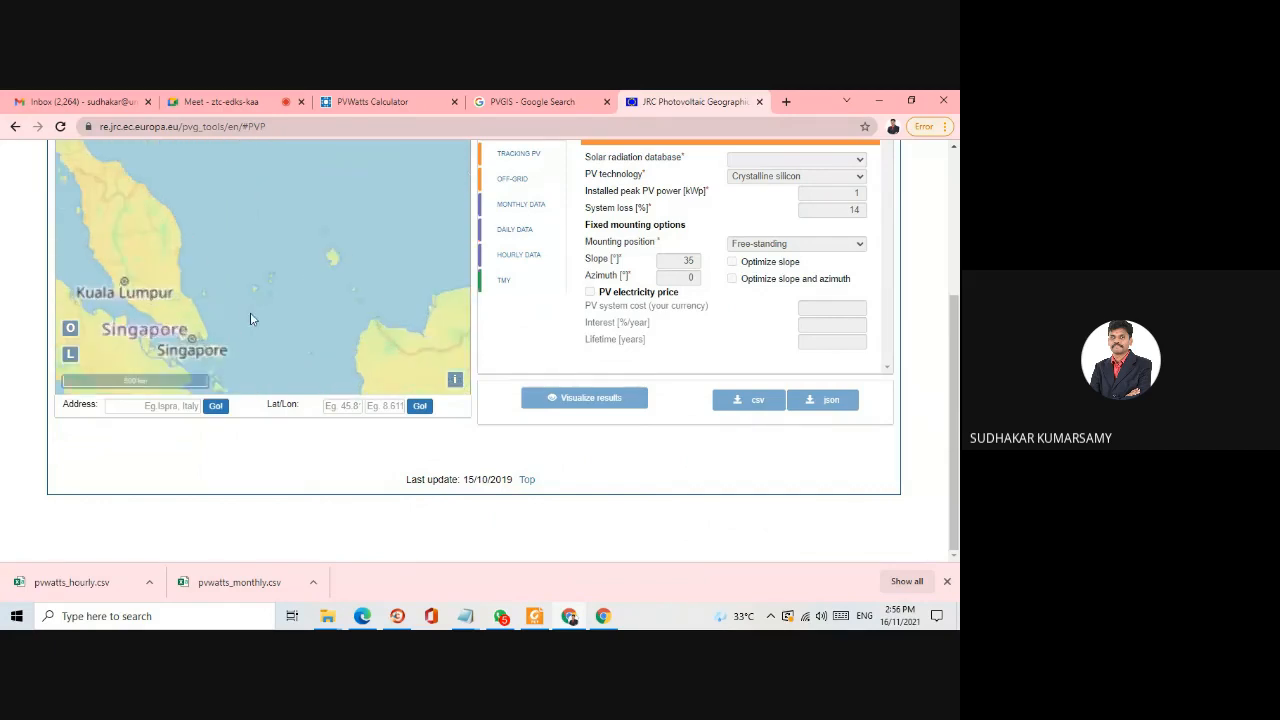
pyautogui.moveTo(250, 318); pyautogui.dragTo(206, 285)
pyautogui.scroll(2, 273, 238)
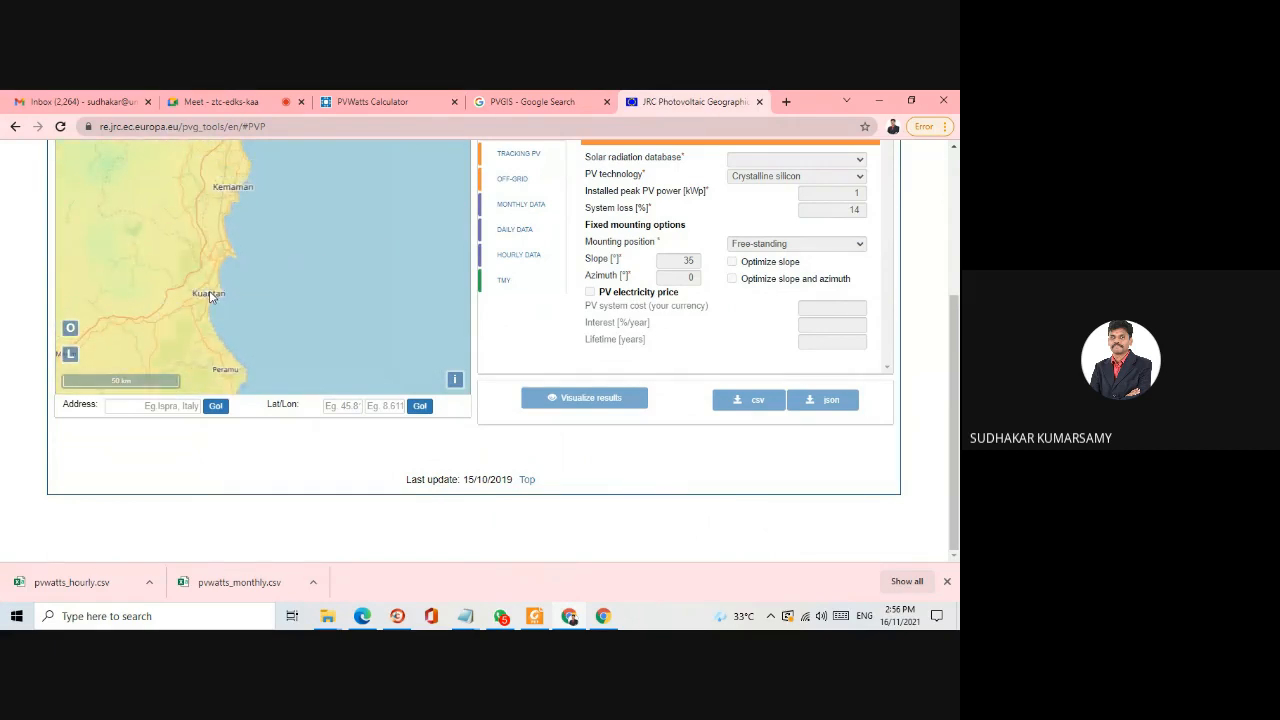
pyautogui.click(210, 293)
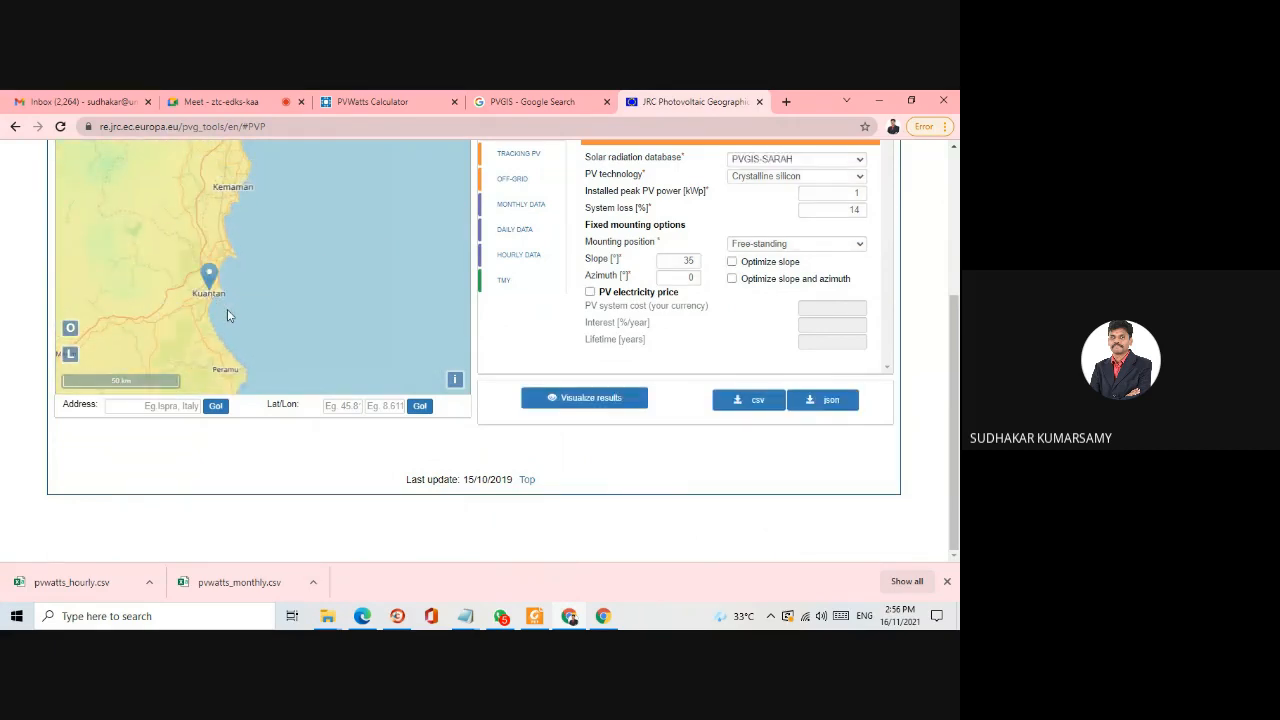
# - Keep crystalline silicon as the PV technology and set the installed peak power to 5 kWp and system loss to 15%
pyautogui.scroll(2, 949, 299)
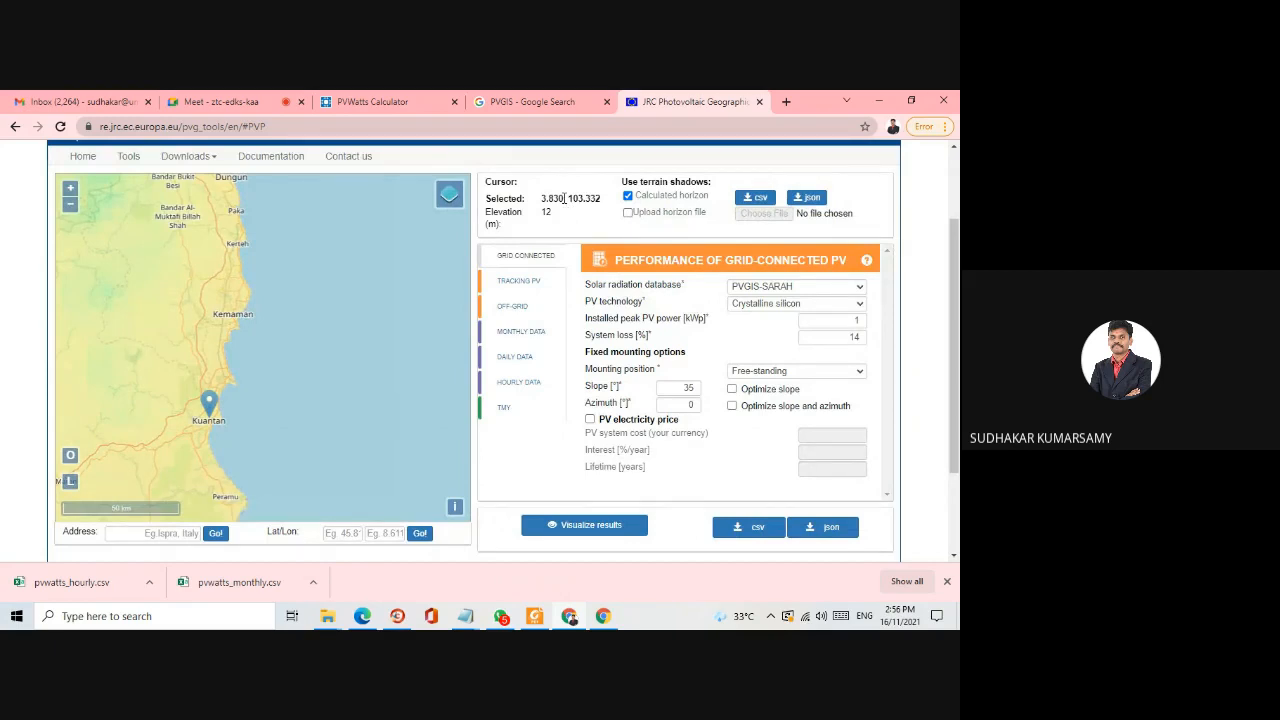
pyautogui.click(840, 305)
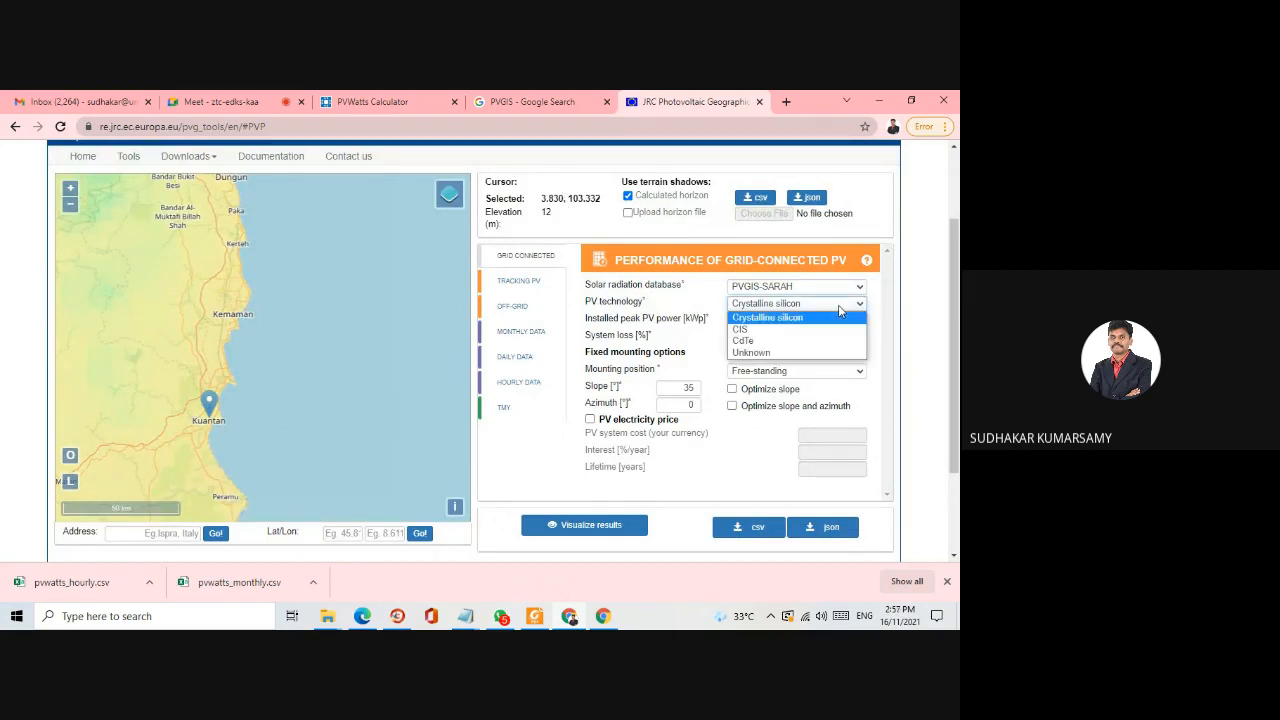
pyautogui.click(765, 318)
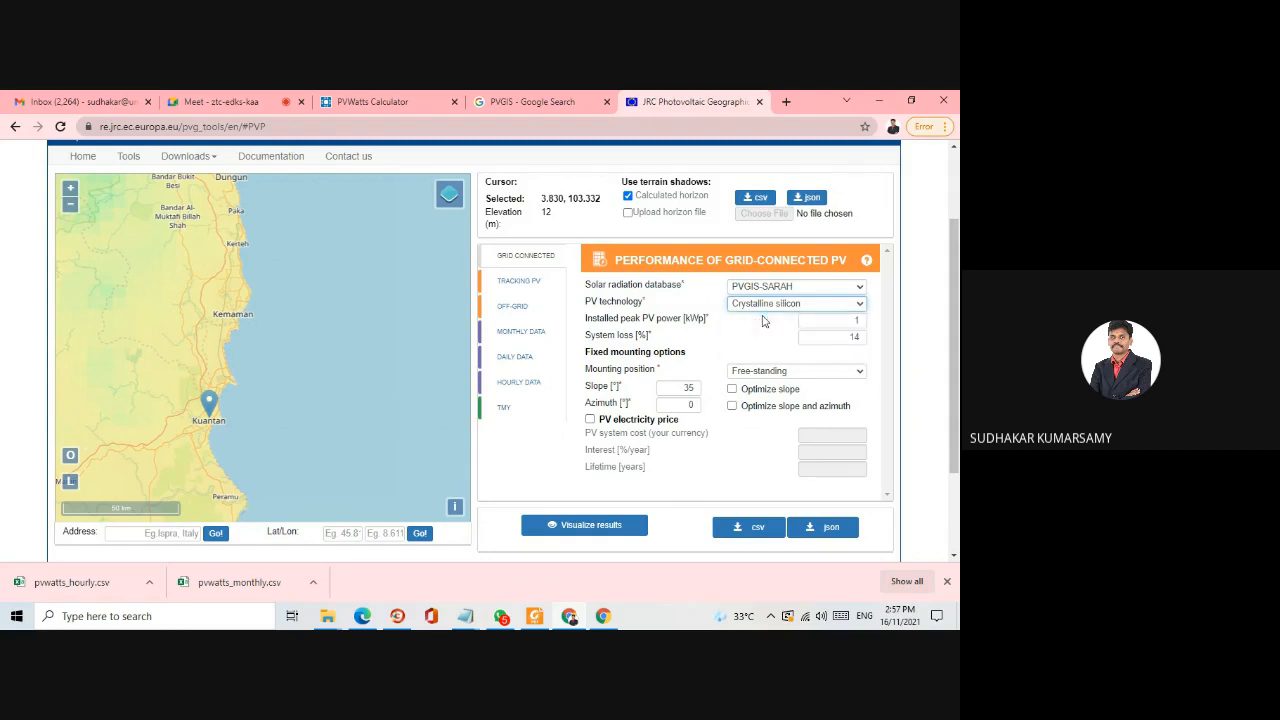
pyautogui.doubleClick(857, 320)
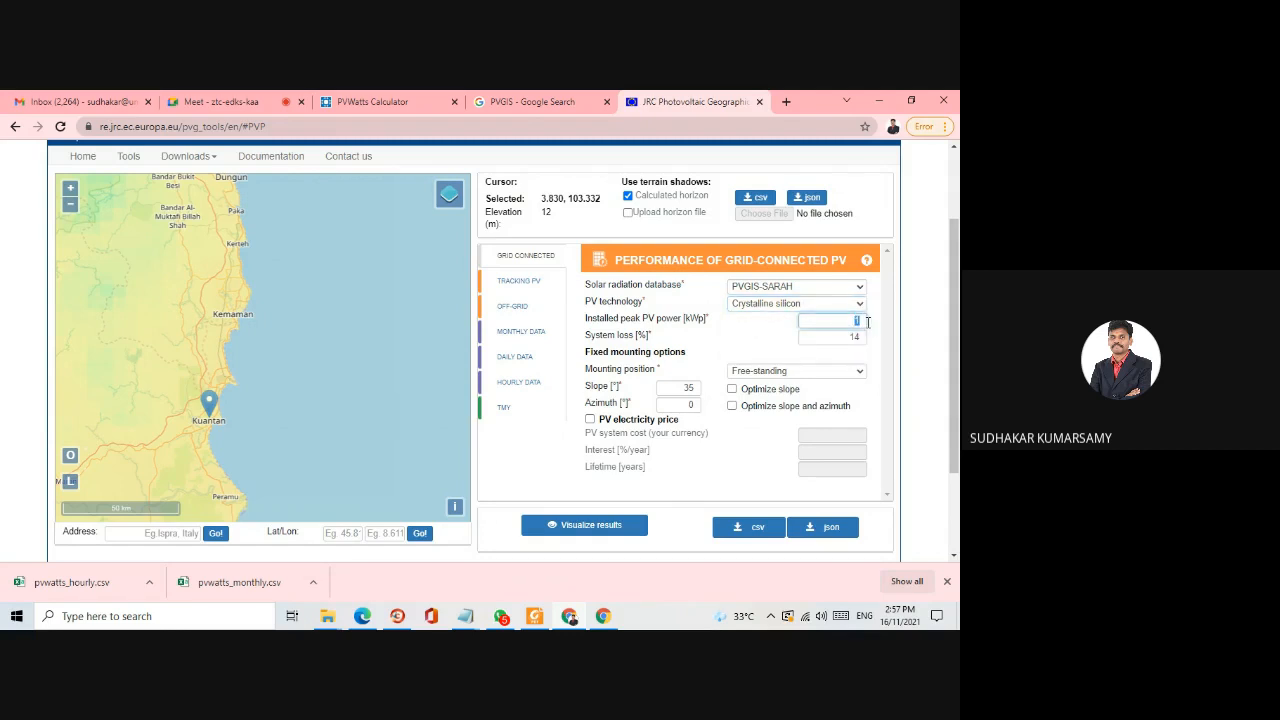
pyautogui.write('5')
pyautogui.doubleClick(853, 338)
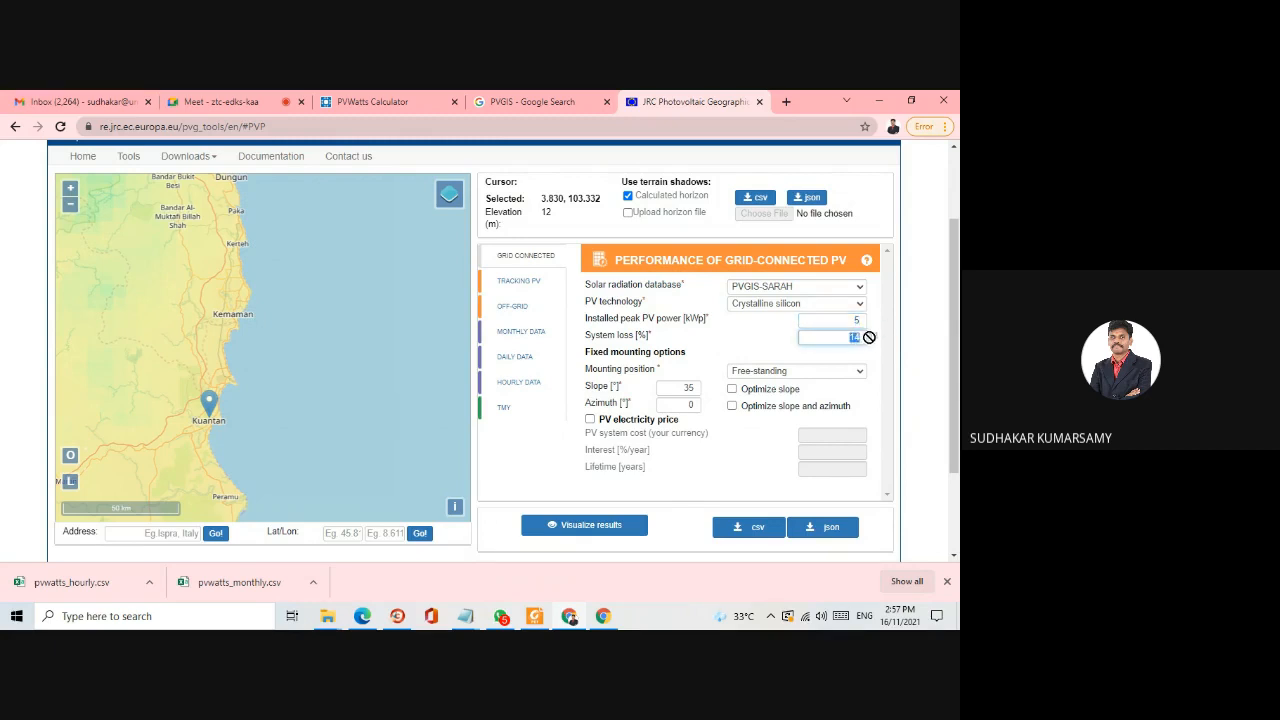
pyautogui.write('15')
pyautogui.click(876, 341)
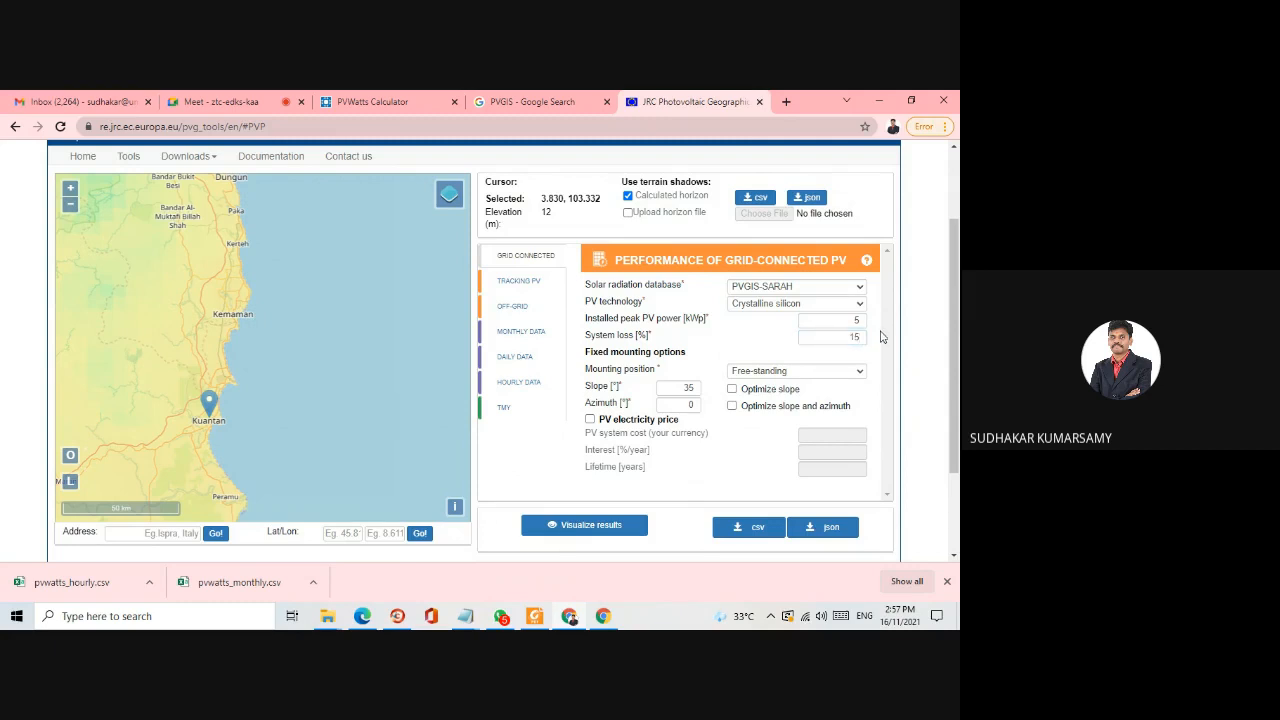
# - Set the mounting position to Building integrated, with a slope of 10° and an azimuth of 180°
pyautogui.click(842, 374)
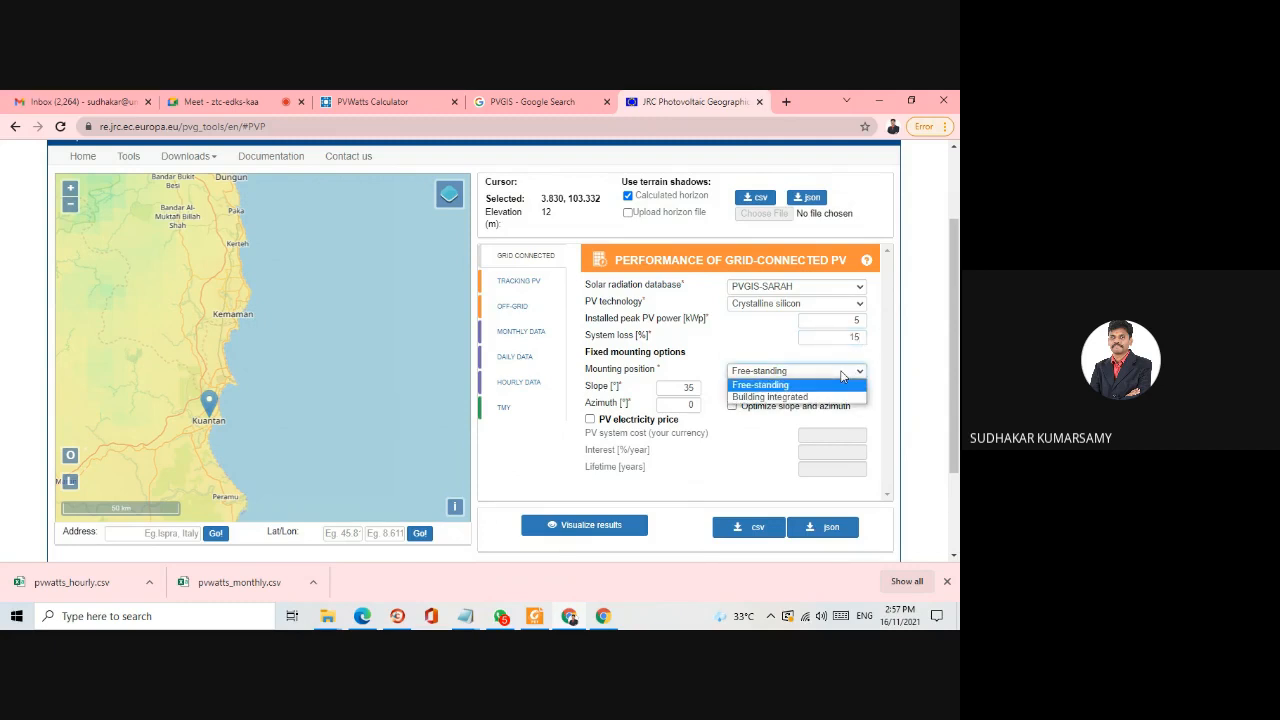
pyautogui.click(787, 397)
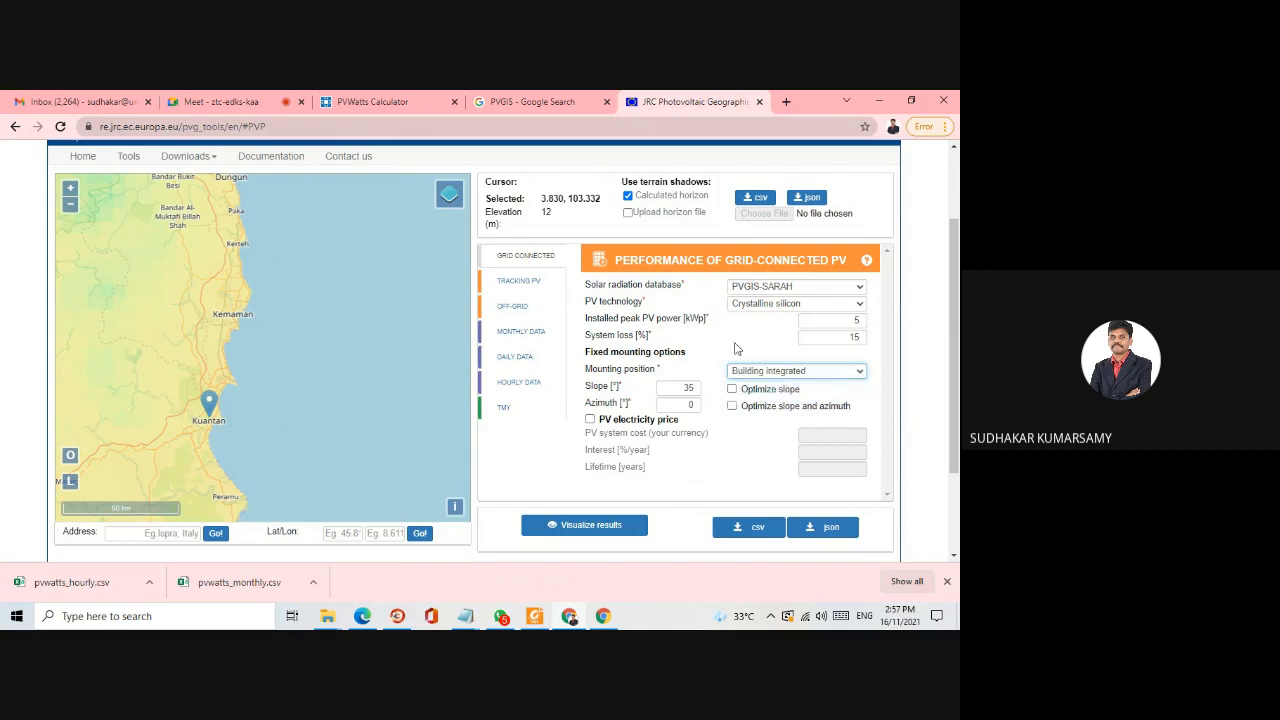
pyautogui.doubleClick(683, 386)
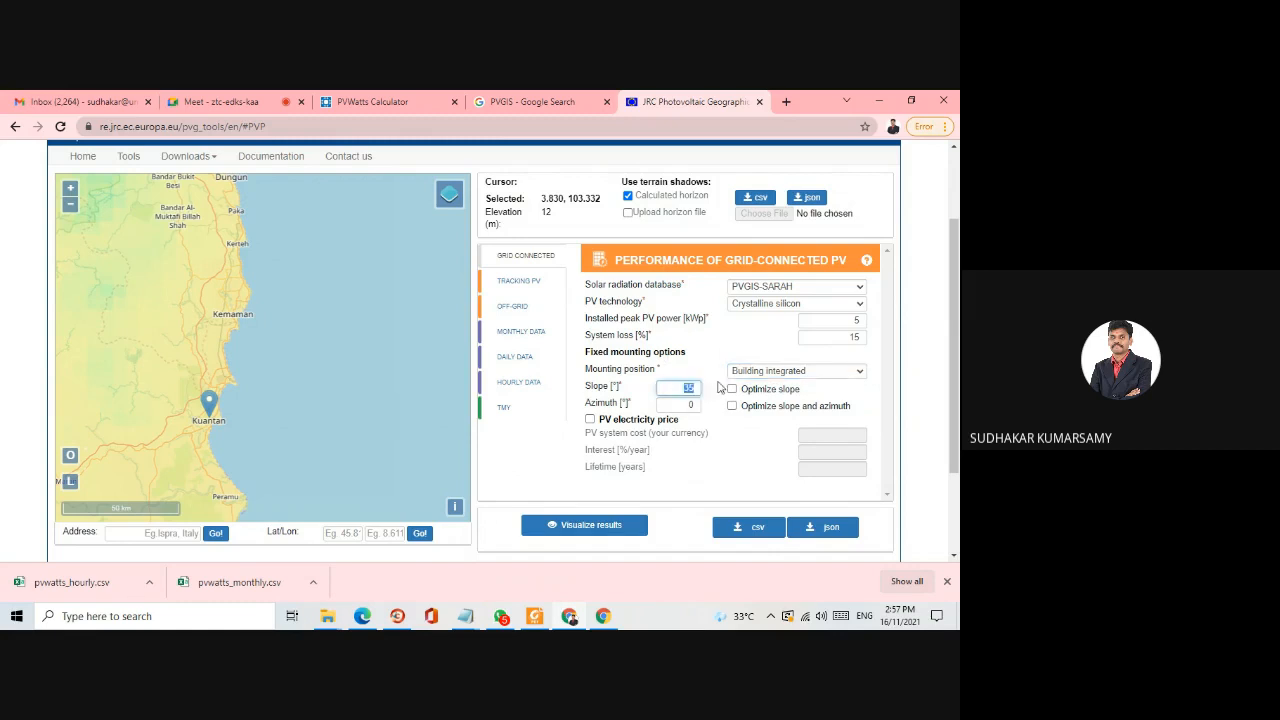
pyautogui.write('10')
pyautogui.doubleClick(690, 403)
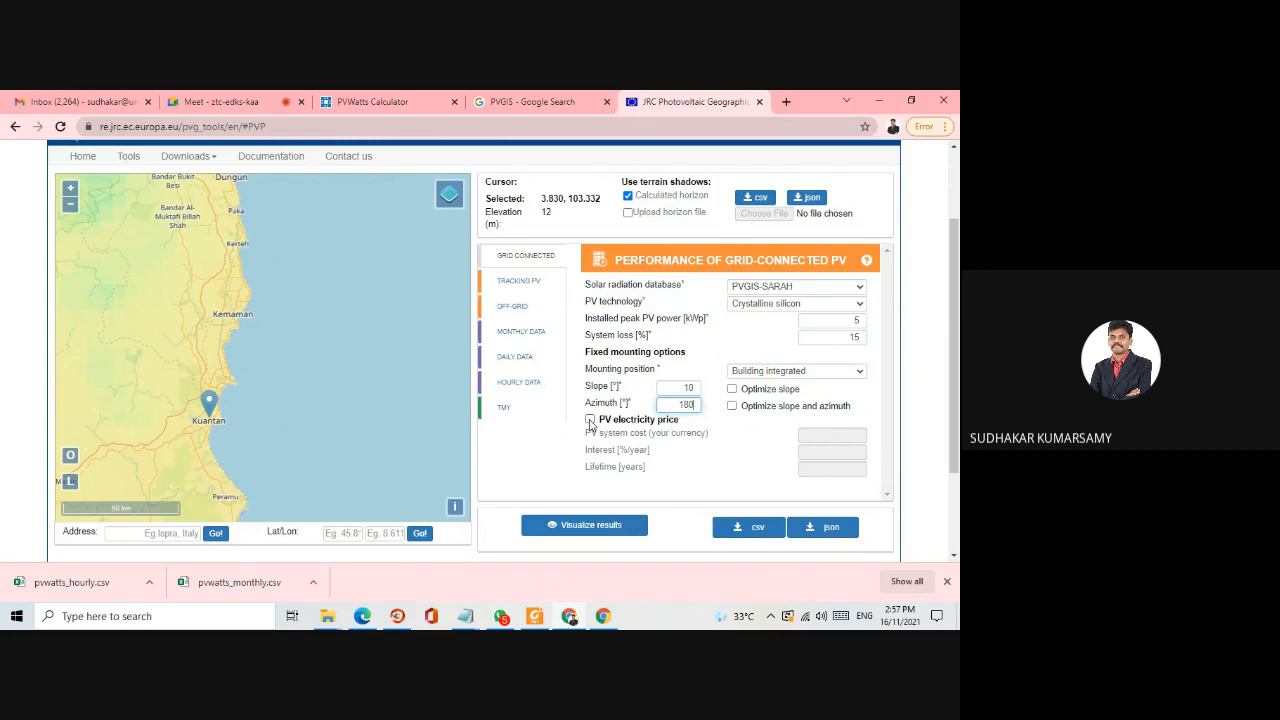
# - Enable the PV electricity price calculation with a system cost of 0.20, interest of 3% per year and a lifetime of 25 years
pyautogui.click(833, 435)
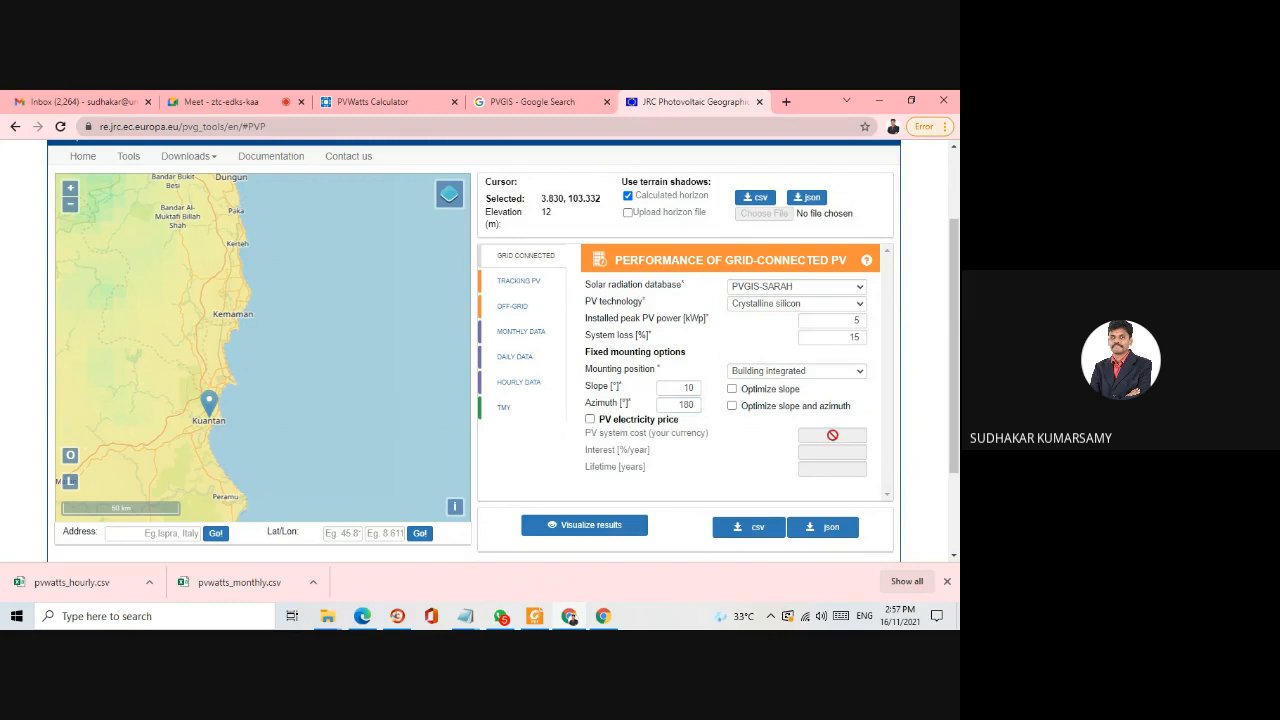
pyautogui.click(590, 420)
pyautogui.click(857, 433)
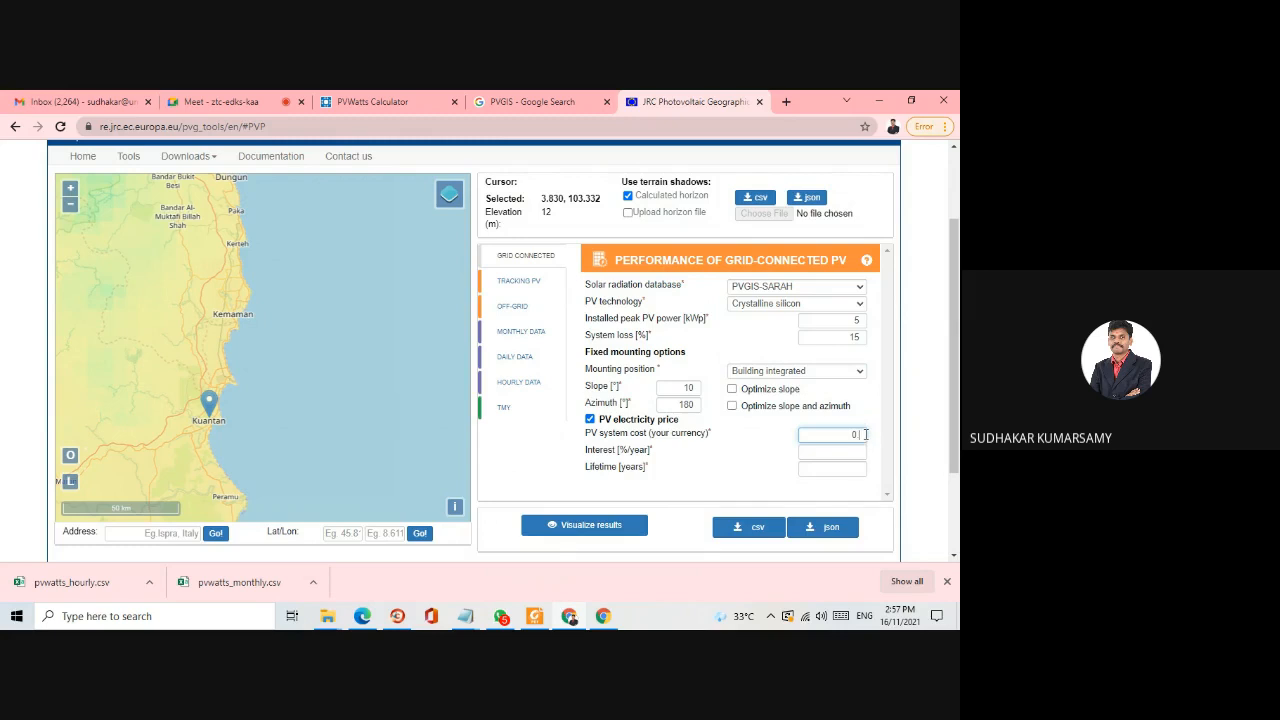
pyautogui.click(852, 454)
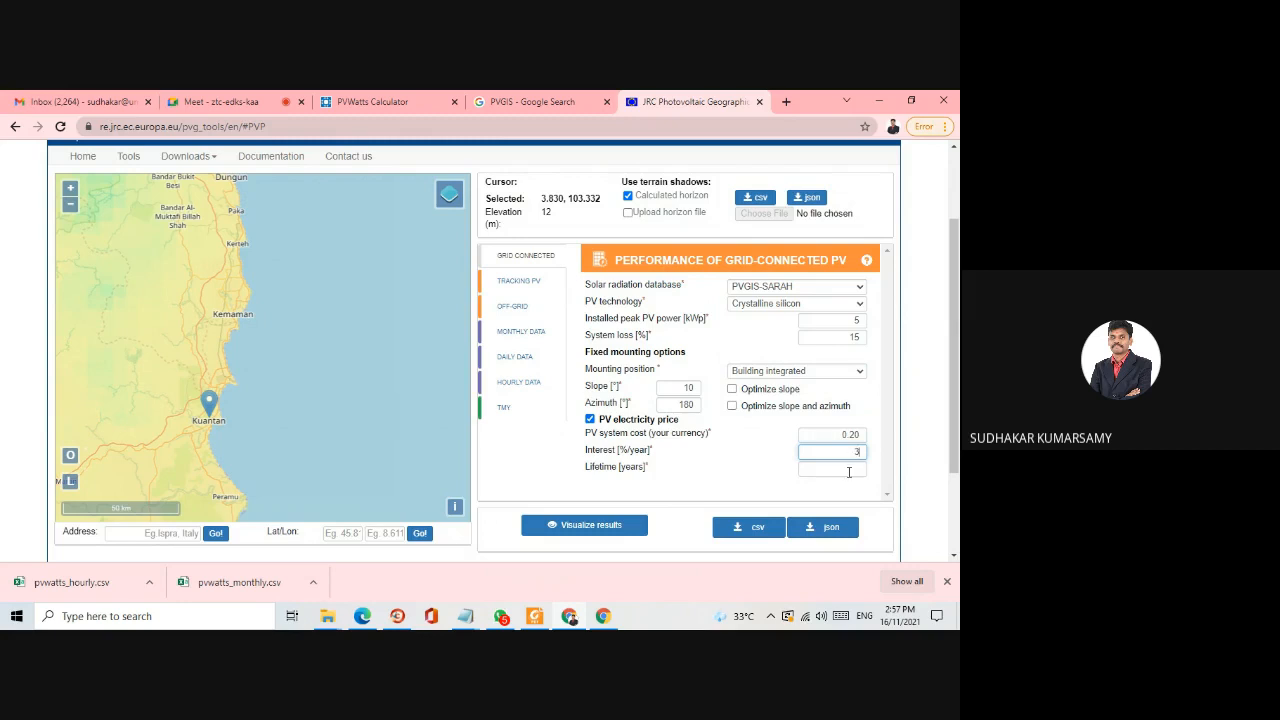
pyautogui.click(849, 470)
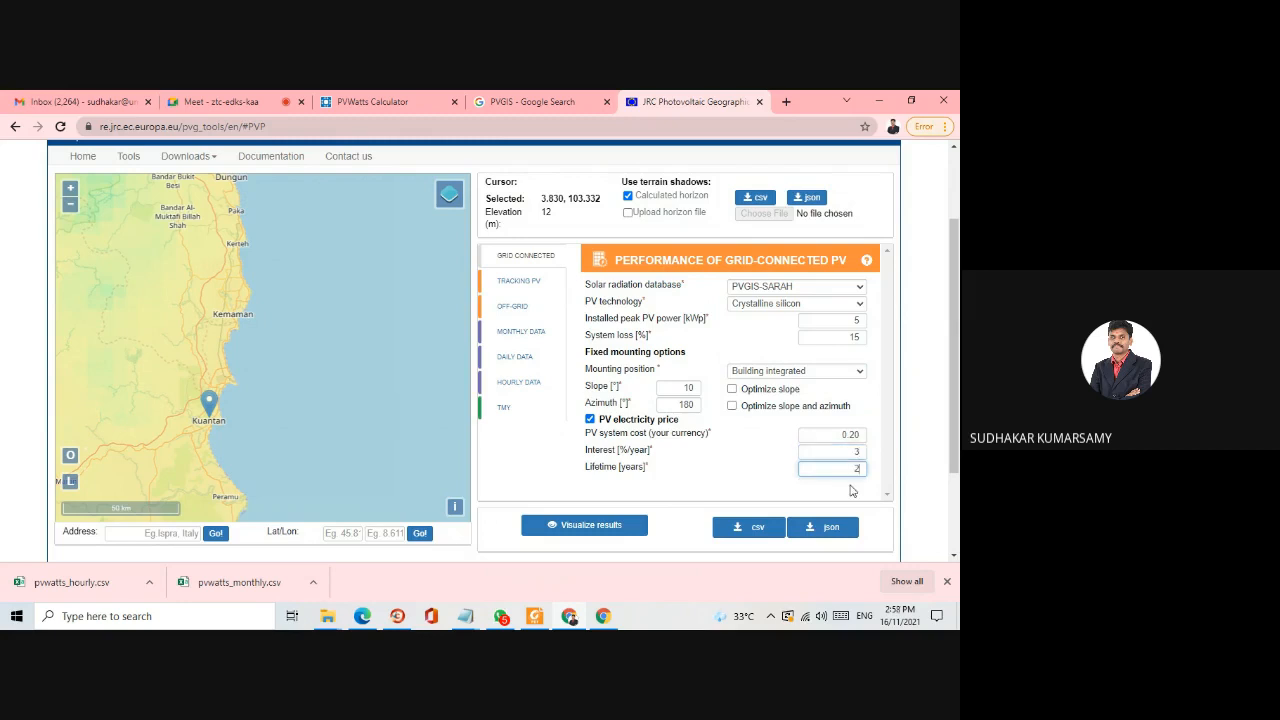
pyautogui.click(862, 491)
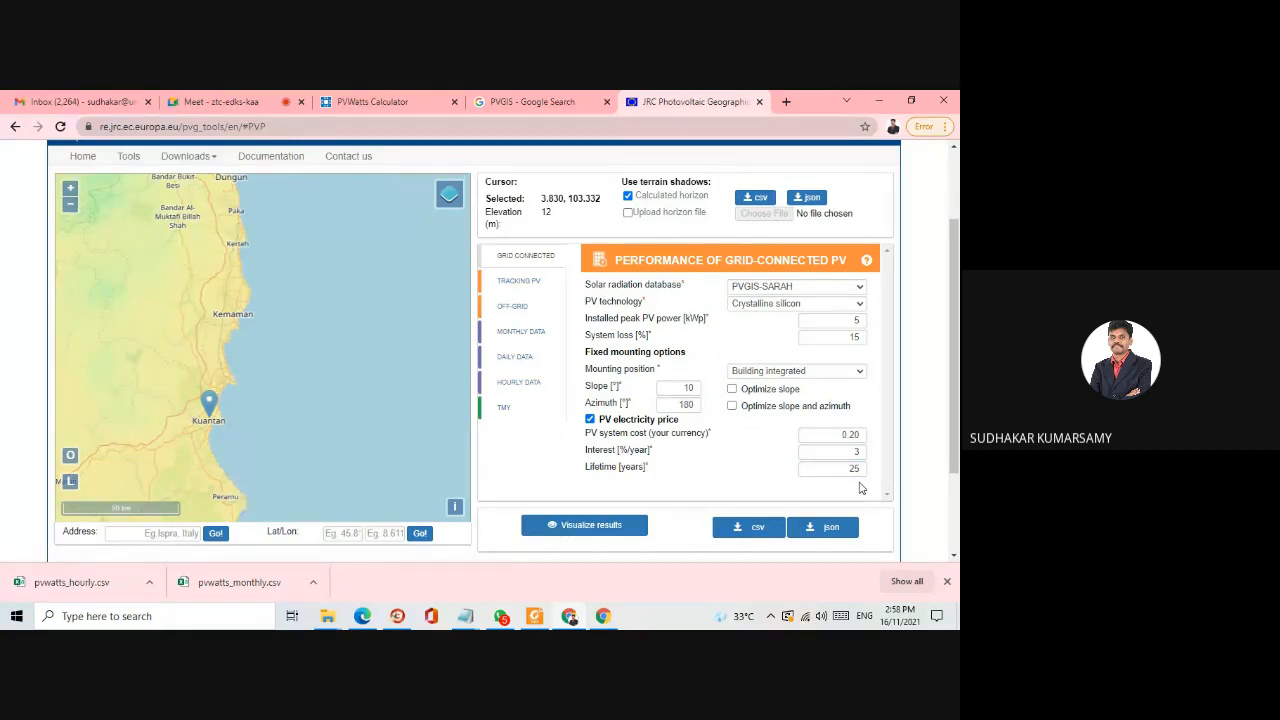
# - Keep crystalline silicon, choose to optimize both slope and azimuth, and visualize the grid-connected PV results
pyautogui.click(796, 306)
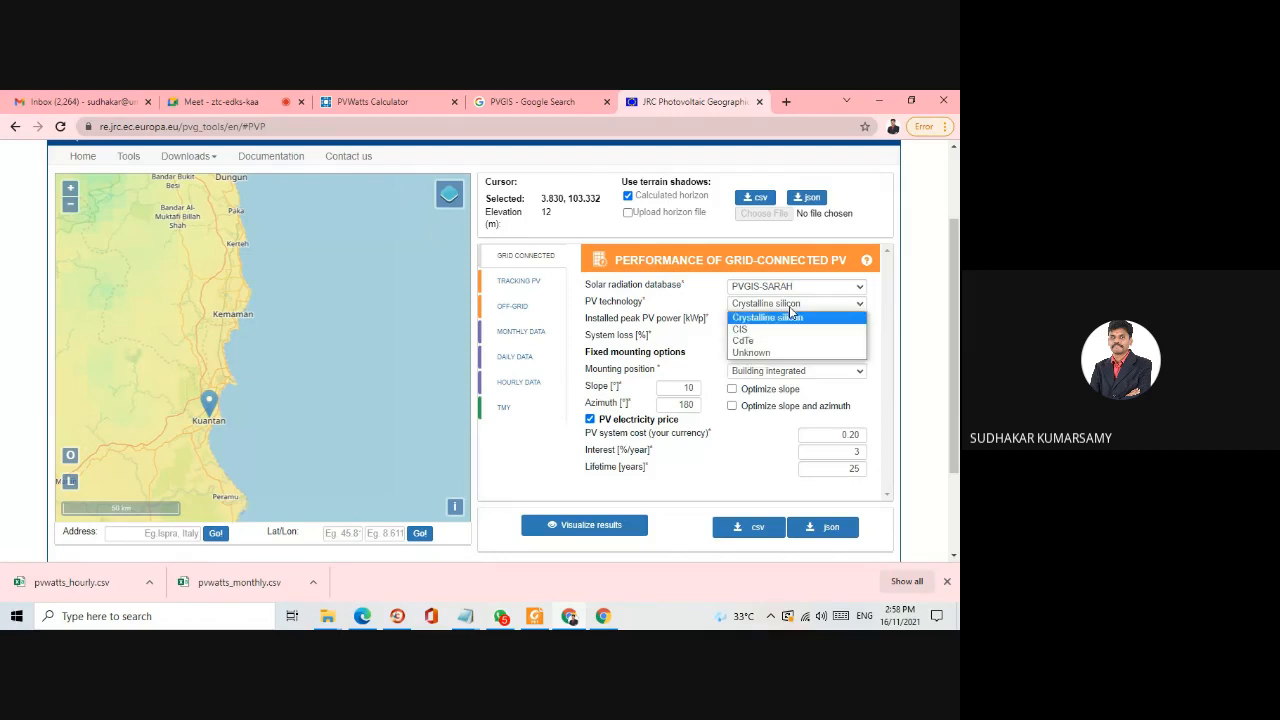
pyautogui.click(773, 322)
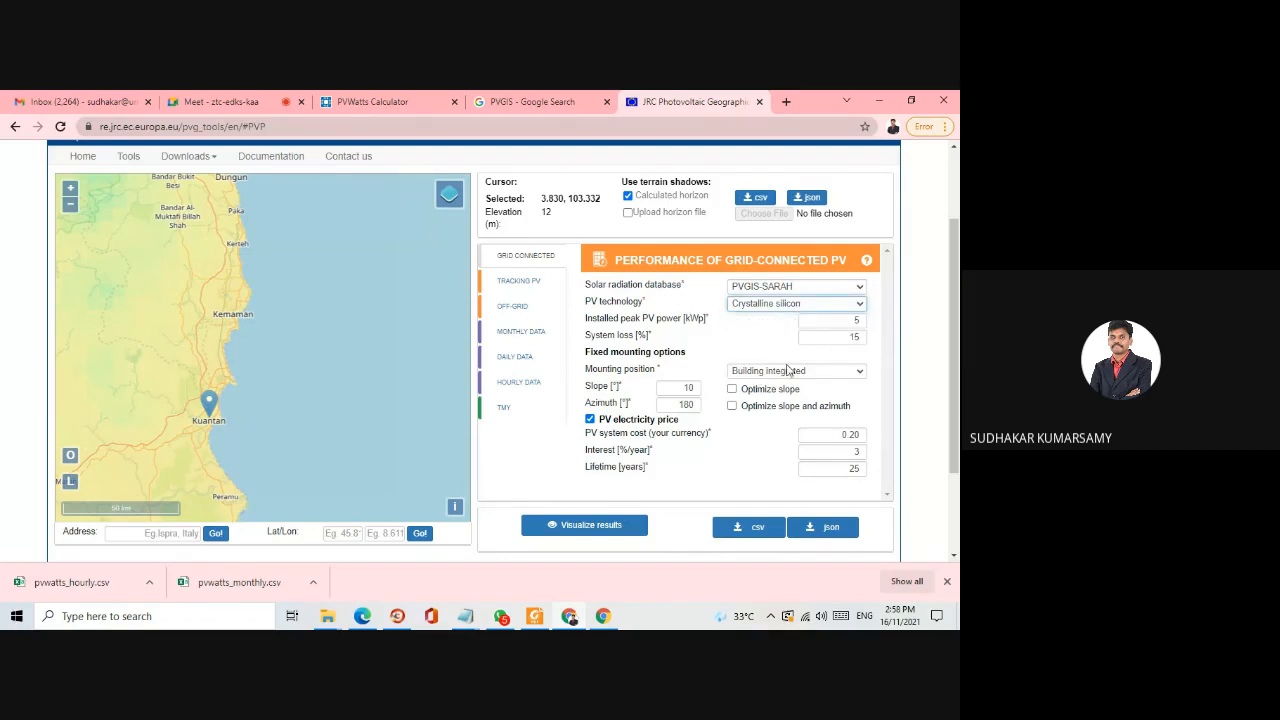
pyautogui.click(732, 389)
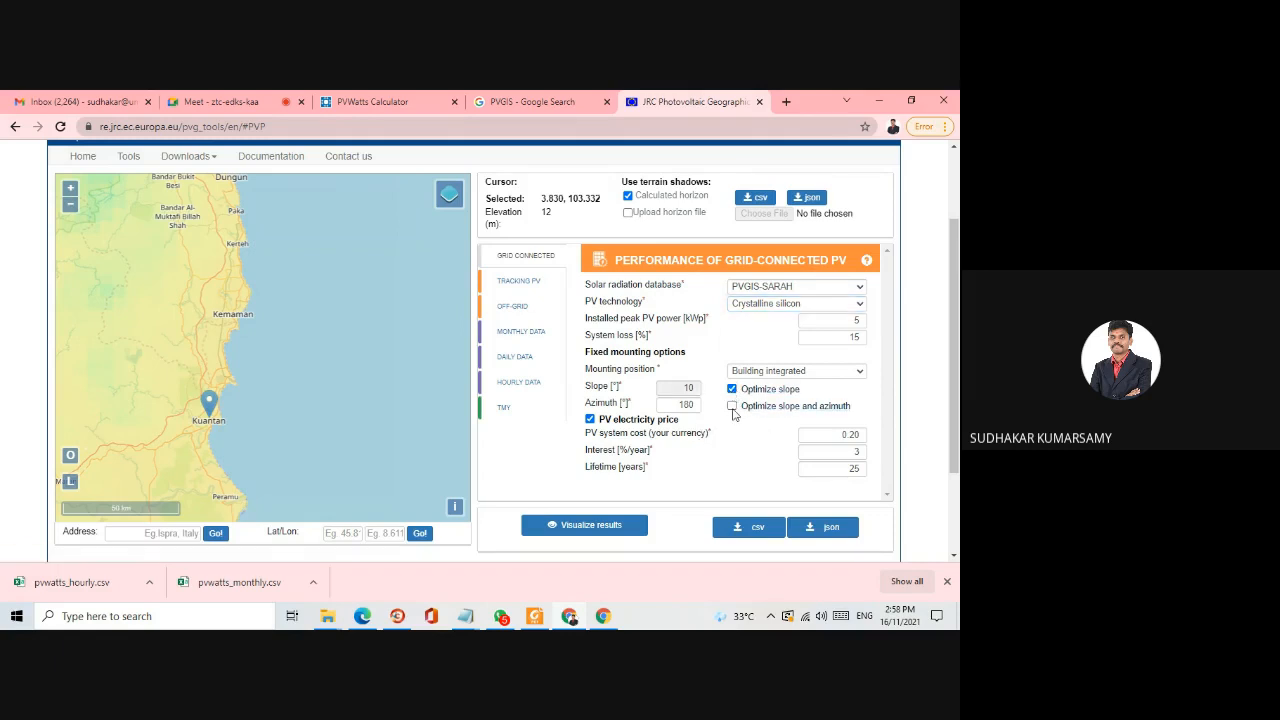
pyautogui.click(732, 406)
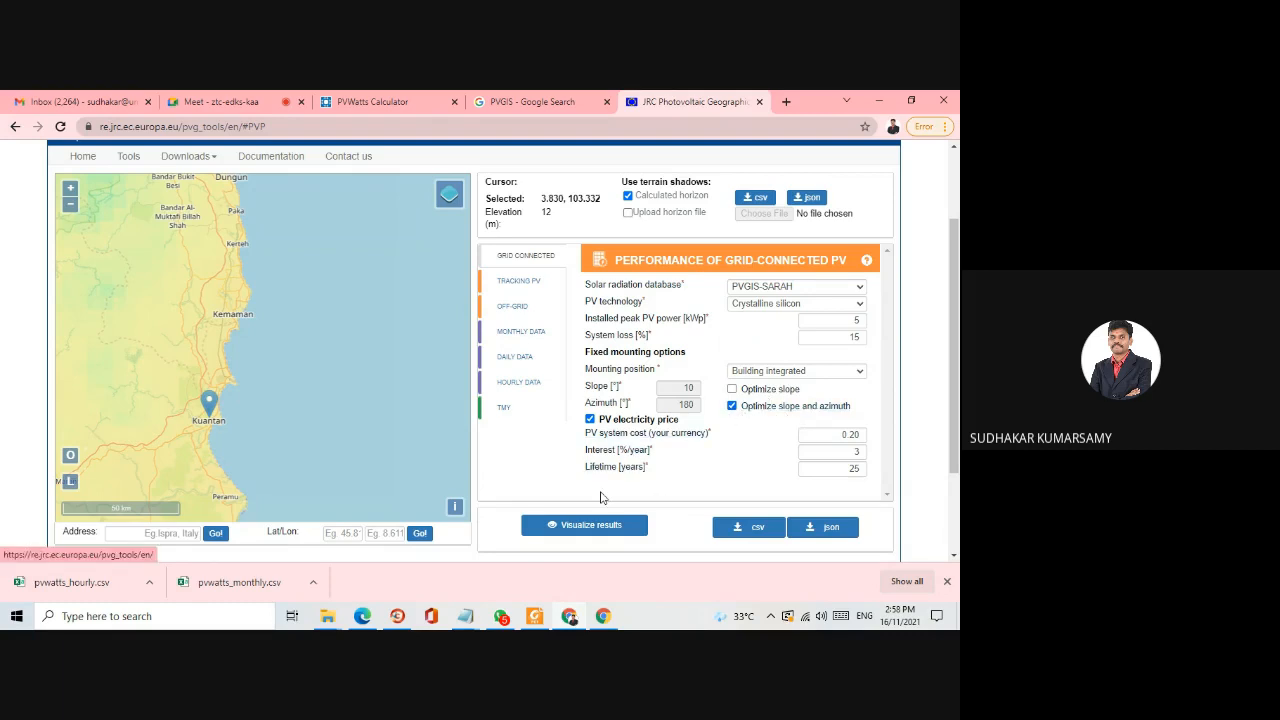
pyautogui.click(582, 526)
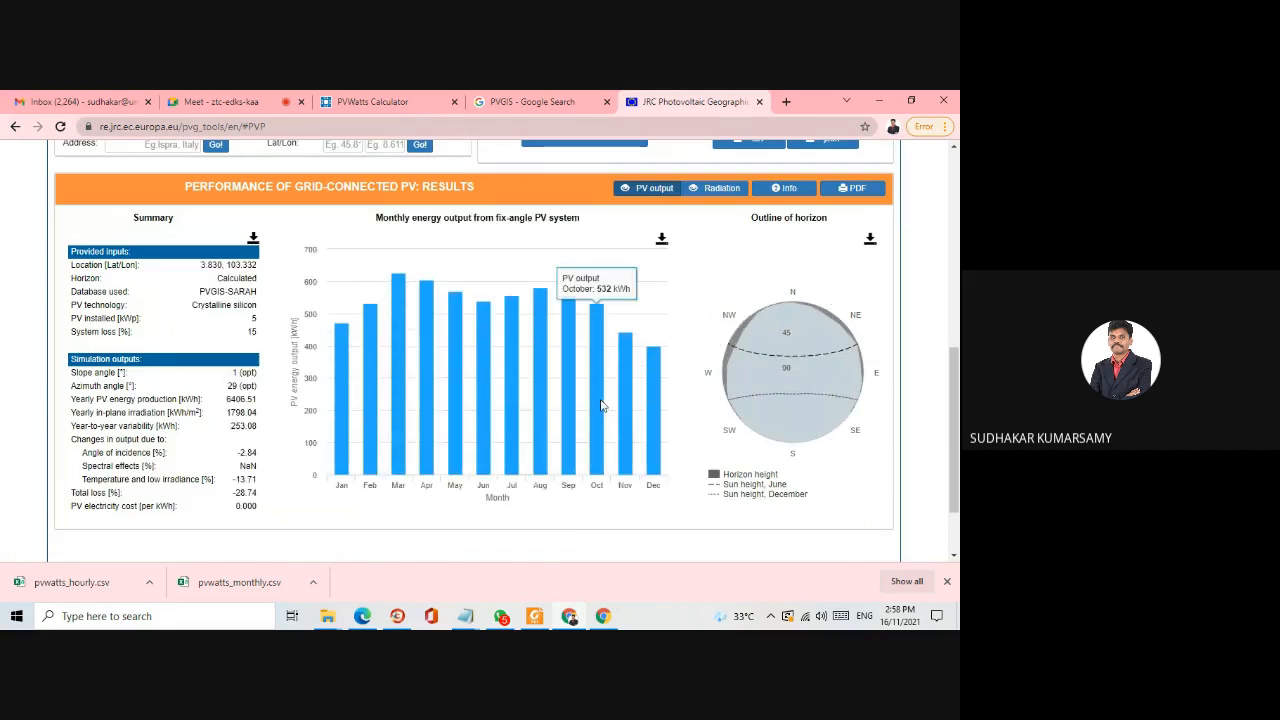
# - Examine the results summary and monthly PV energy output chart, and switch to the monthly in-plane irradiation chart
pyautogui.moveTo(337, 384)
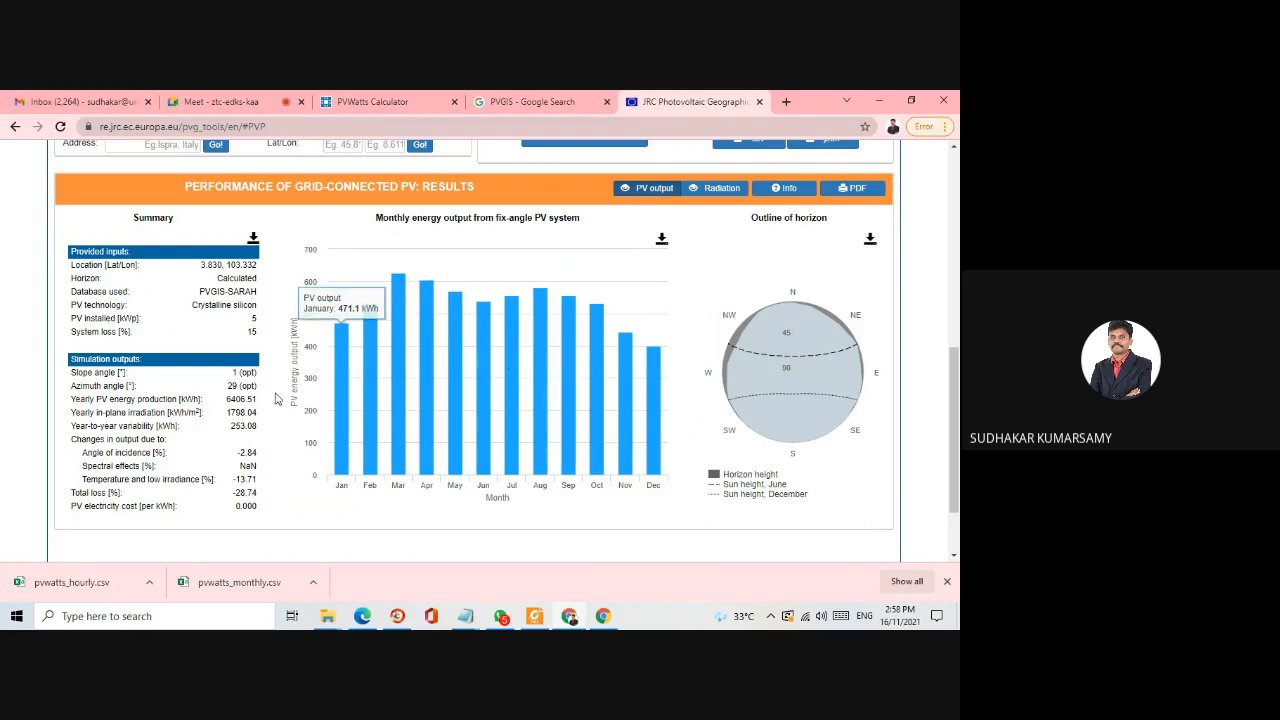
pyautogui.scroll(-1, 255, 372)
pyautogui.scroll(2, 255, 372)
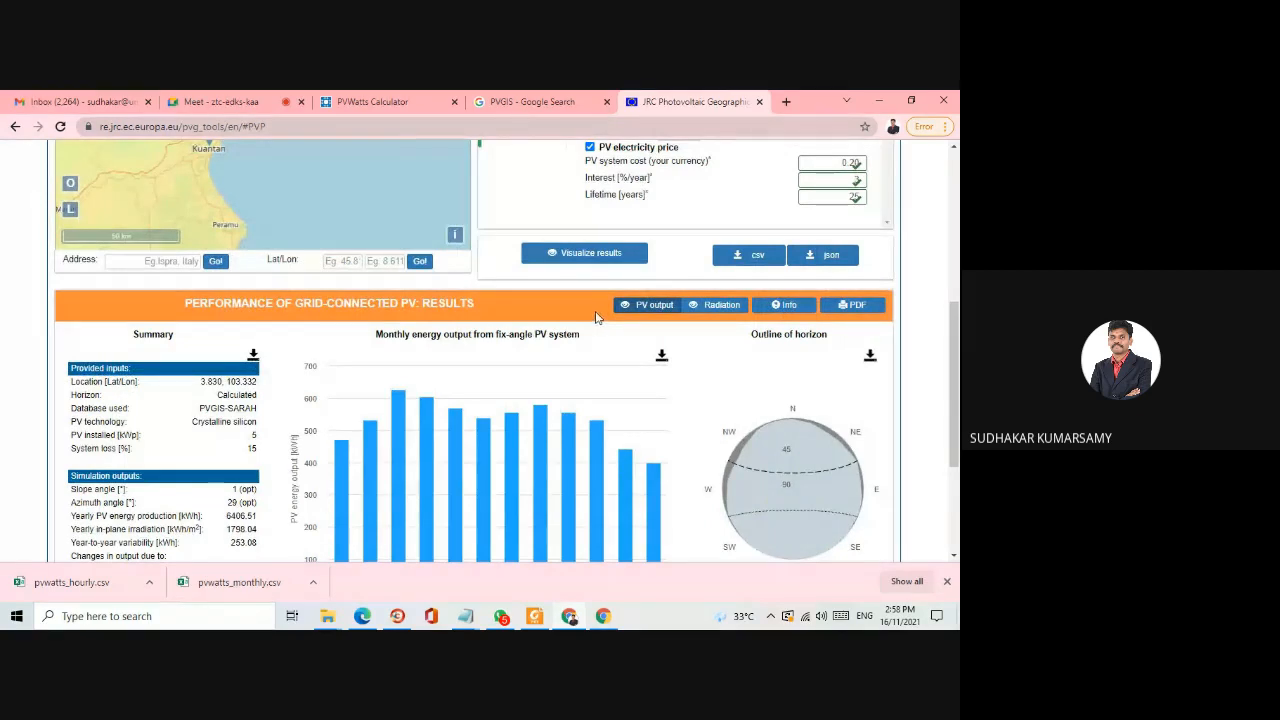
pyautogui.click(644, 312)
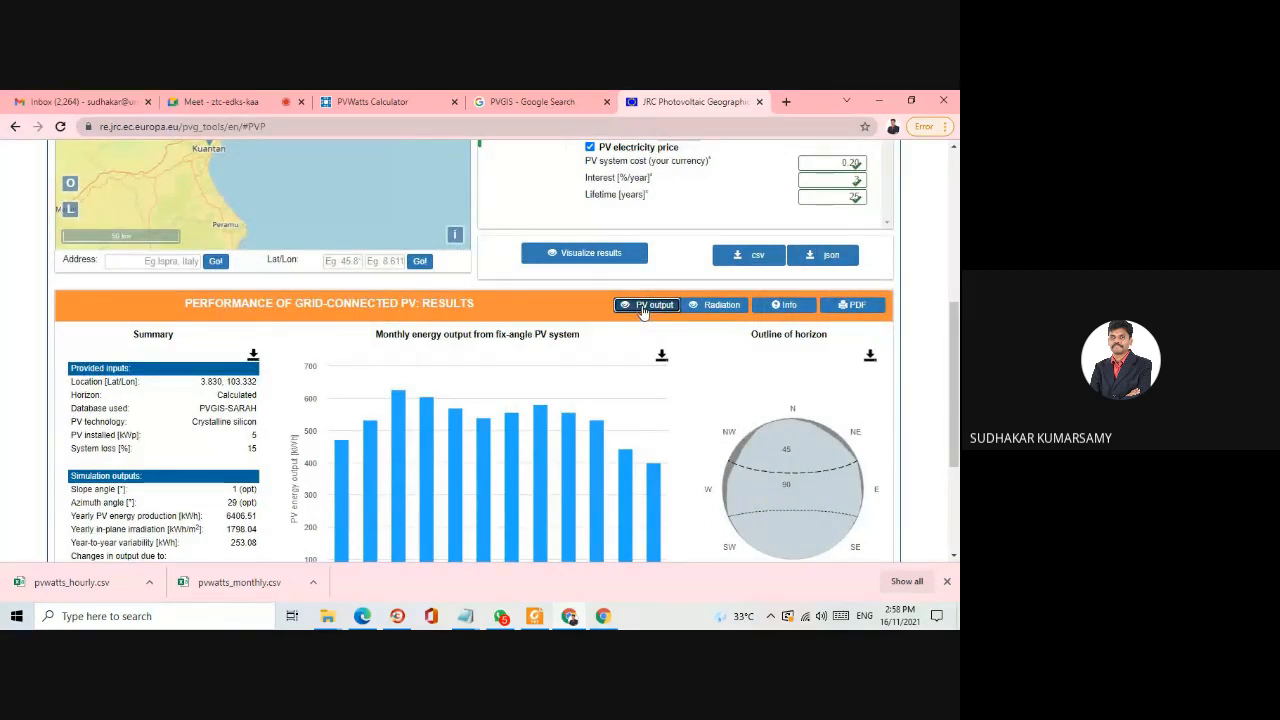
pyautogui.scroll(-2, 500, 380)
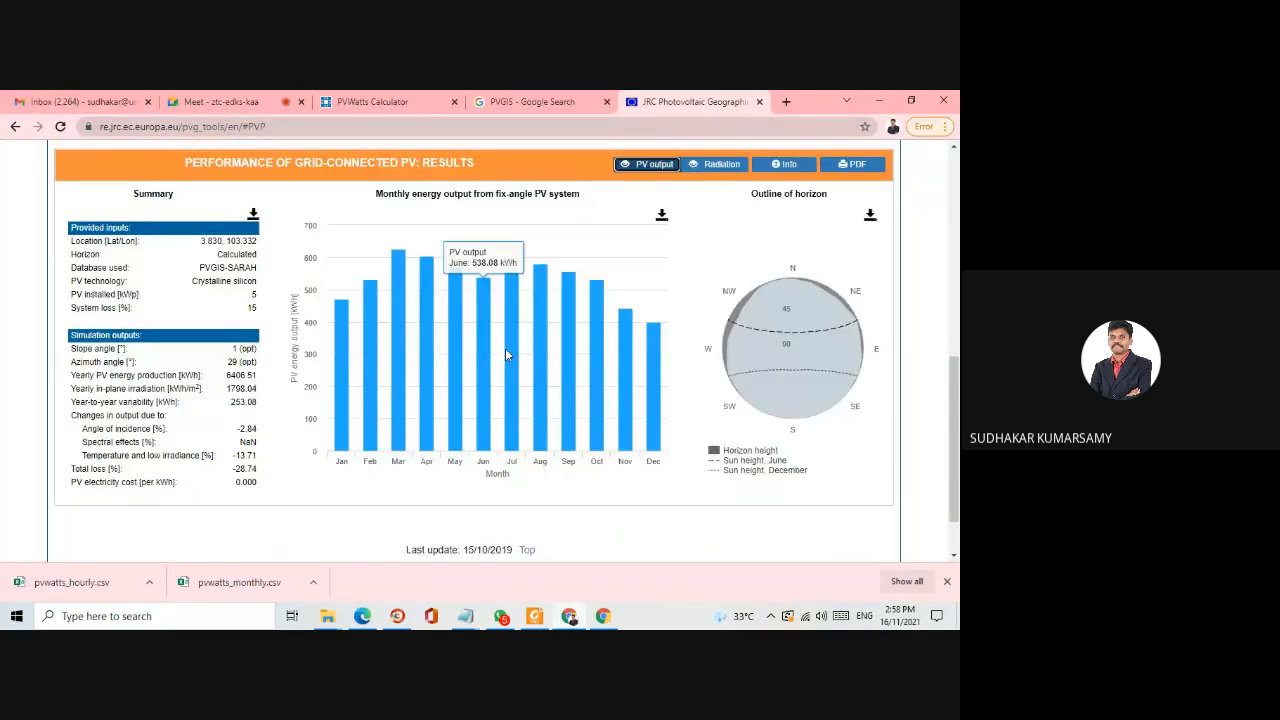
pyautogui.scroll(1, 505, 354)
pyautogui.click(712, 235)
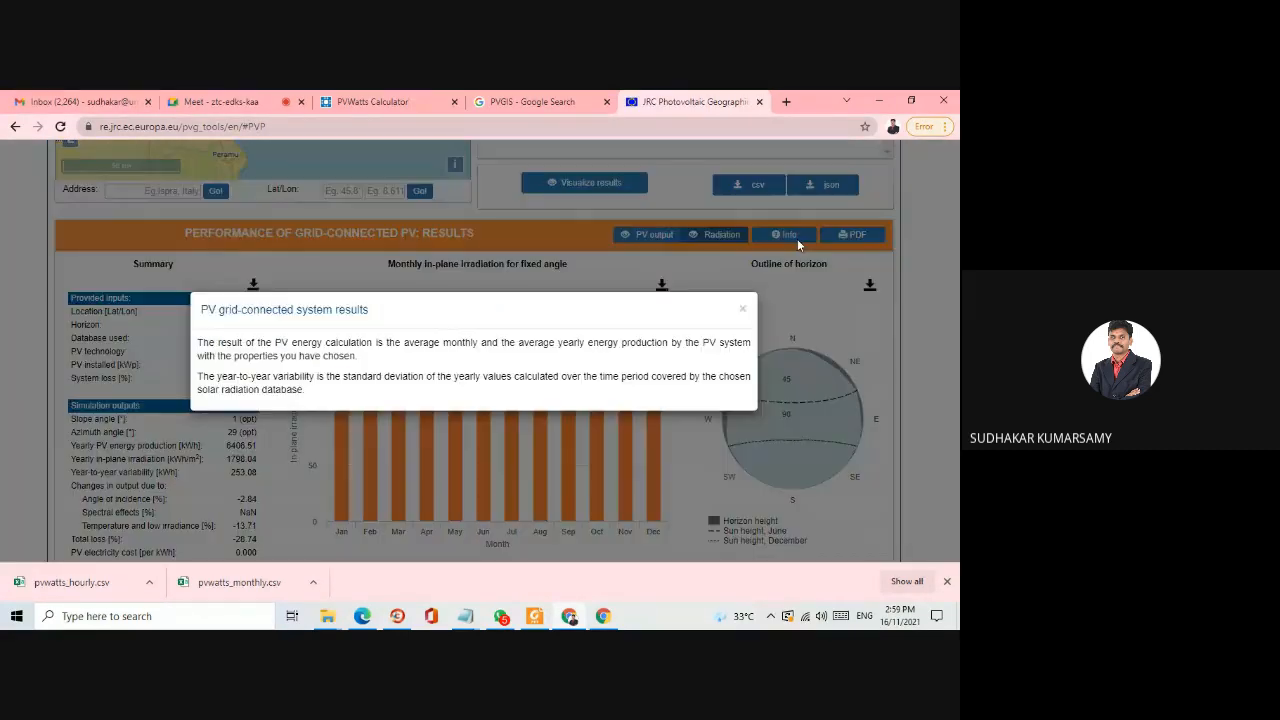
# - Read the information note on the grid-connected system results, close it, and download the results as a PDF
pyautogui.click(797, 238)
pyautogui.click(742, 309)
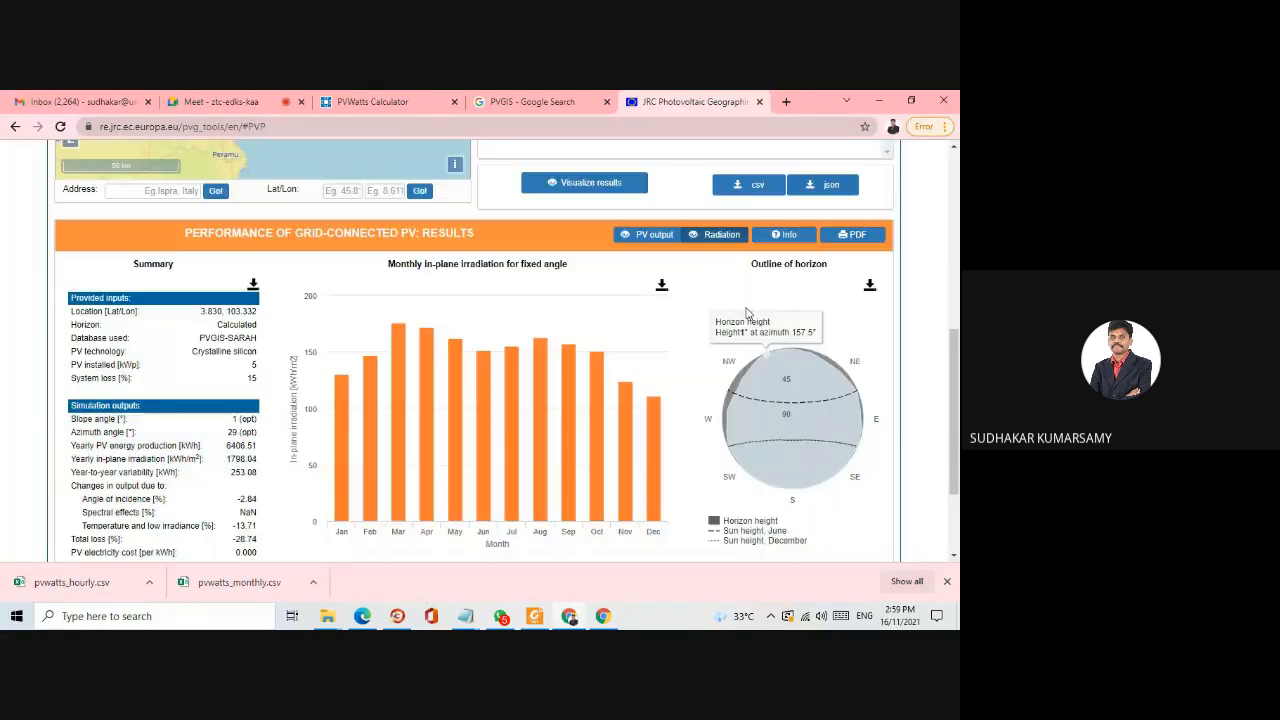
pyautogui.click(854, 238)
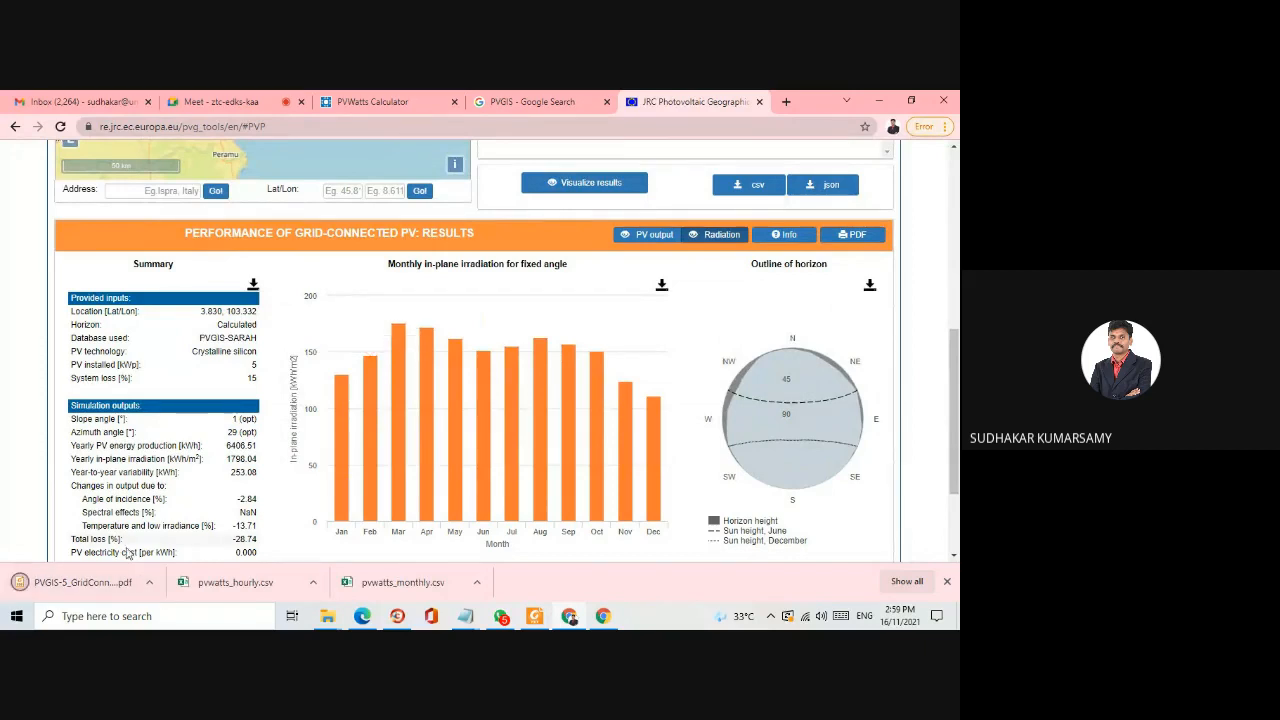
# - Open the downloaded PVGIS PDF report, review its summary, charts and monthly table, and return to the online results summary
pyautogui.moveTo(436, 337)
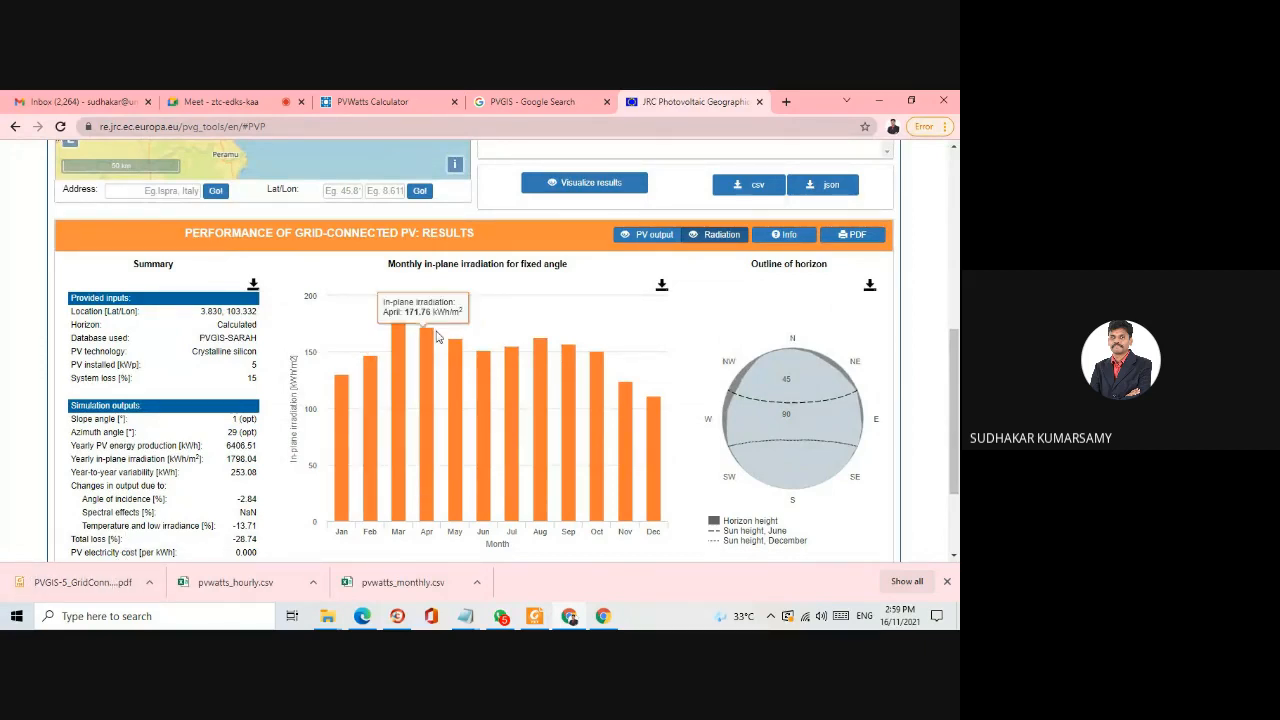
pyautogui.click(86, 586)
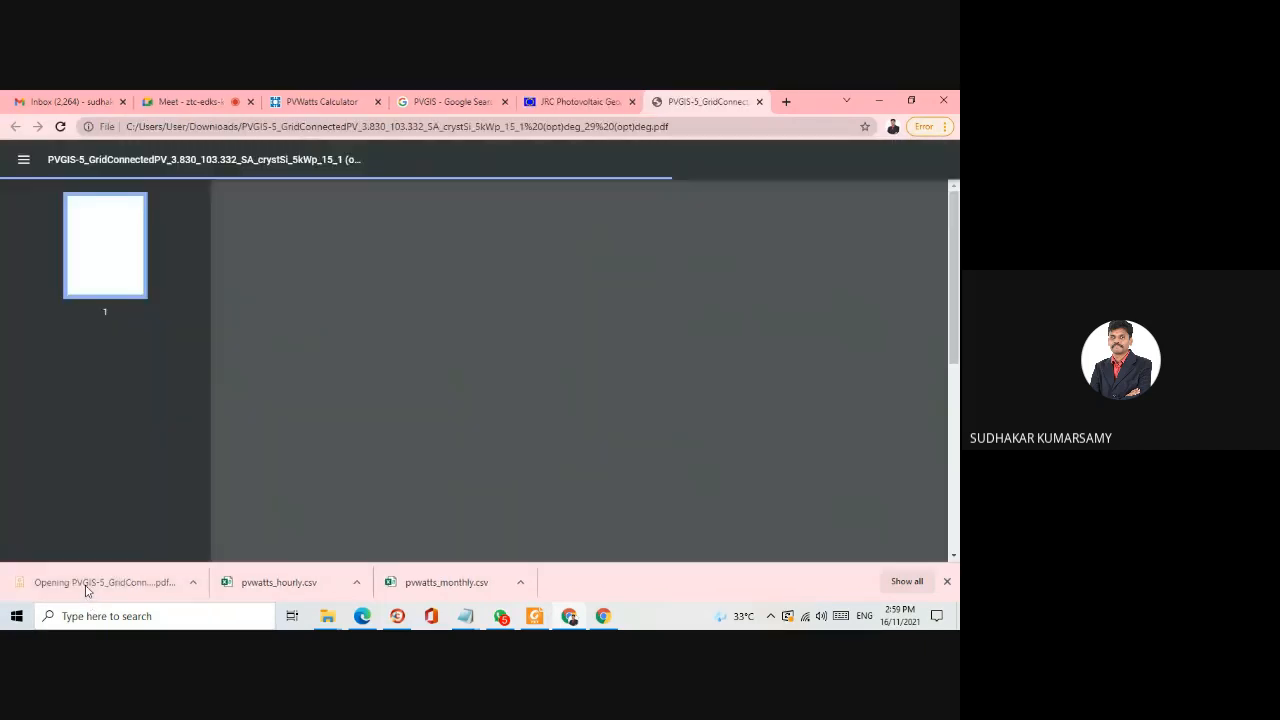
pyautogui.scroll(-5, 490, 267)
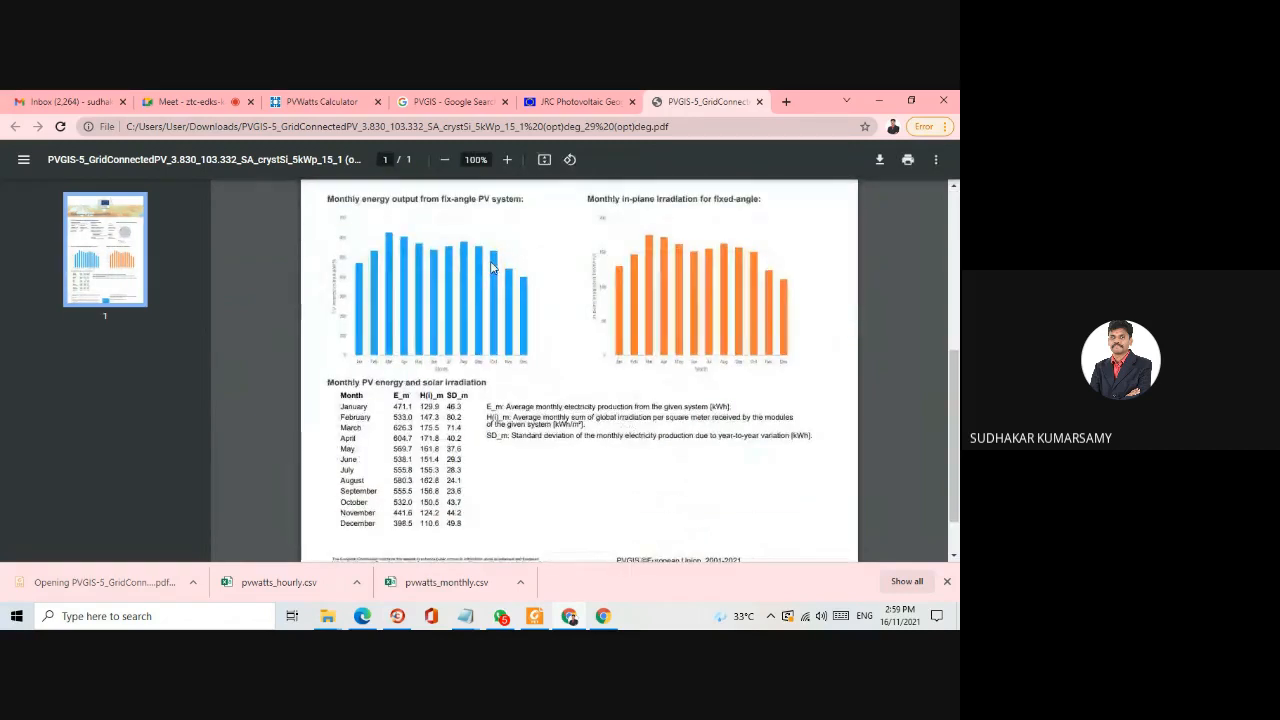
pyautogui.scroll(5, 490, 267)
pyautogui.scroll(-4, 462, 365)
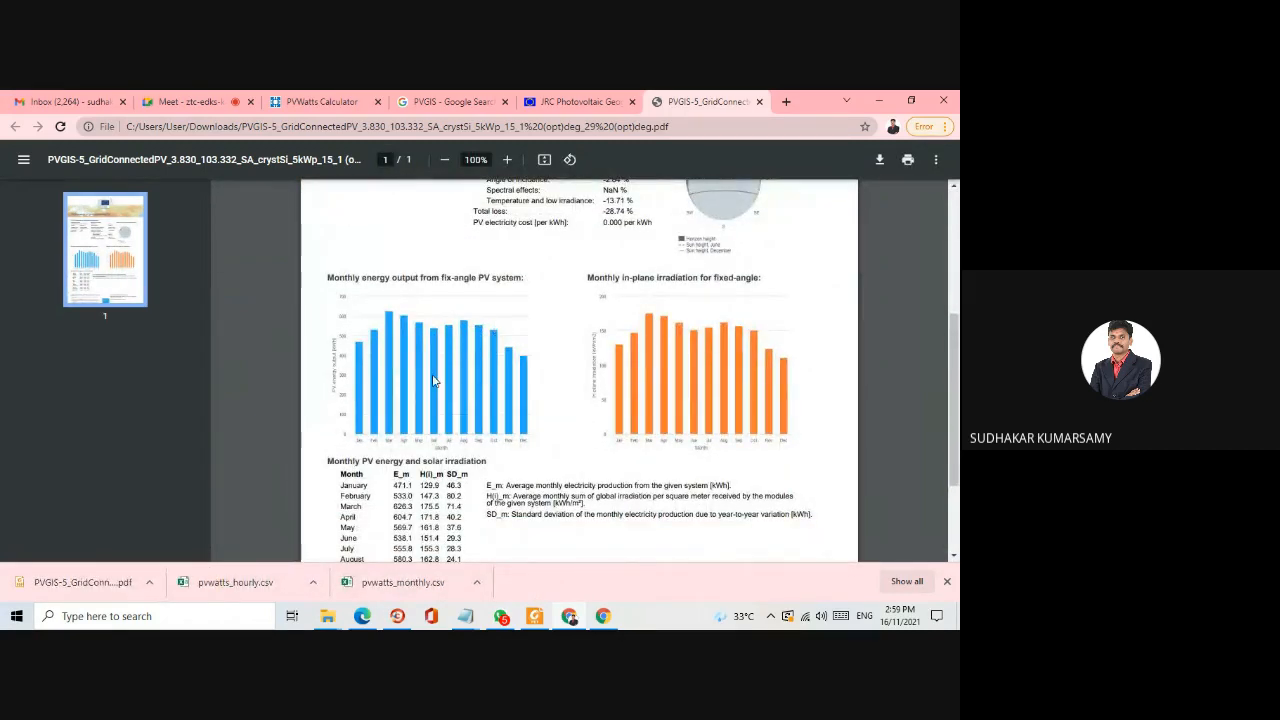
pyautogui.scroll(3, 676, 392)
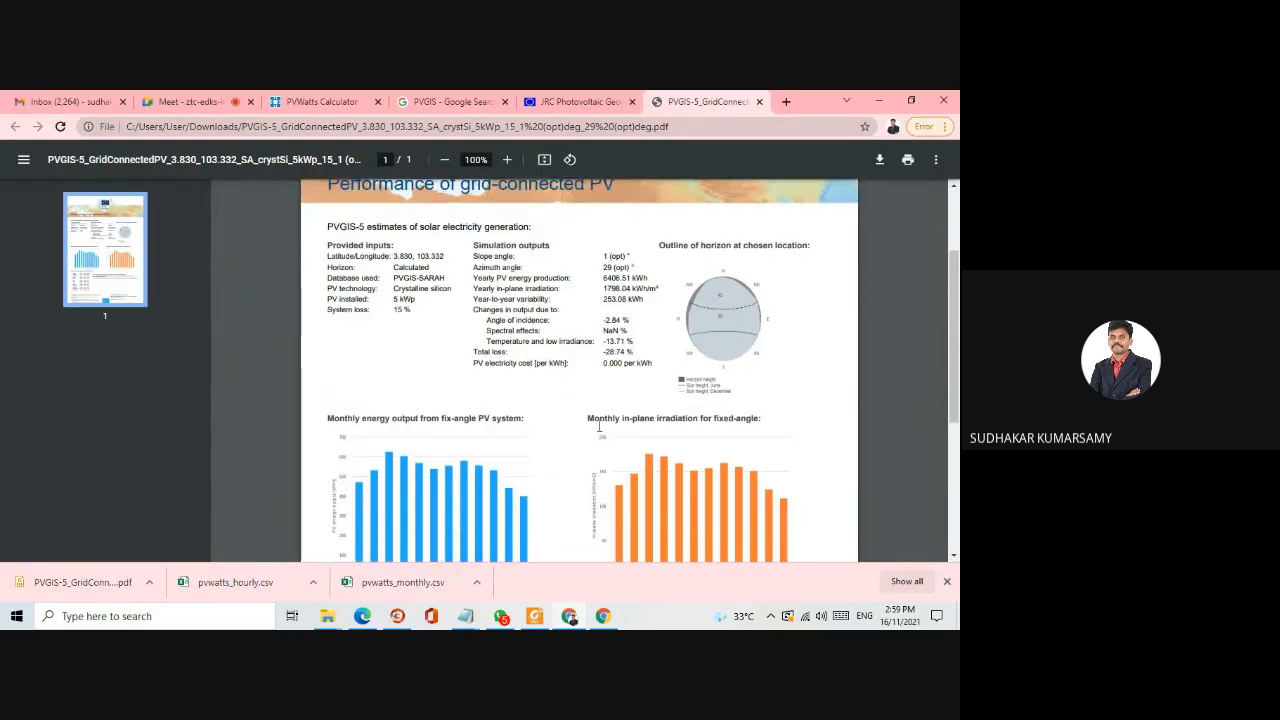
pyautogui.click(580, 98)
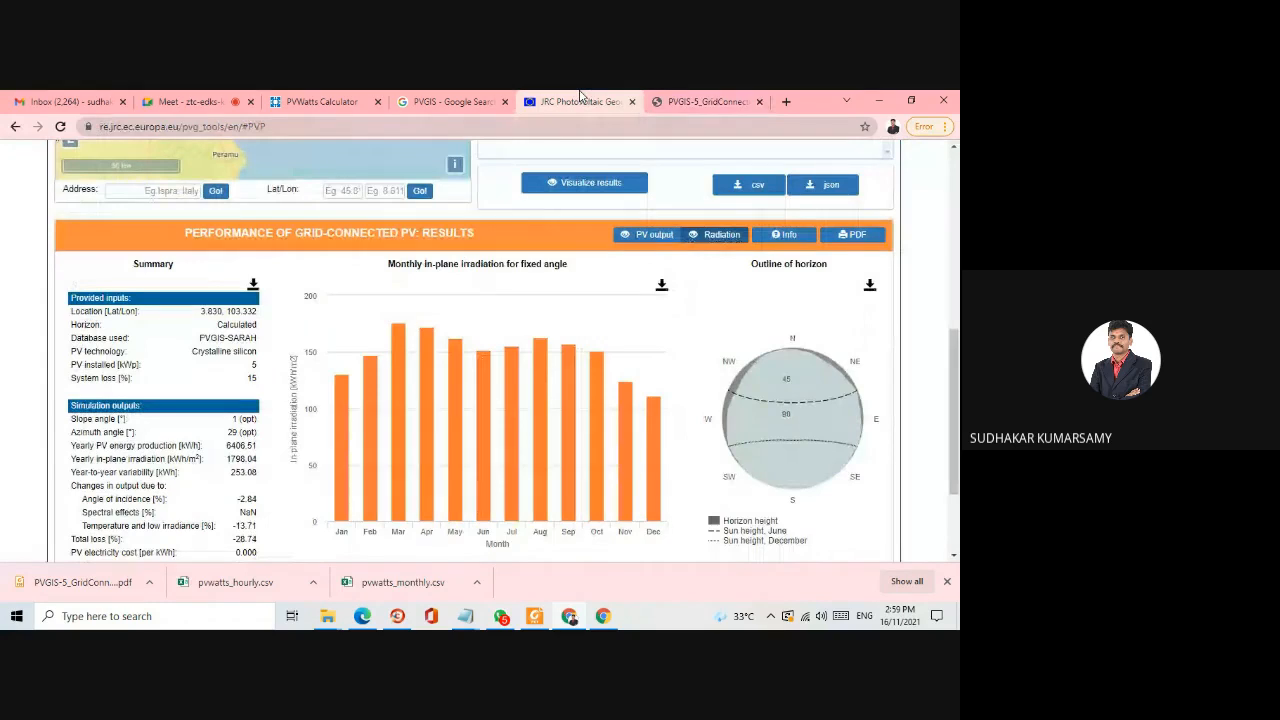
pyautogui.scroll(-1, 203, 378)
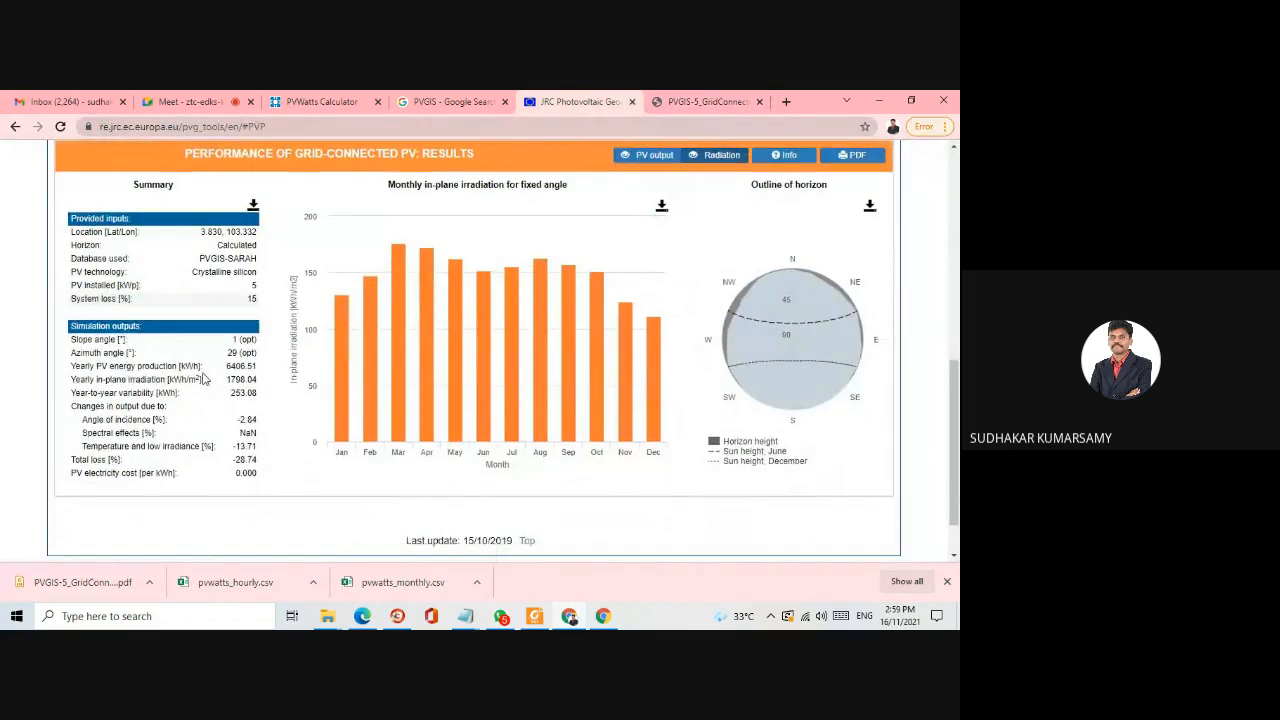
pyautogui.scroll(-1, 203, 378)
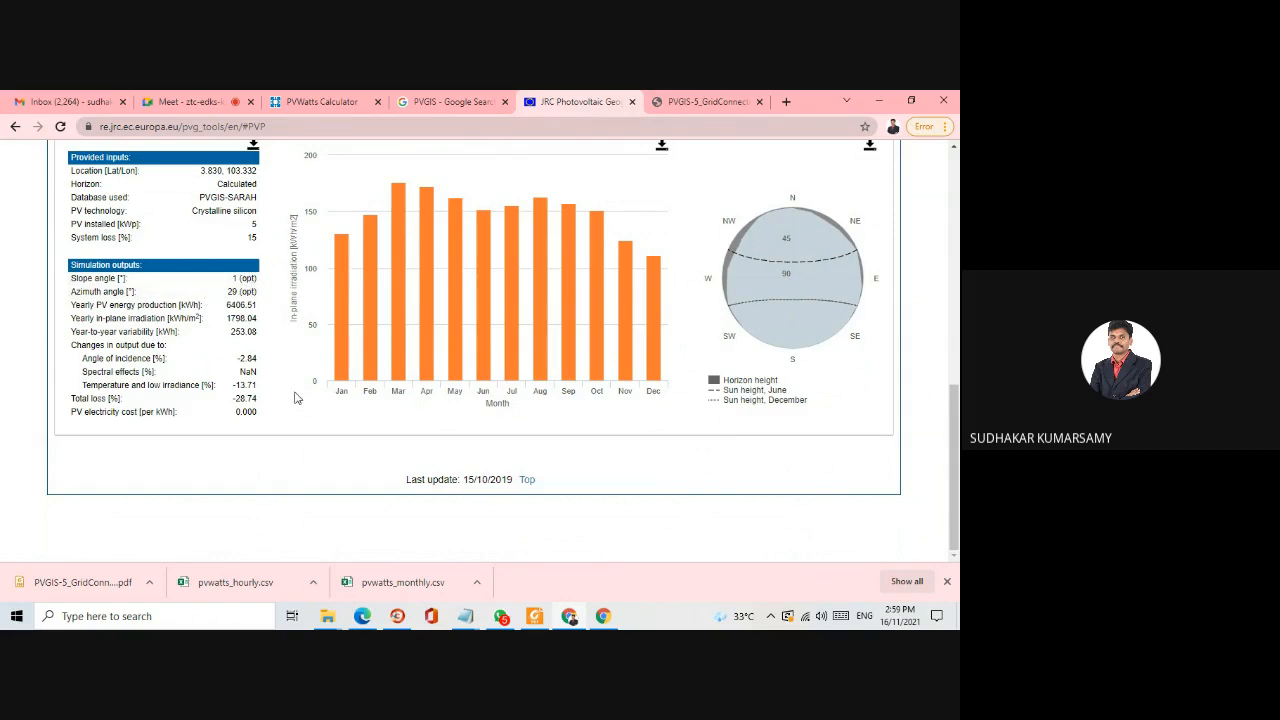
# - Turn off the slope and azimuth optimization, keeping slope 10 and azimuth 180, and visualize the grid-connected results again
pyautogui.scroll(4, 210, 300)
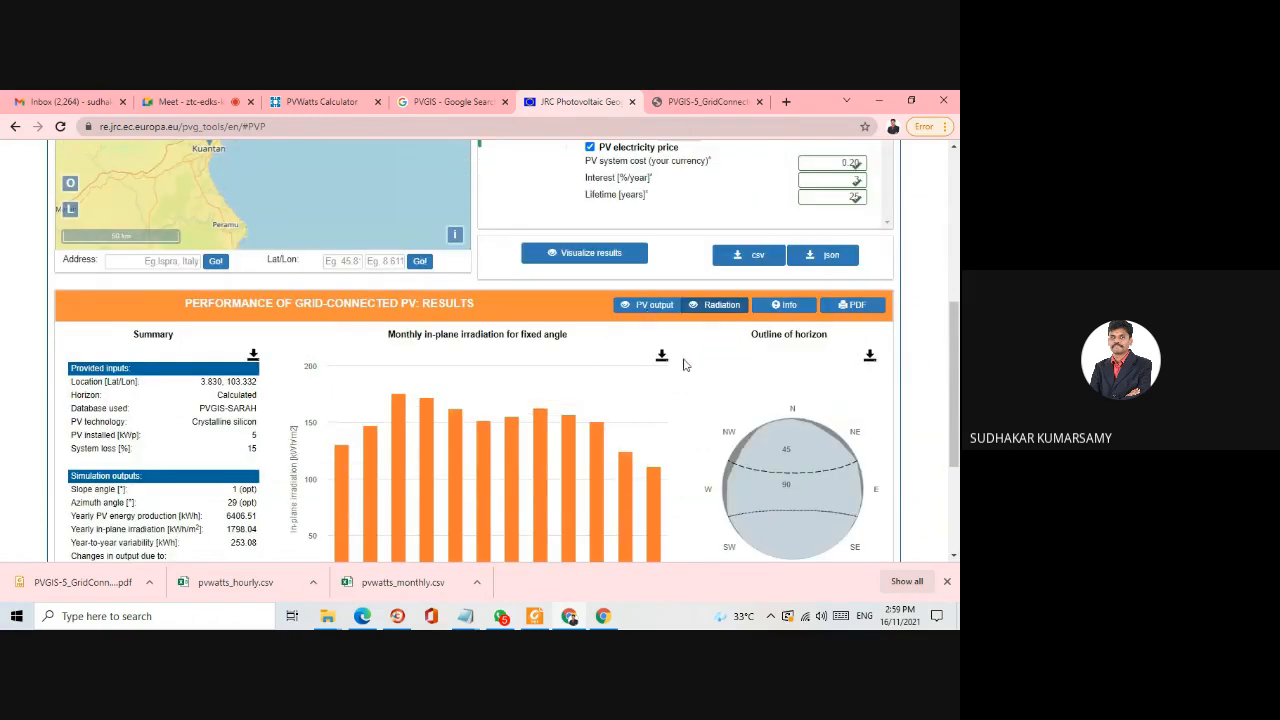
pyautogui.scroll(5, 686, 363)
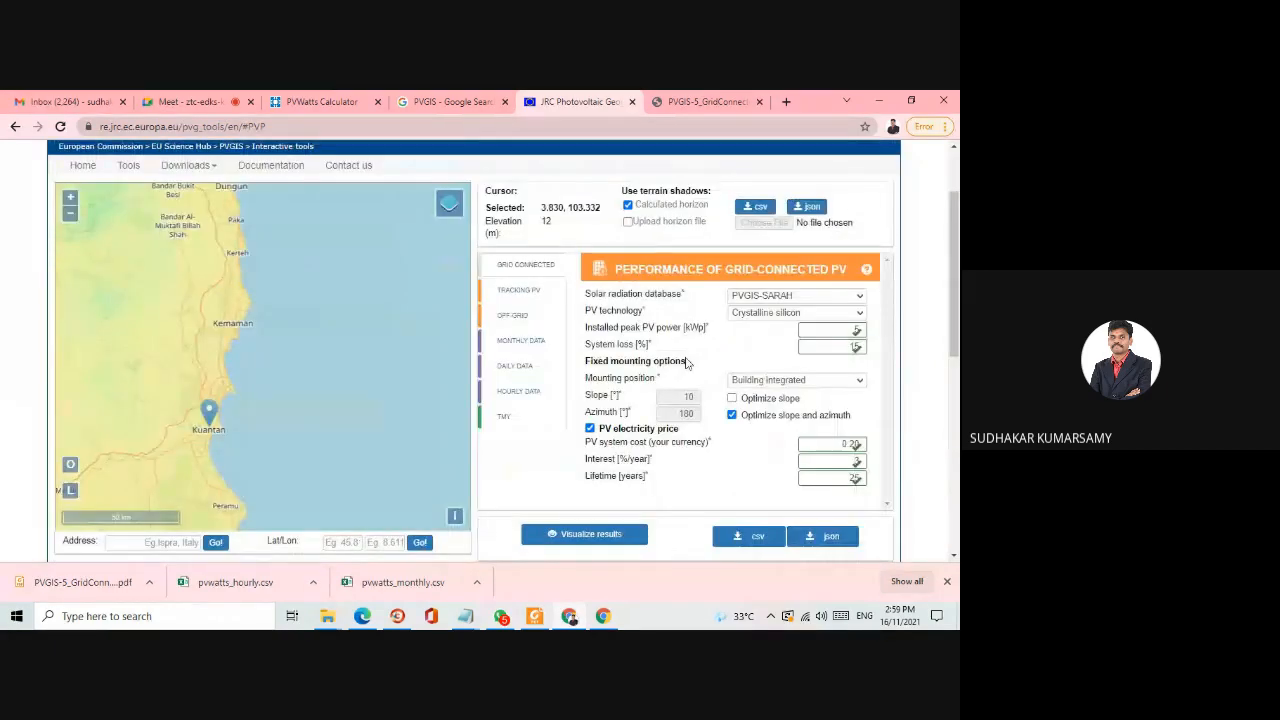
pyautogui.click(732, 415)
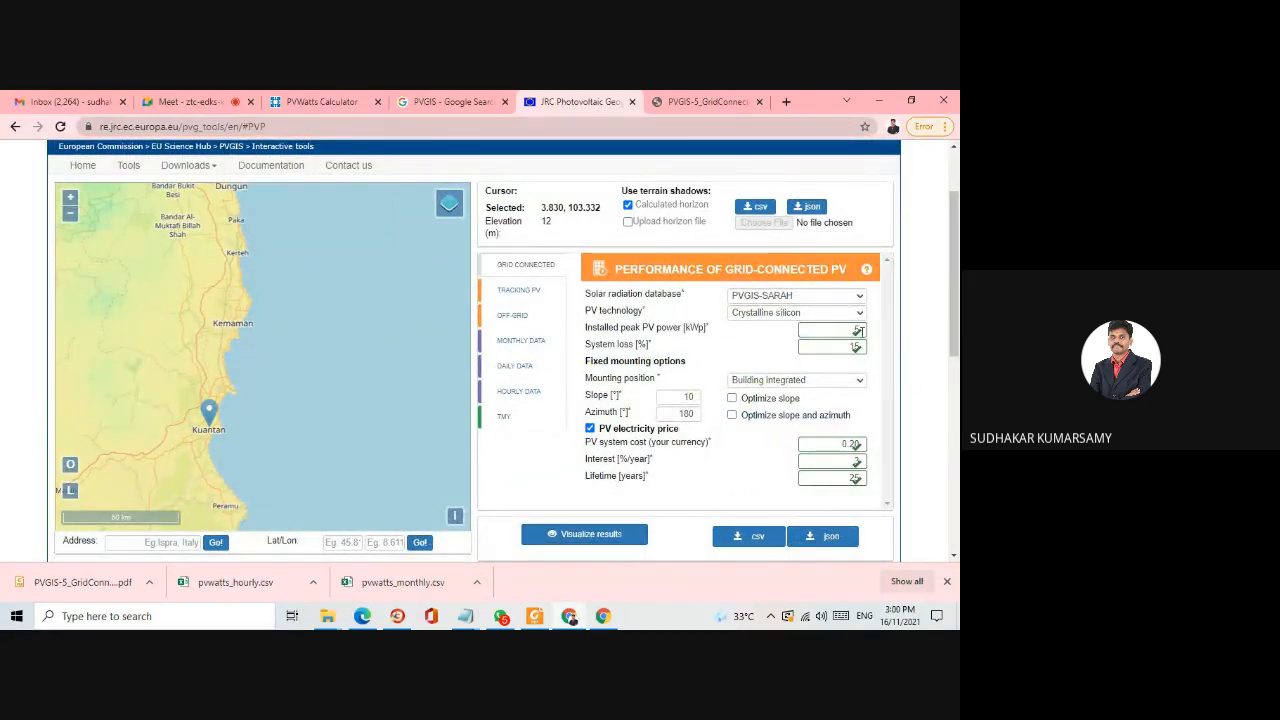
pyautogui.click(570, 535)
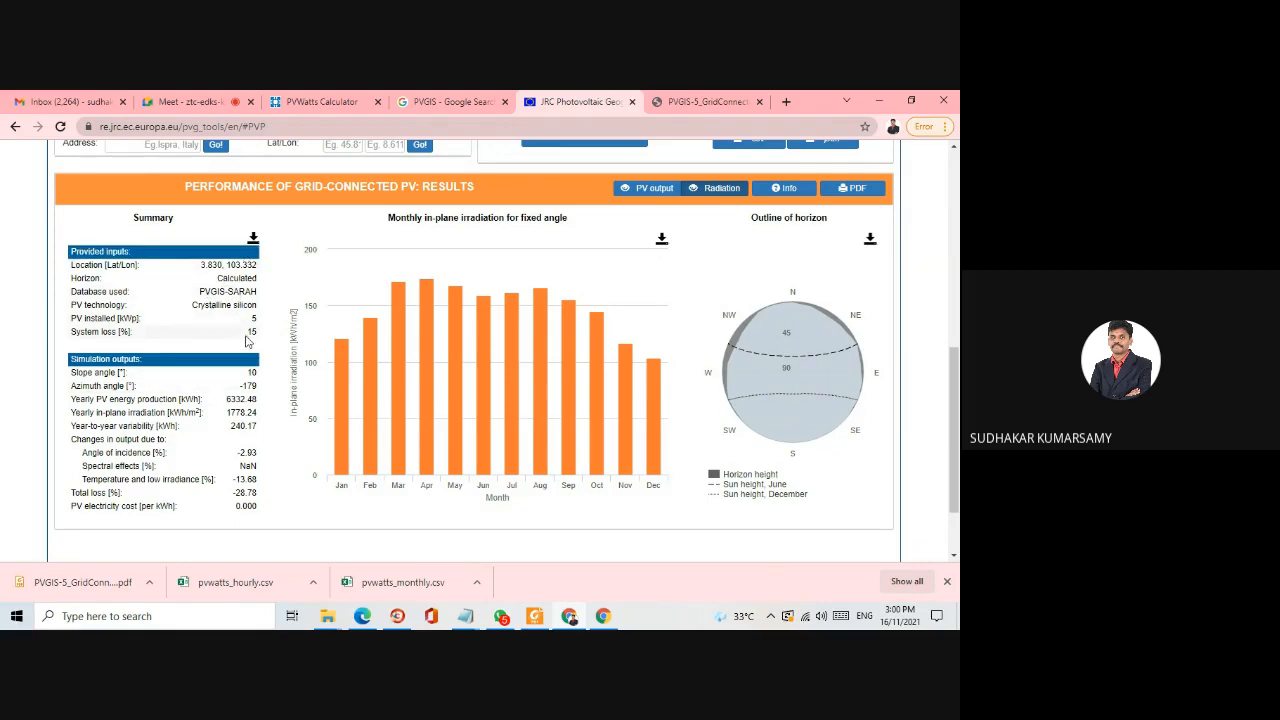
# - Try the CIS and CdTe PV technologies, settle on CIS, and look over the existing results summary and irradiation chart
pyautogui.scroll(4, 311, 340)
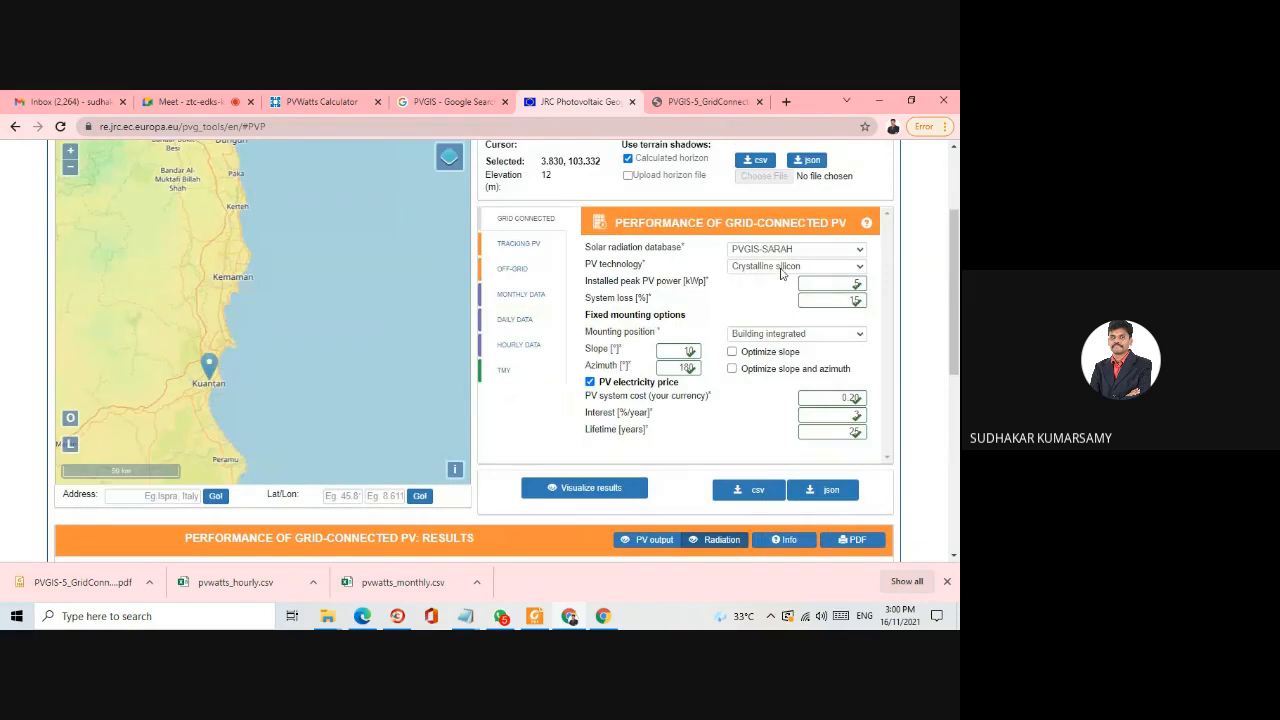
pyautogui.click(781, 267)
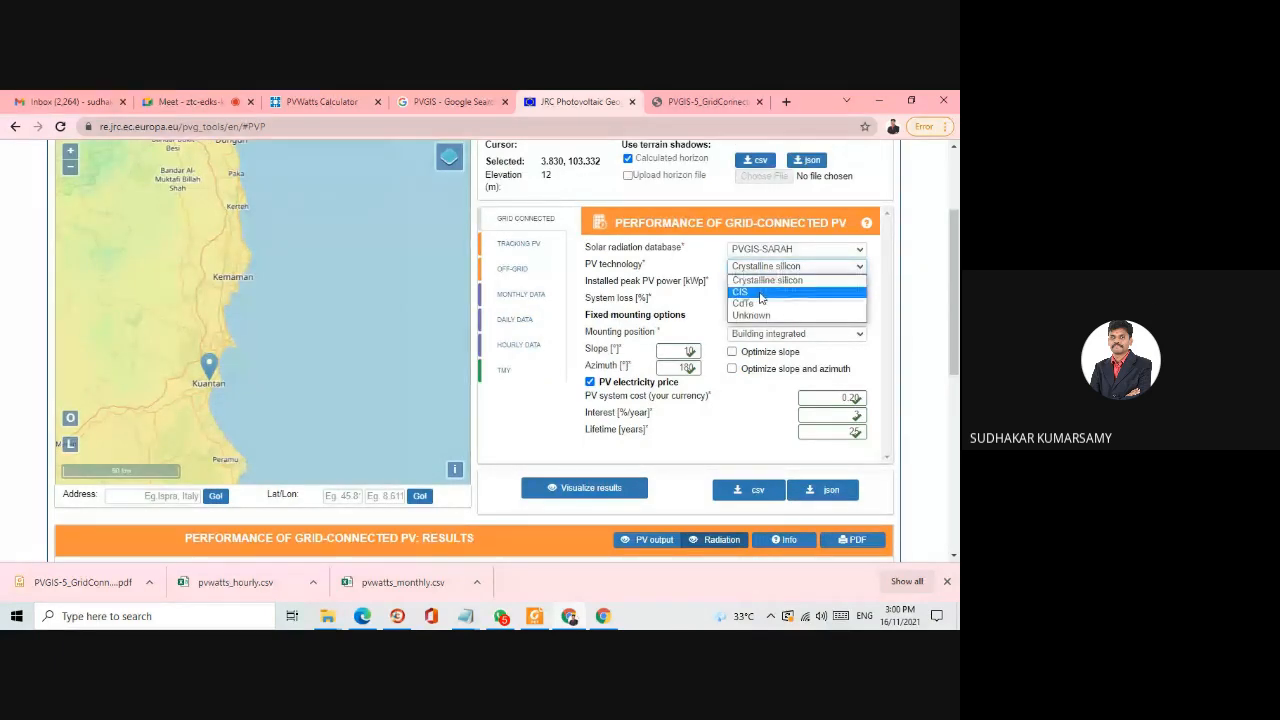
pyautogui.click(760, 292)
pyautogui.click(772, 267)
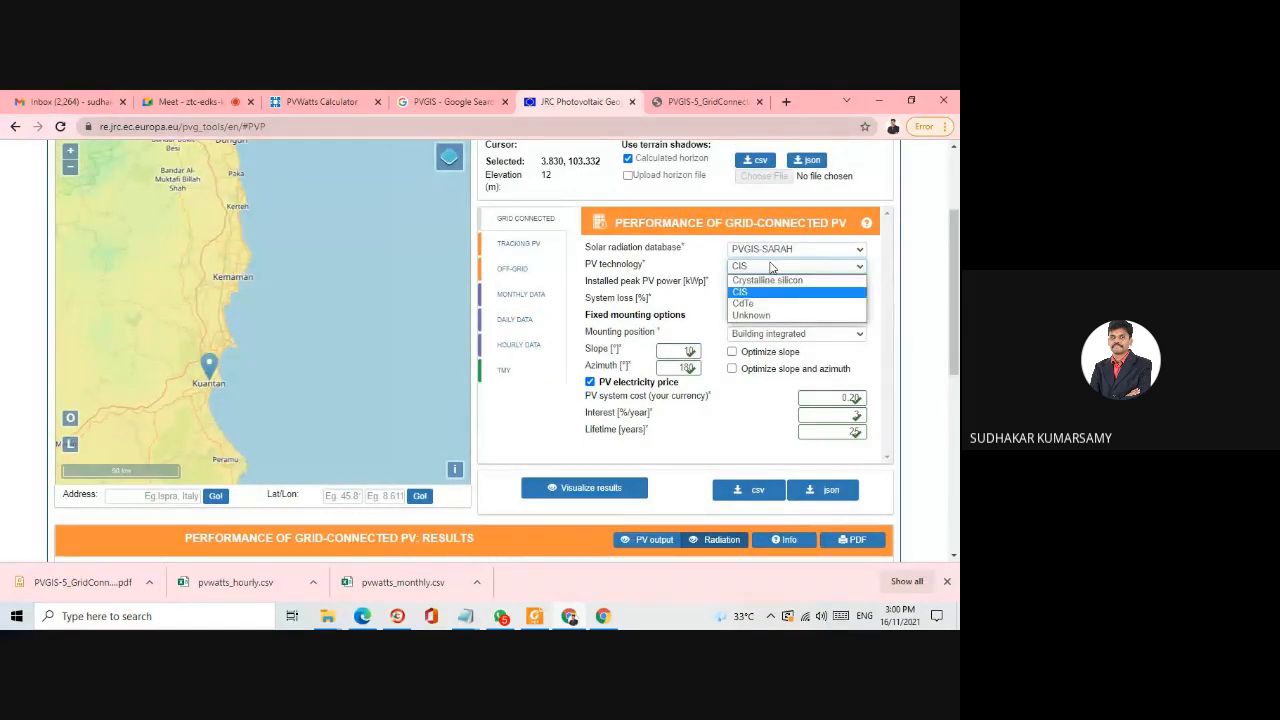
pyautogui.click(761, 304)
pyautogui.click(762, 268)
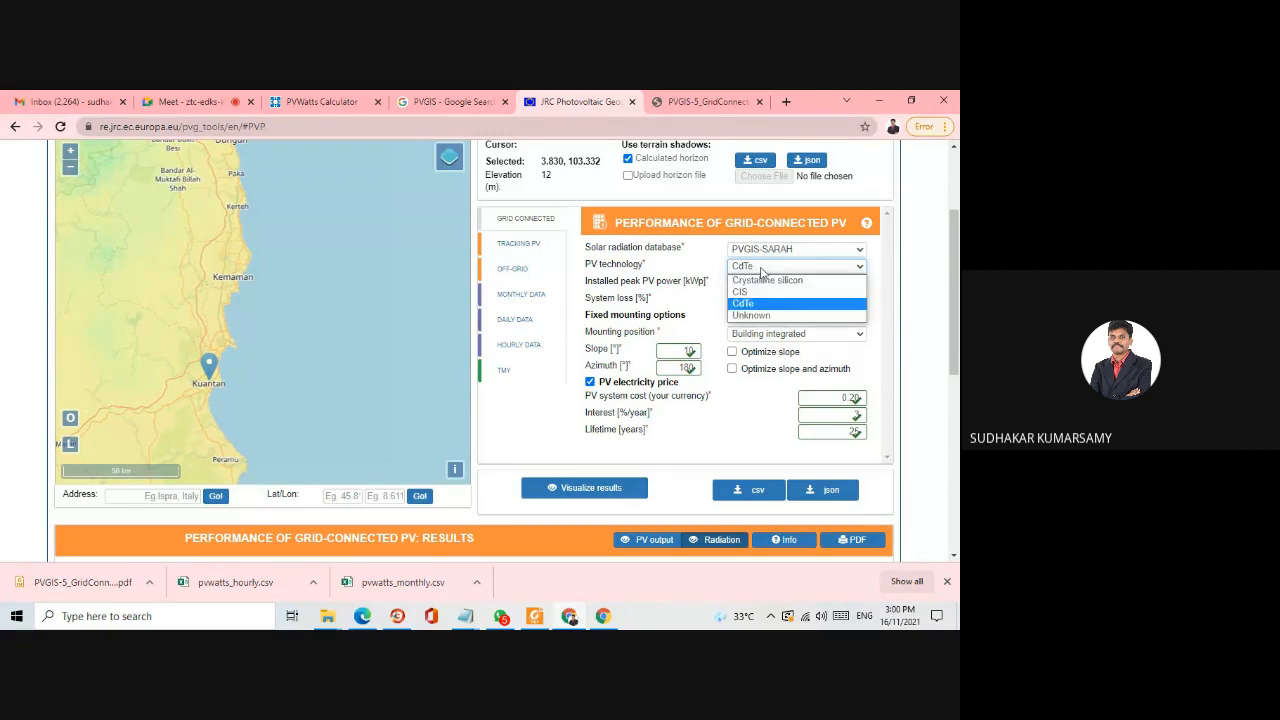
pyautogui.click(755, 292)
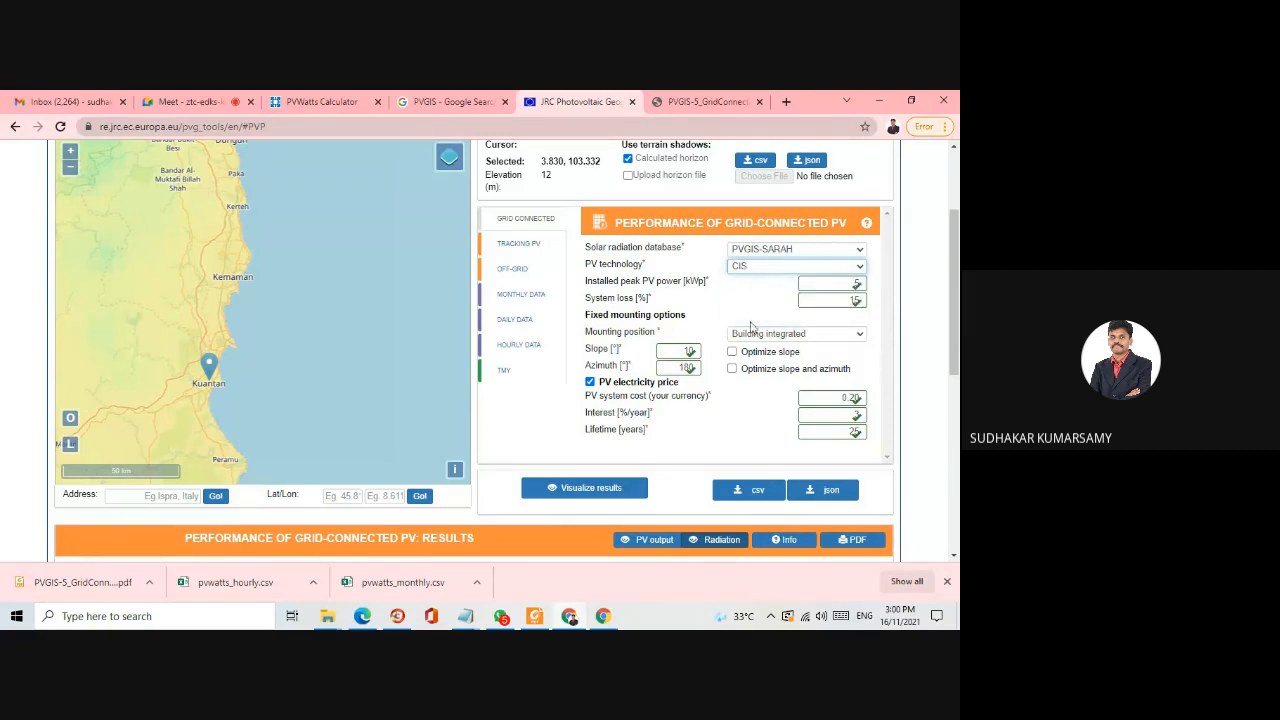
pyautogui.scroll(1, 752, 293)
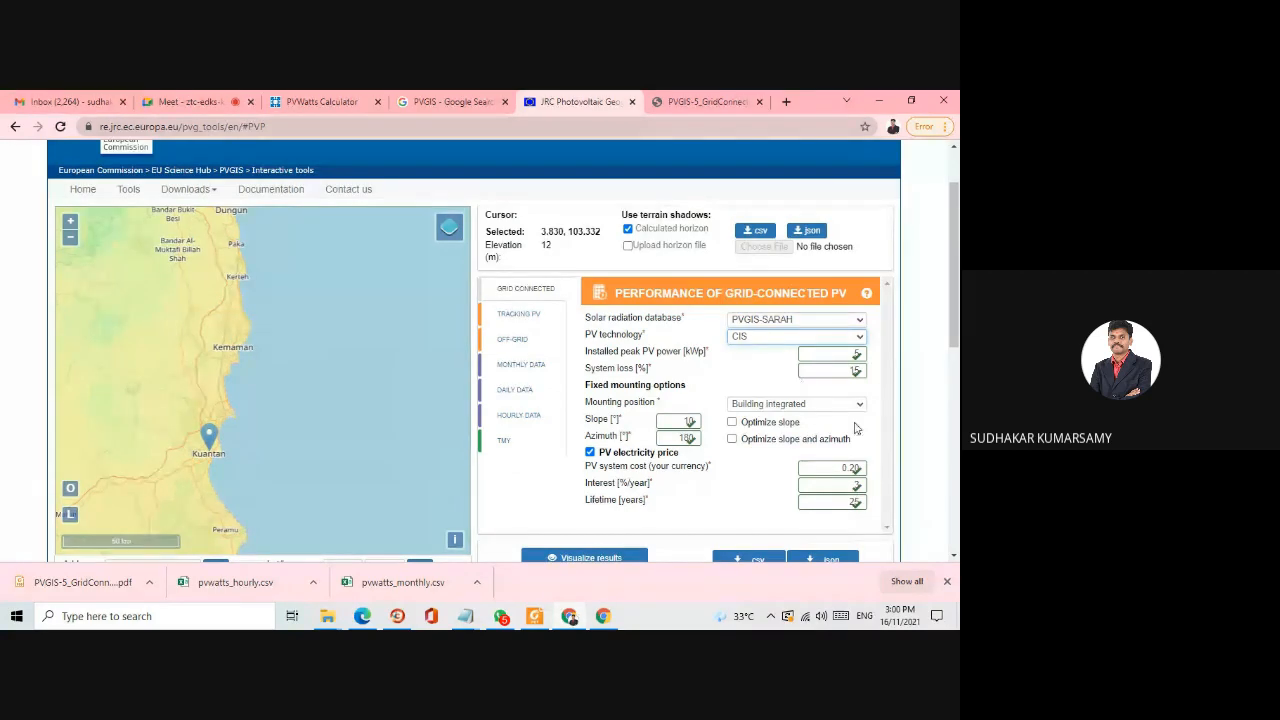
pyautogui.scroll(-1, 881, 397)
pyautogui.scroll(-1, 881, 397)
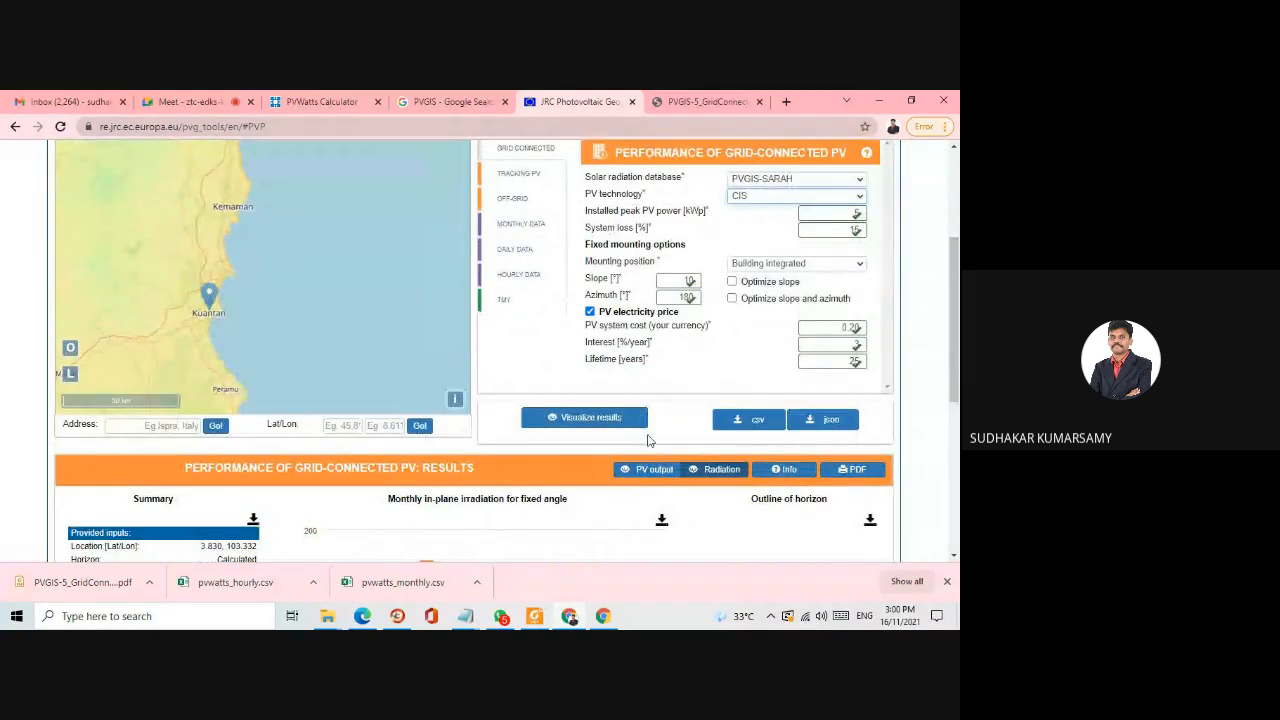
pyautogui.scroll(-2, 645, 437)
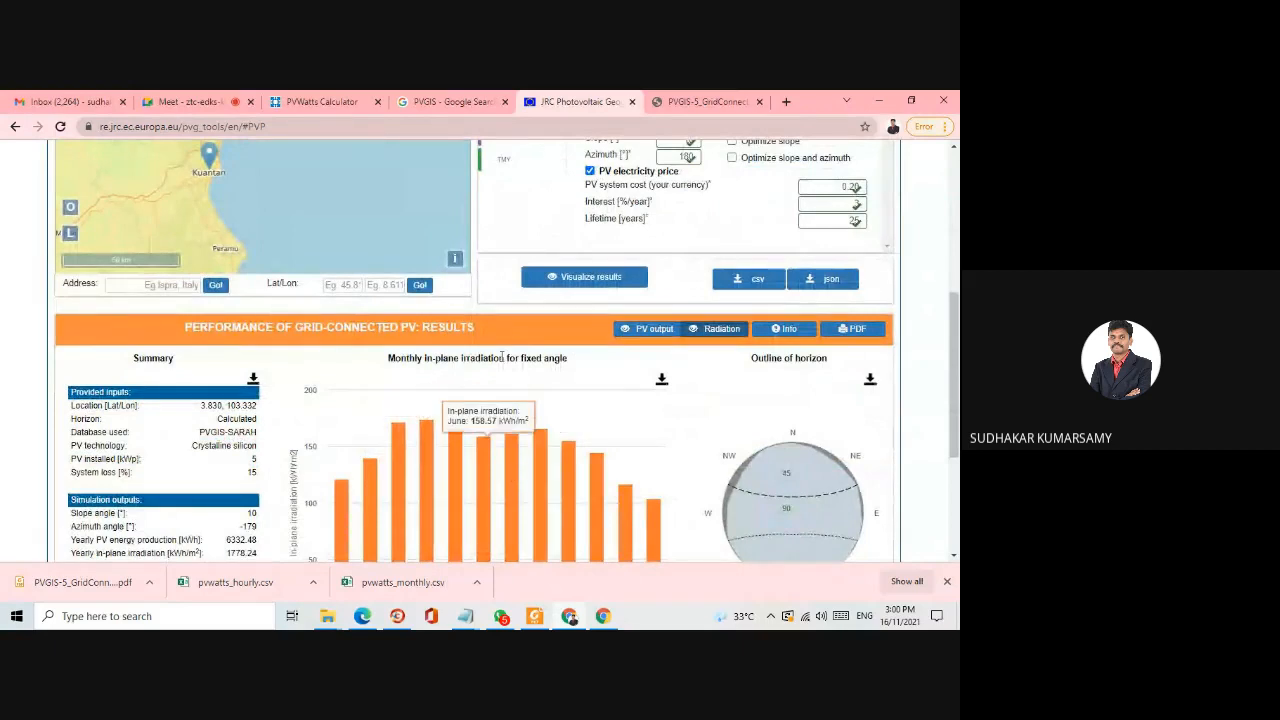
pyautogui.scroll(-3, 462, 345)
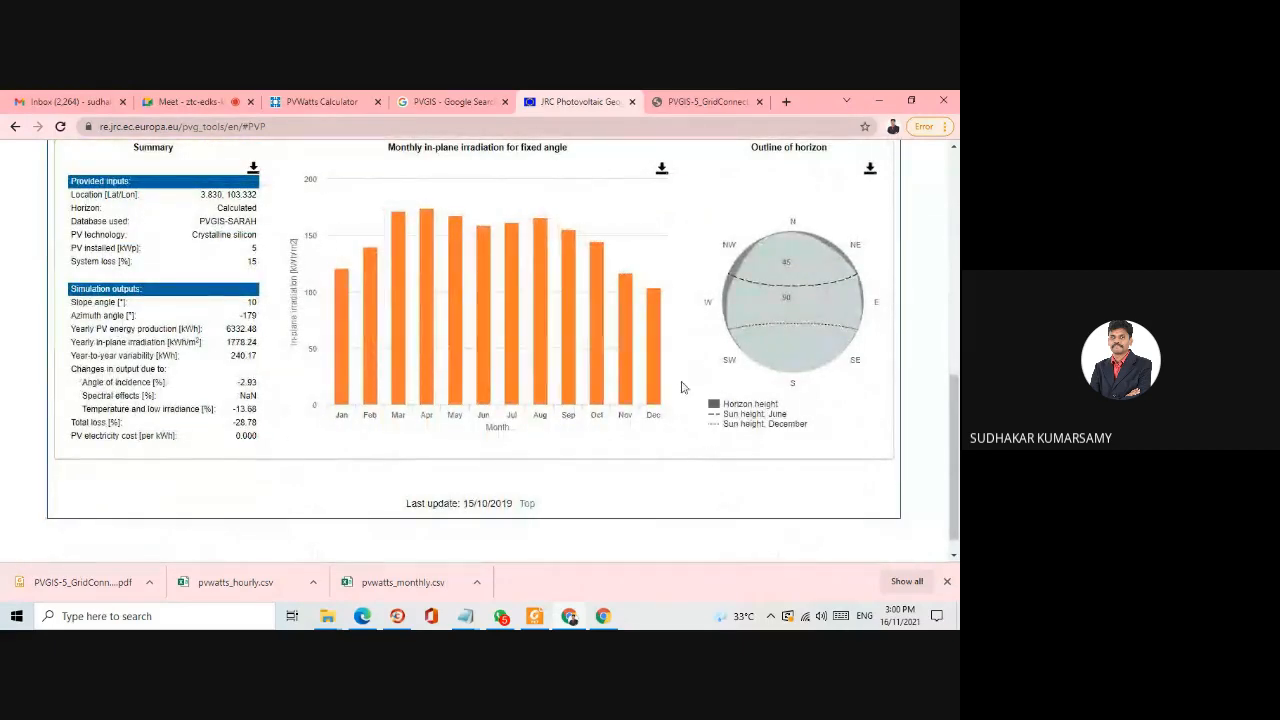
# - Look through the tracking PV, off-grid, monthly, daily and hourly data, and typical meteorological year forms
pyautogui.scroll(8, 682, 388)
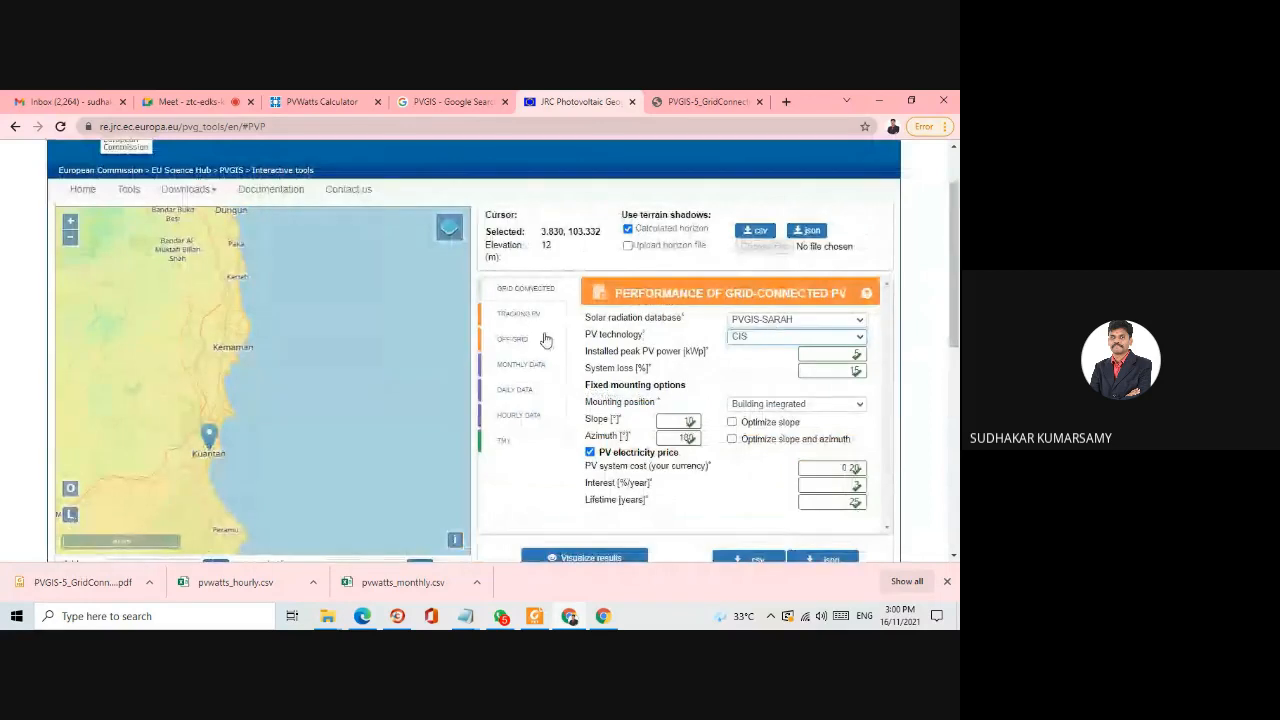
pyautogui.click(539, 320)
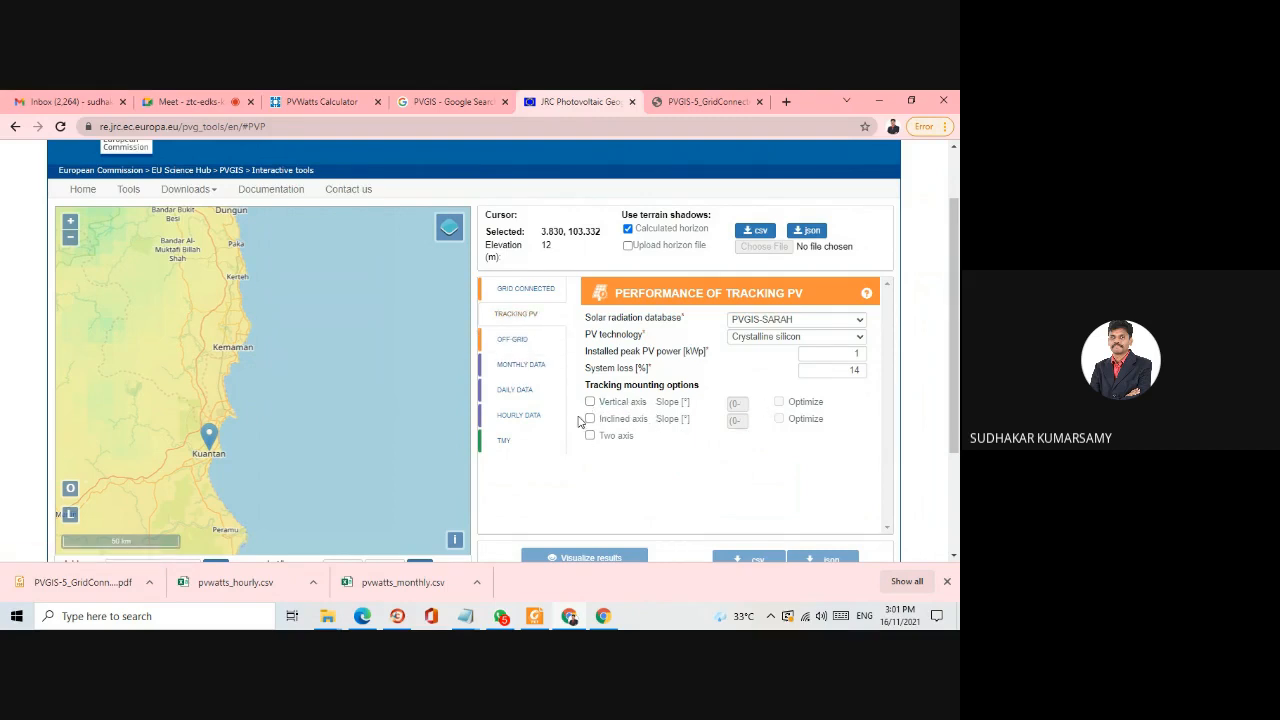
pyautogui.click(521, 341)
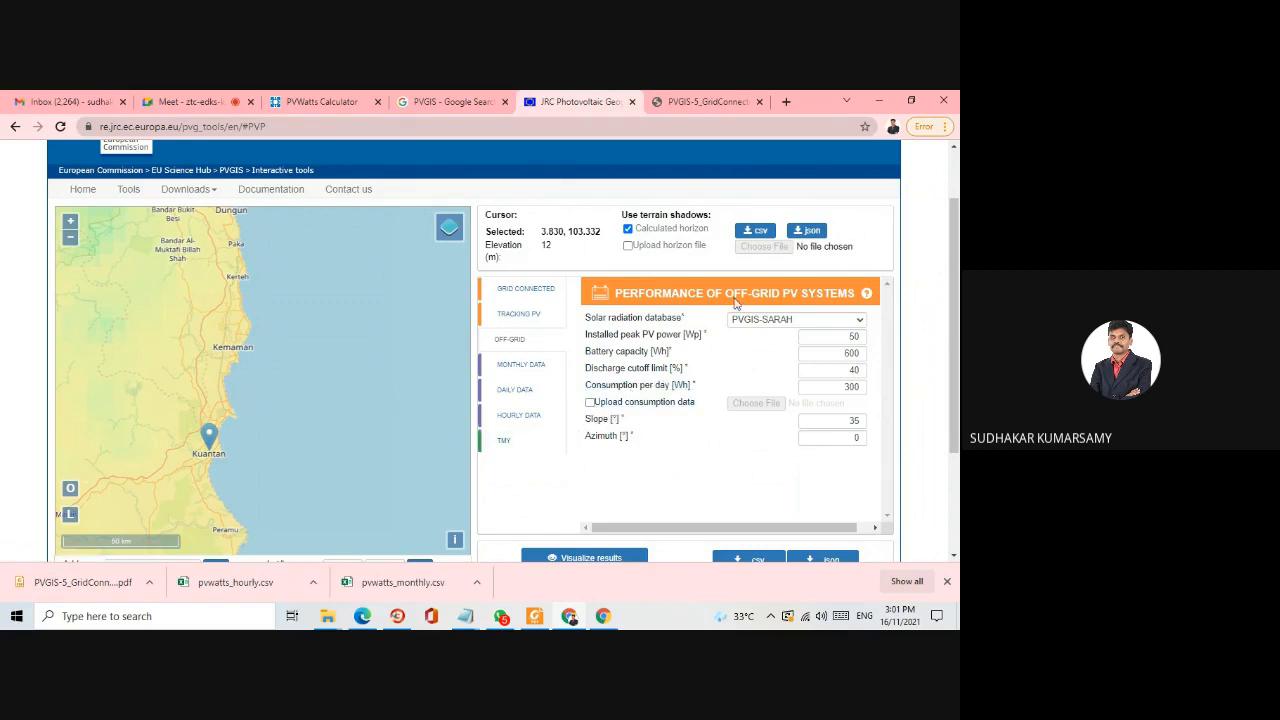
pyautogui.click(527, 366)
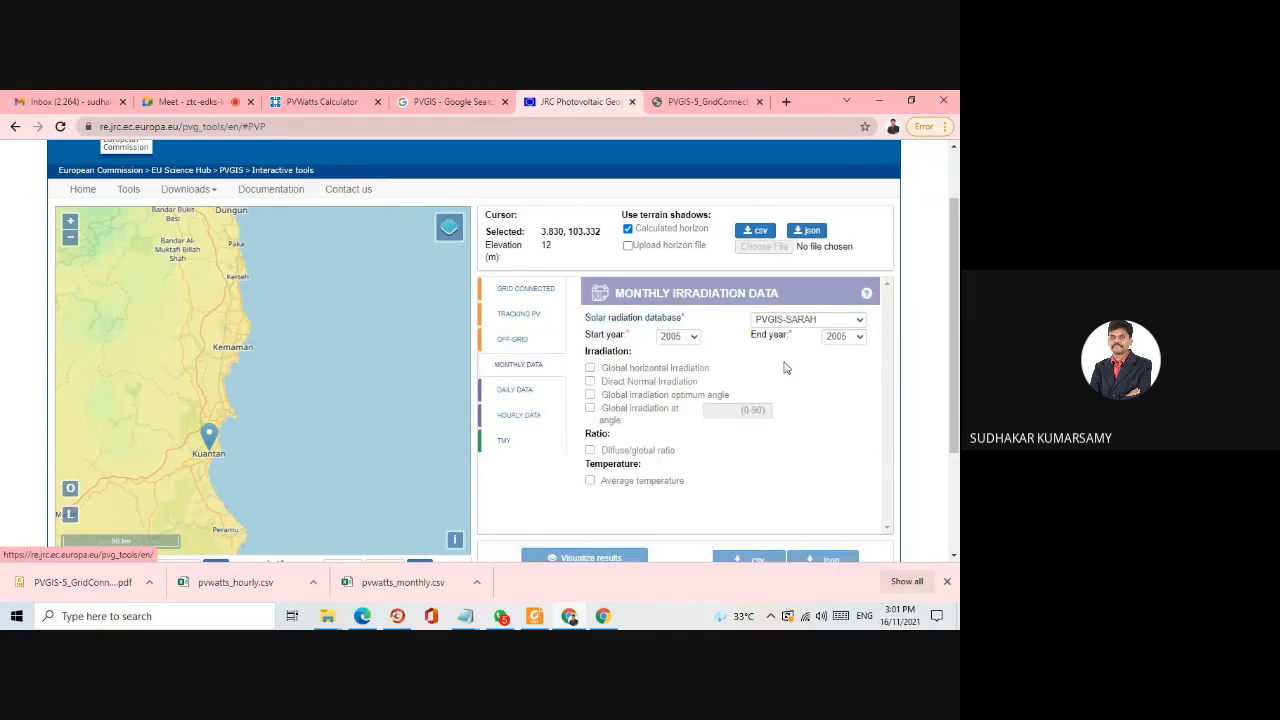
pyautogui.scroll(-1, 736, 430)
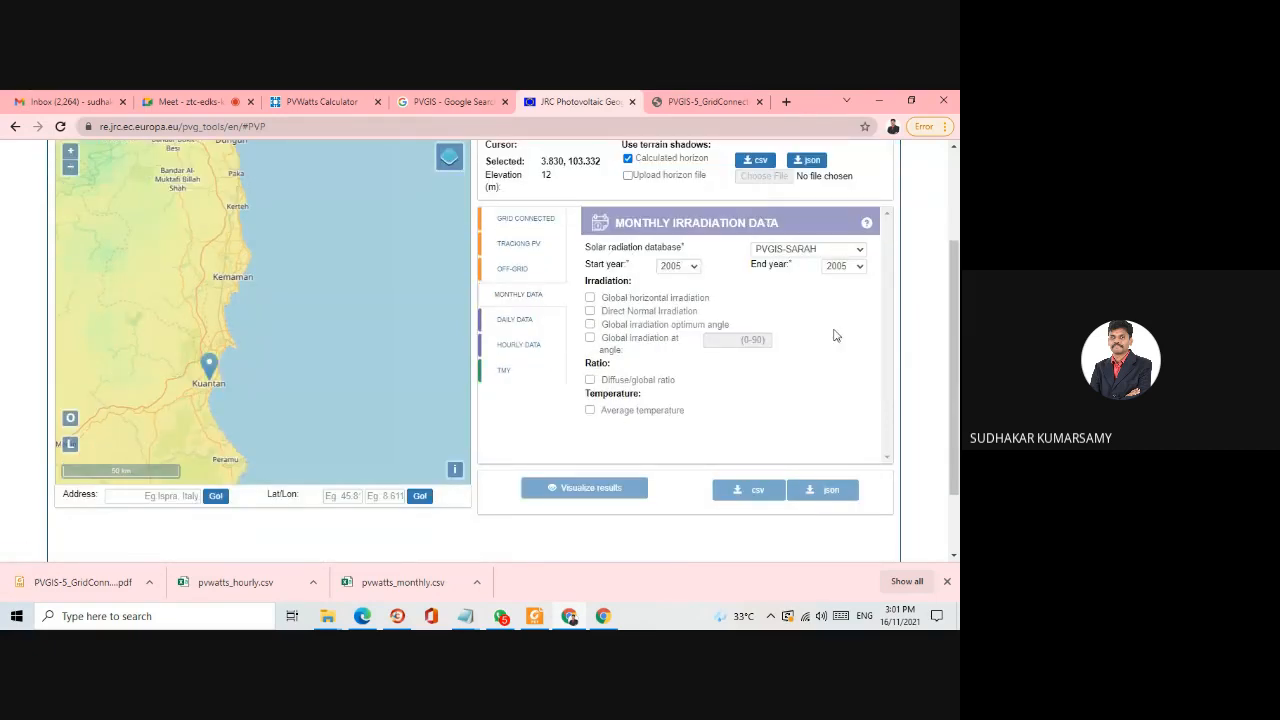
pyautogui.click(521, 320)
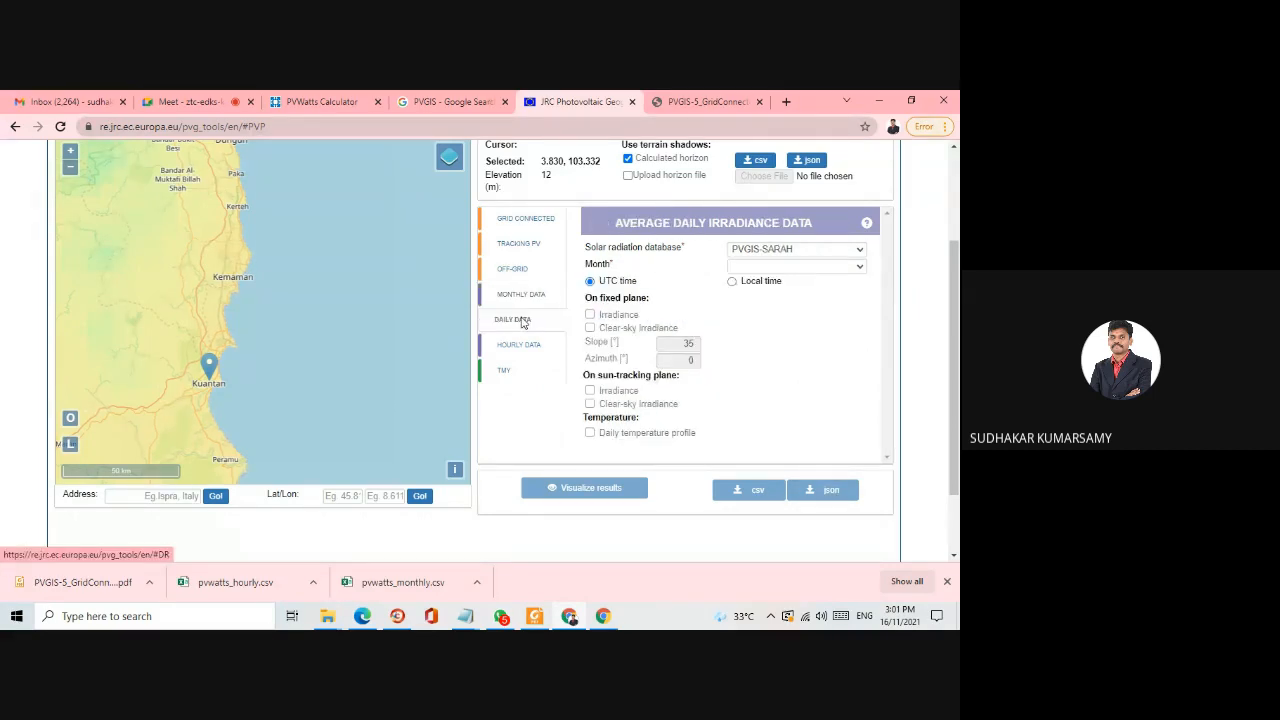
pyautogui.click(519, 346)
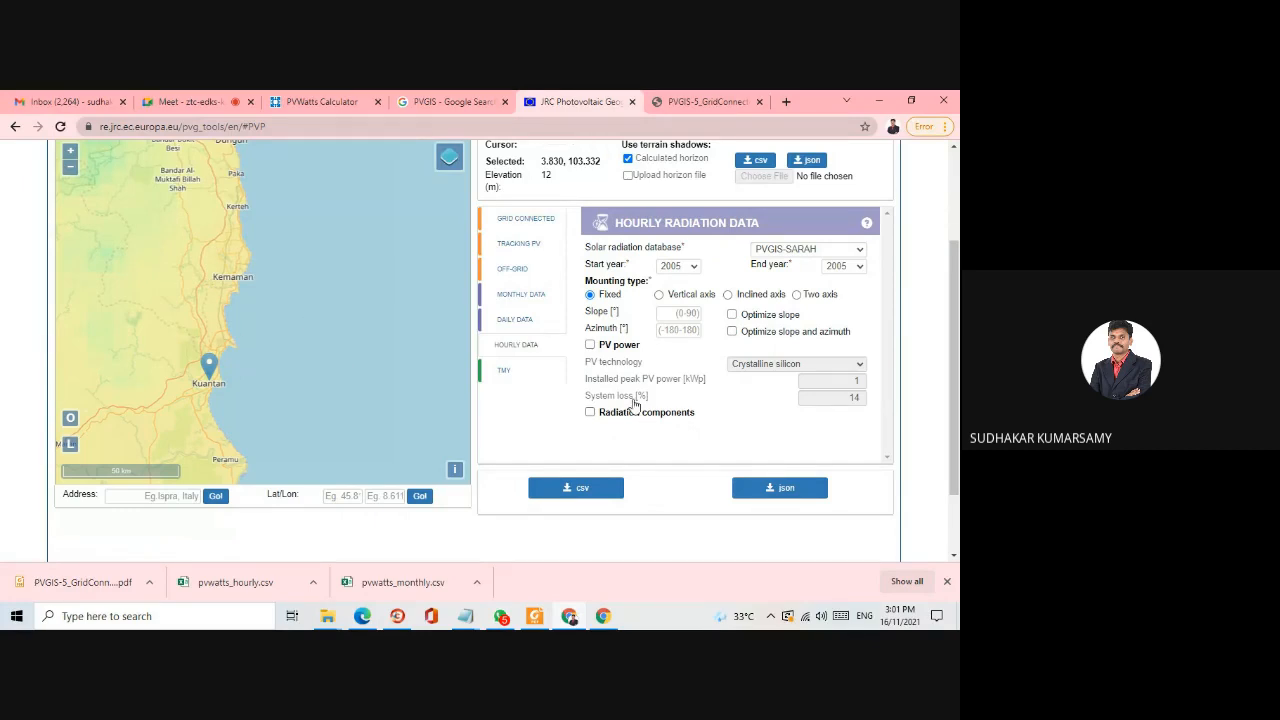
pyautogui.click(512, 370)
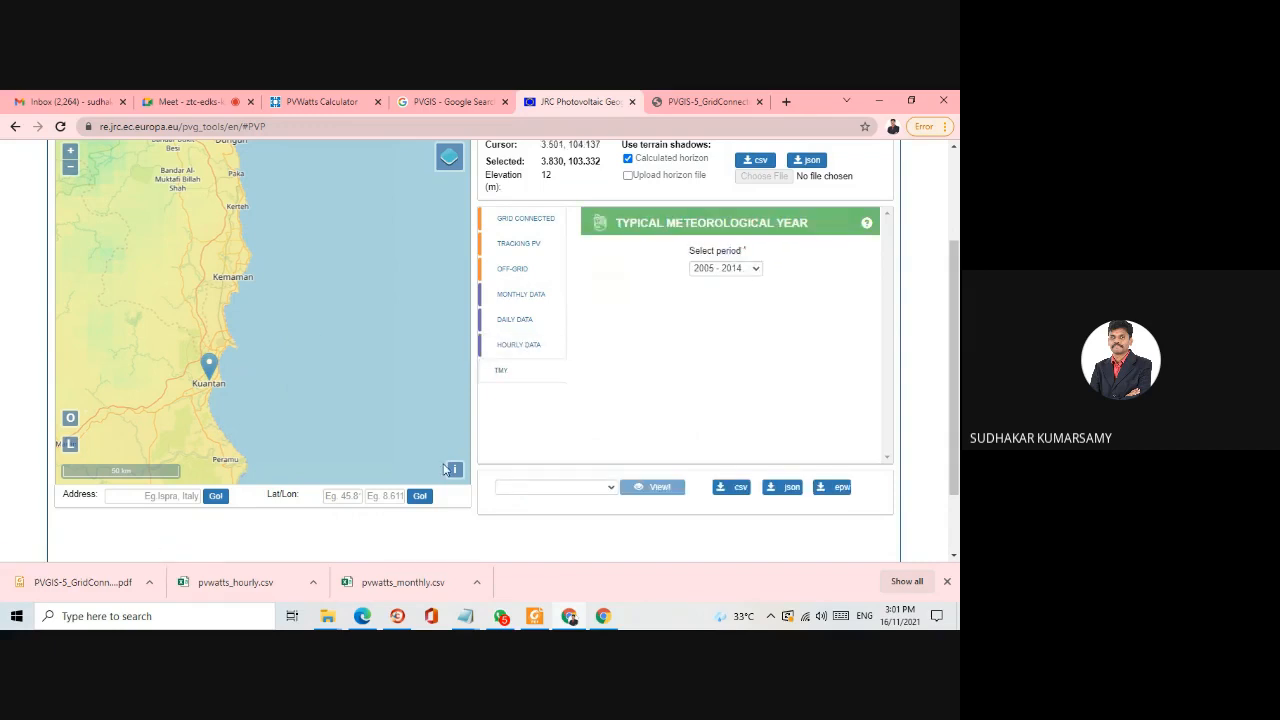
# - Revisit the tracking PV and off-grid forms and return to the grid-connected PV form
pyautogui.scroll(1, 588, 375)
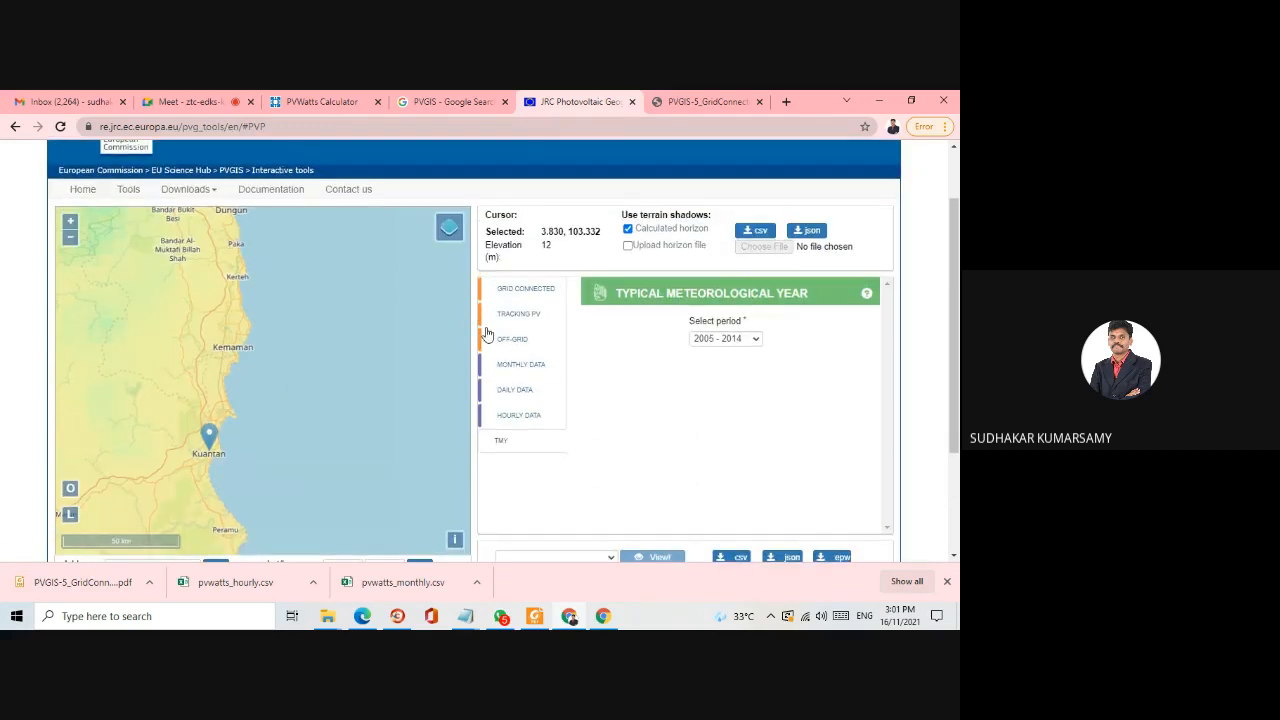
pyautogui.click(531, 315)
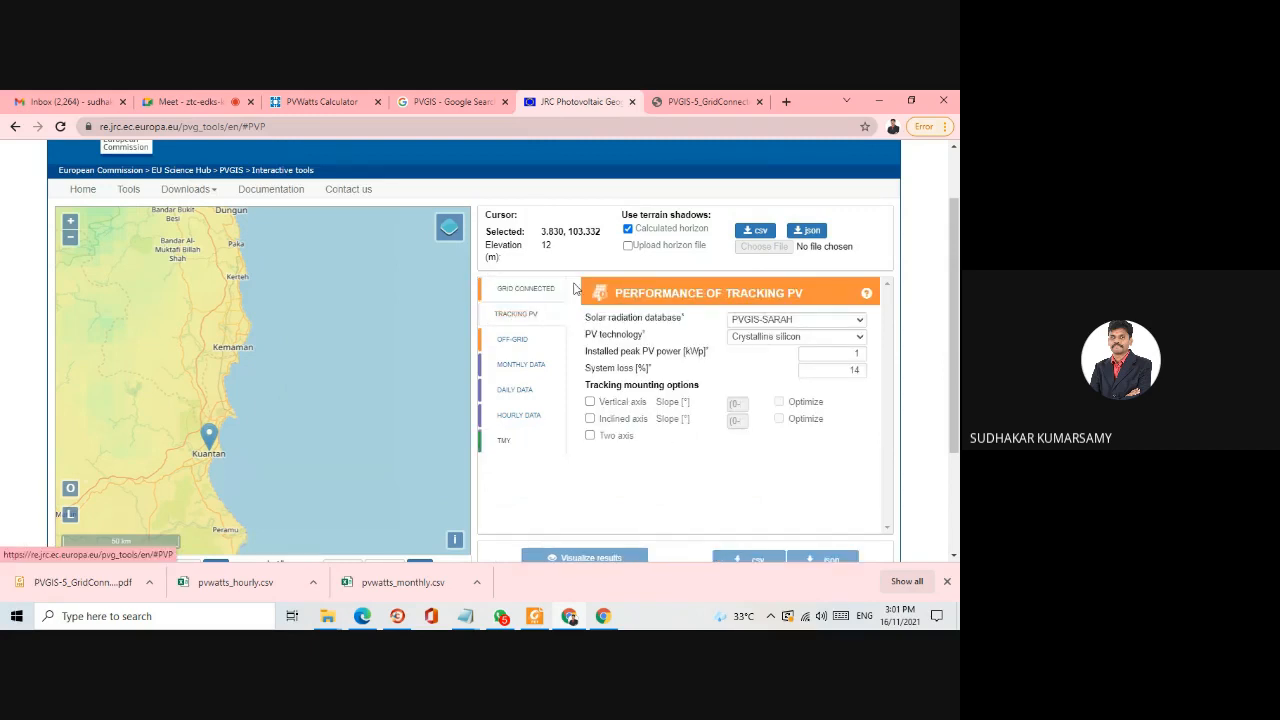
pyautogui.click(518, 341)
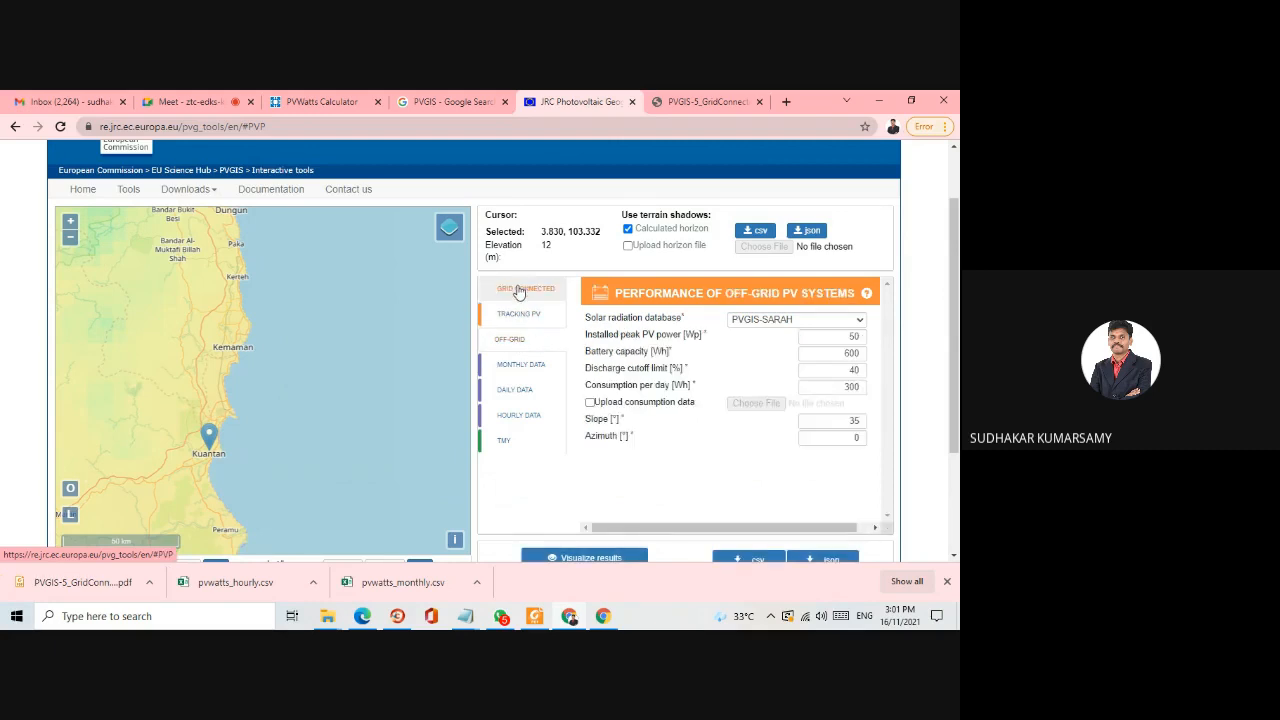
pyautogui.click(518, 290)
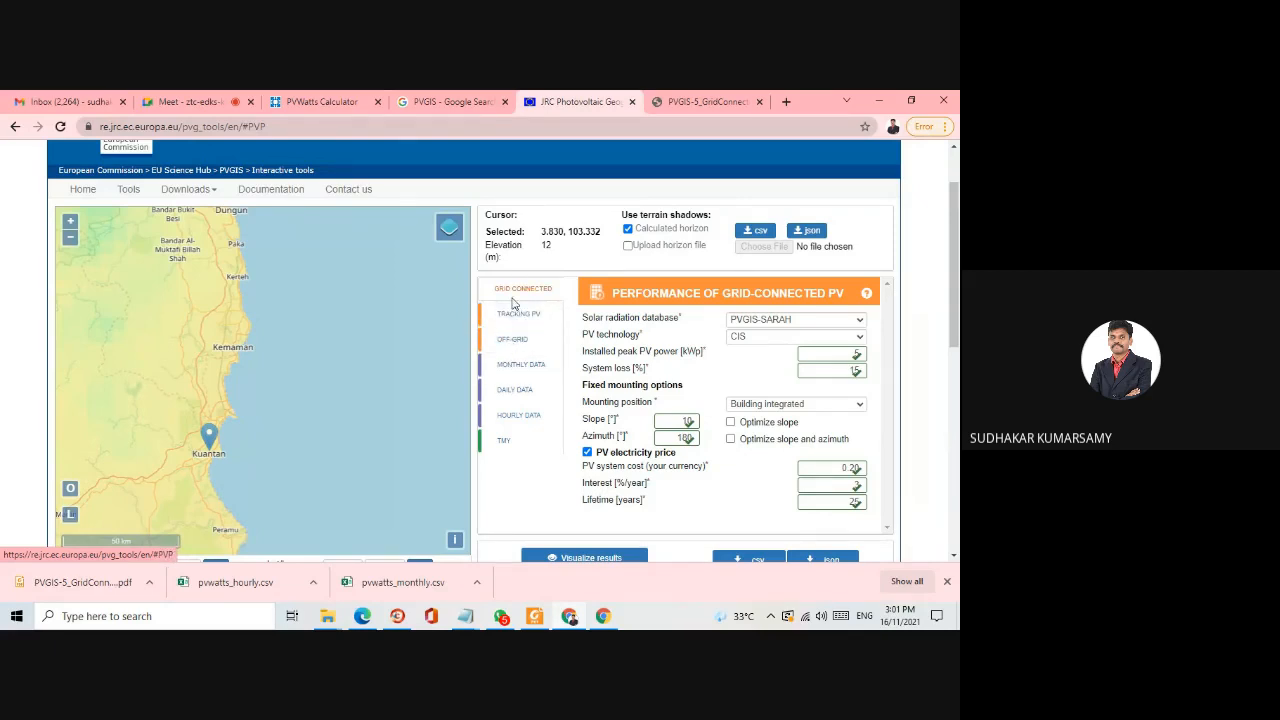
pyautogui.scroll(2, 529, 340)
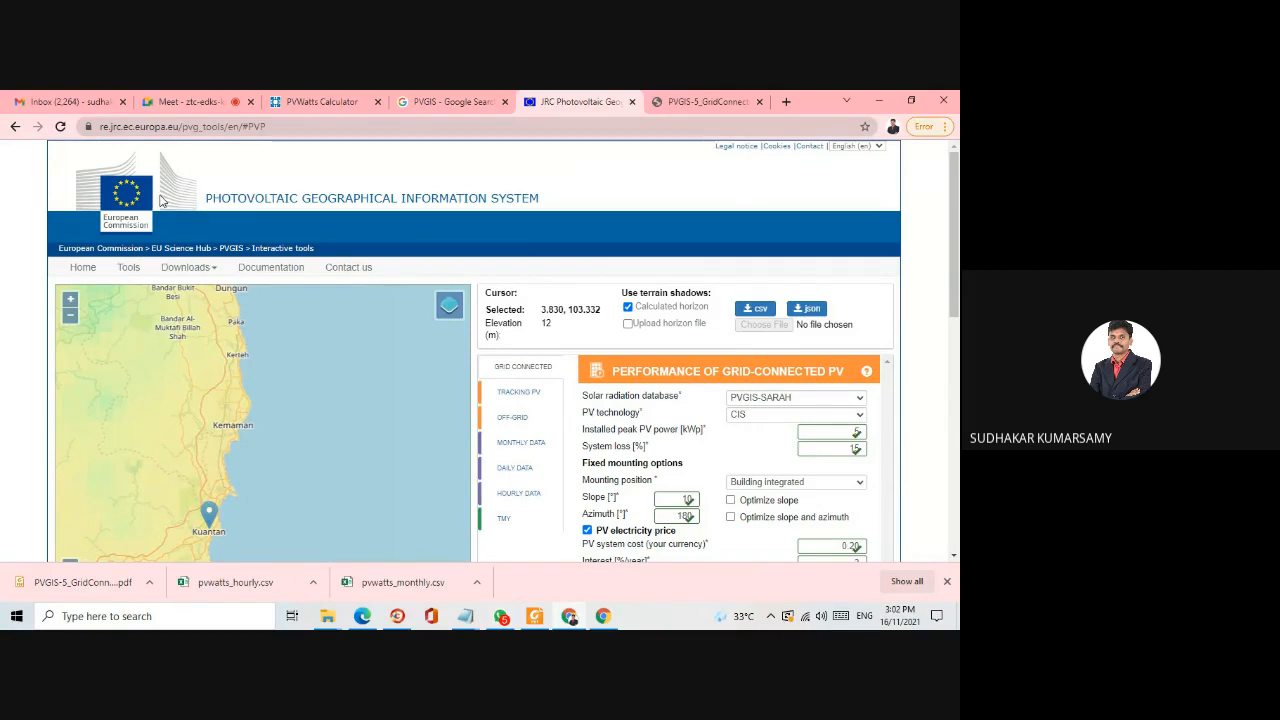
# - Switch to PVWatts to view its solar resource data page for Kuantan, and return to the PVGIS map and grid-connected form
pyautogui.click(313, 97)
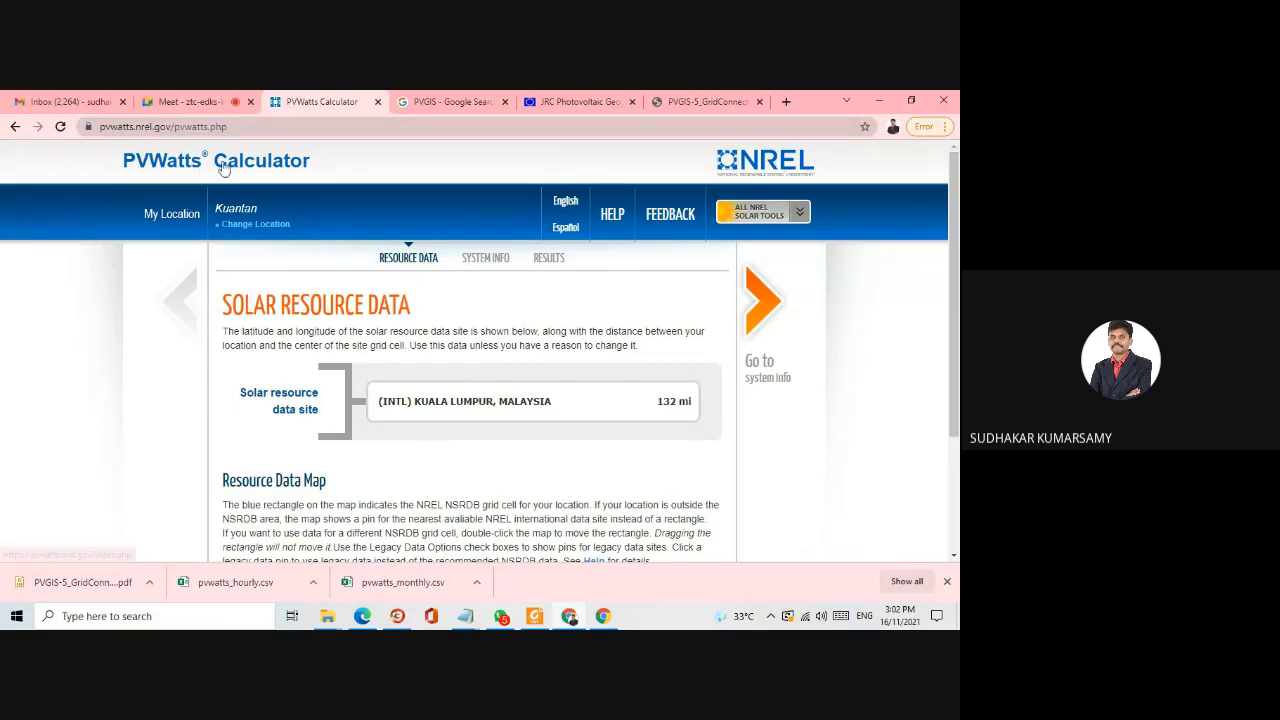
pyautogui.click(555, 101)
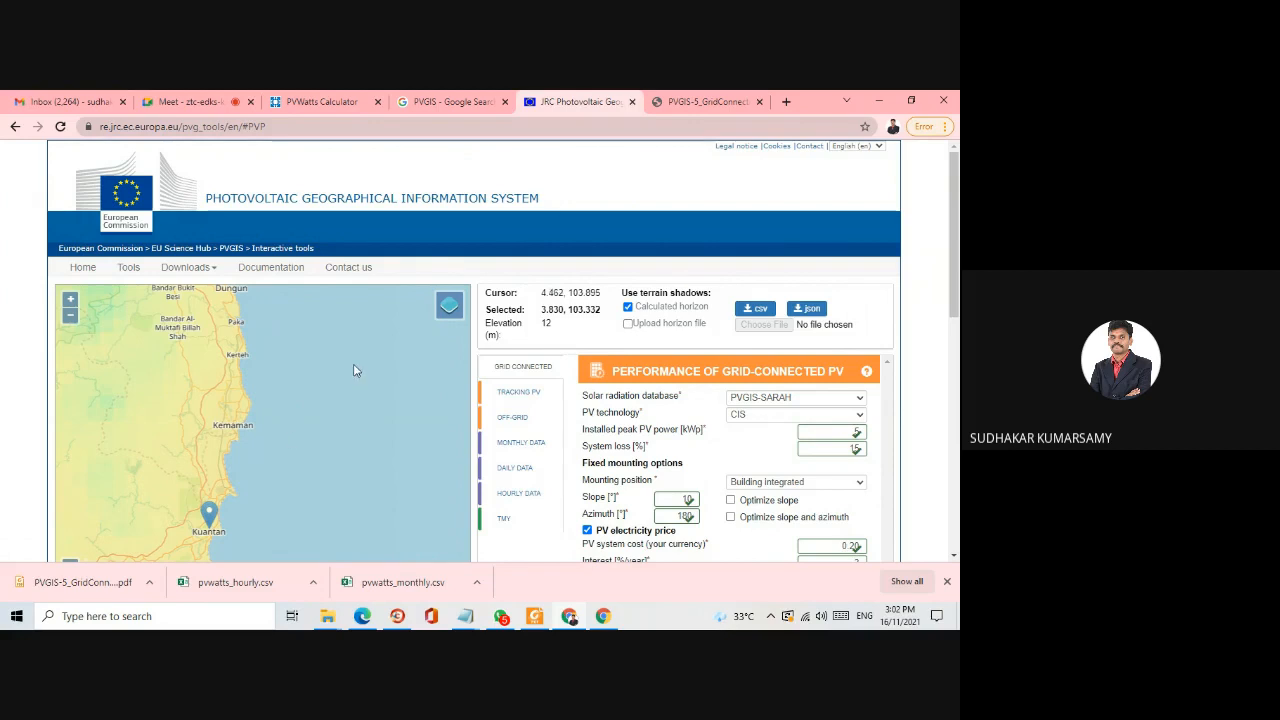
pyautogui.scroll(-1, 363, 413)
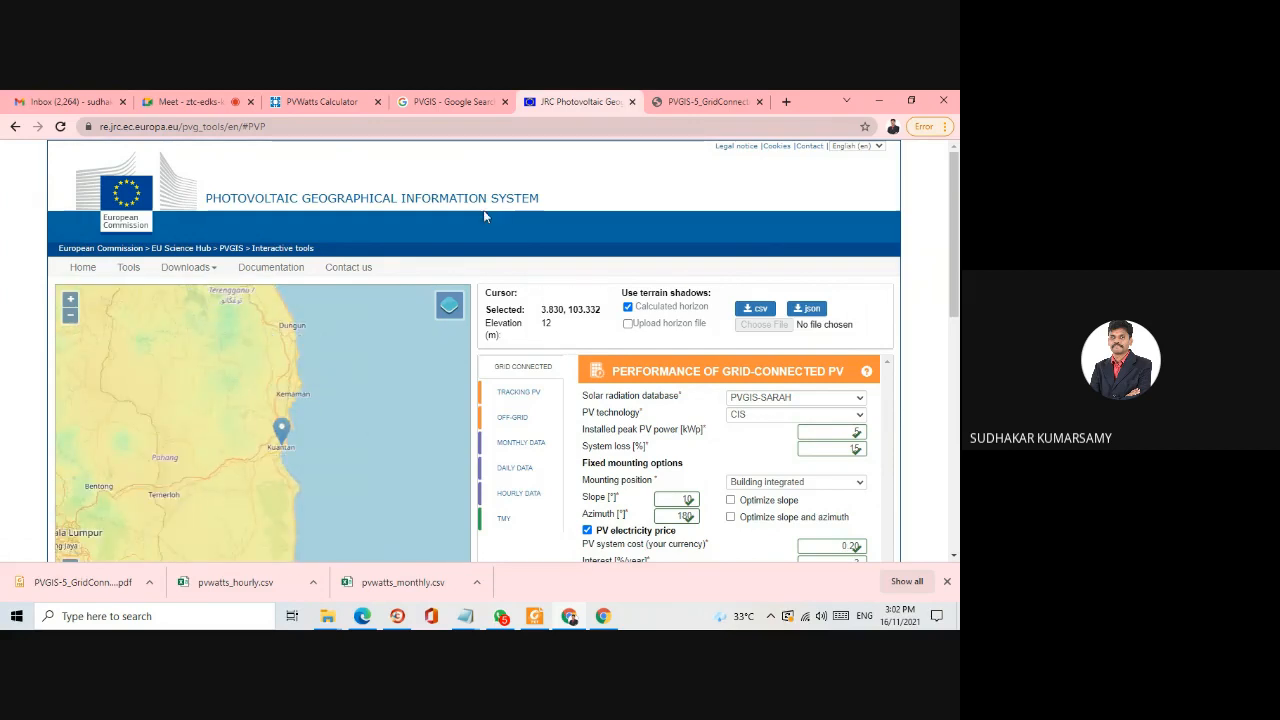
pyautogui.moveTo(953, 253)
pyautogui.mouseDown()
pyautogui.moveTo(950, 428)
pyautogui.moveTo(951, 272)
pyautogui.mouseUp()
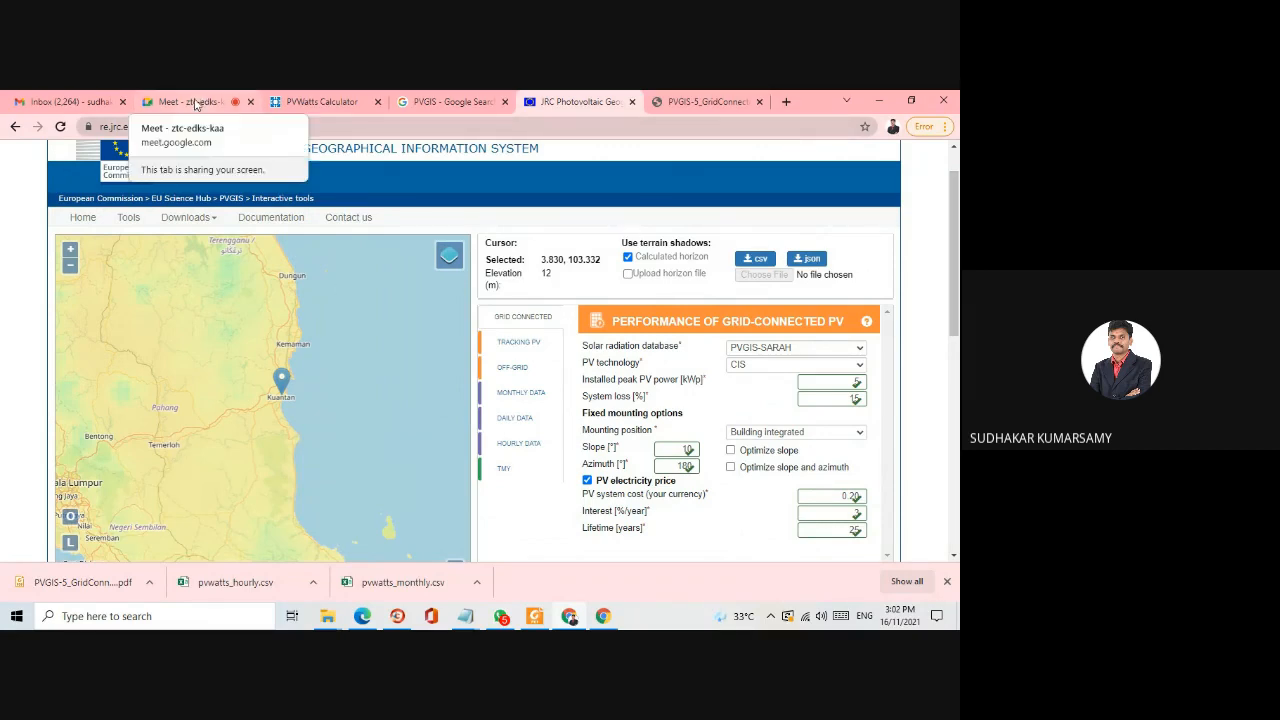
# - Switch to the Google Meet call and stop its recording
pyautogui.click(196, 104)
pyautogui.click(836, 468)
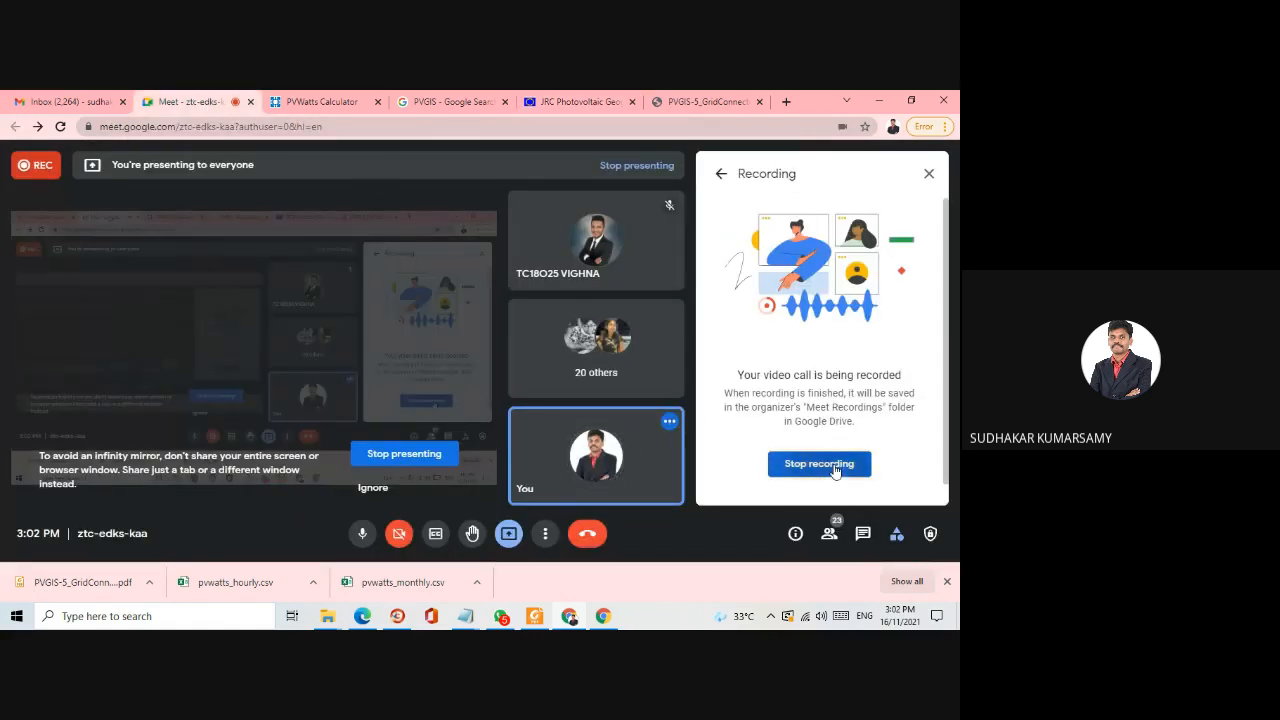